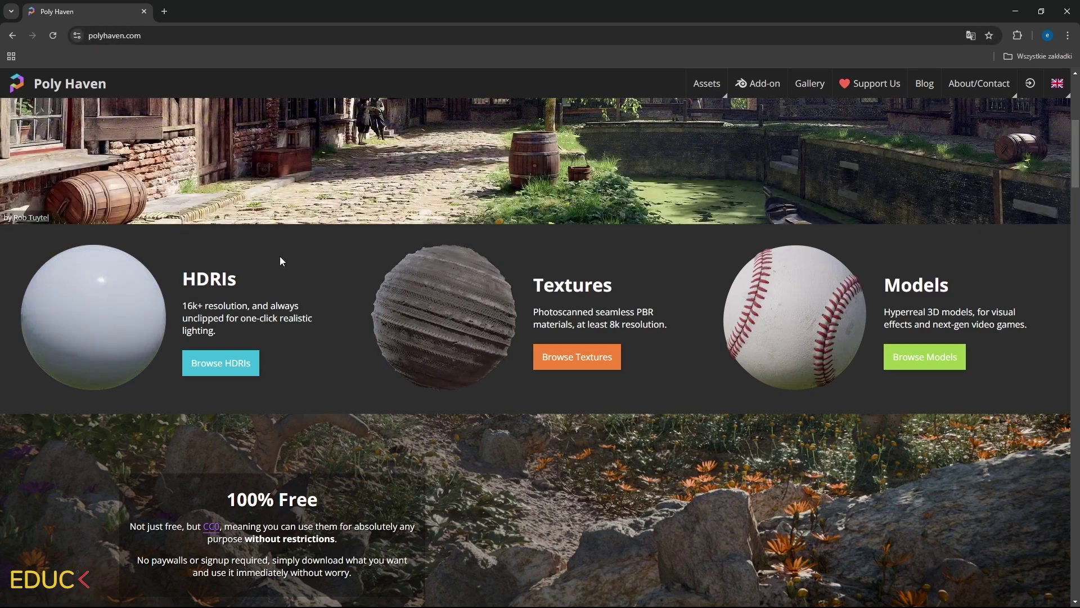
Search Poly Haven's textures for "planks" and open the Weathered Brown Planks texture page.
left_click(551, 365)
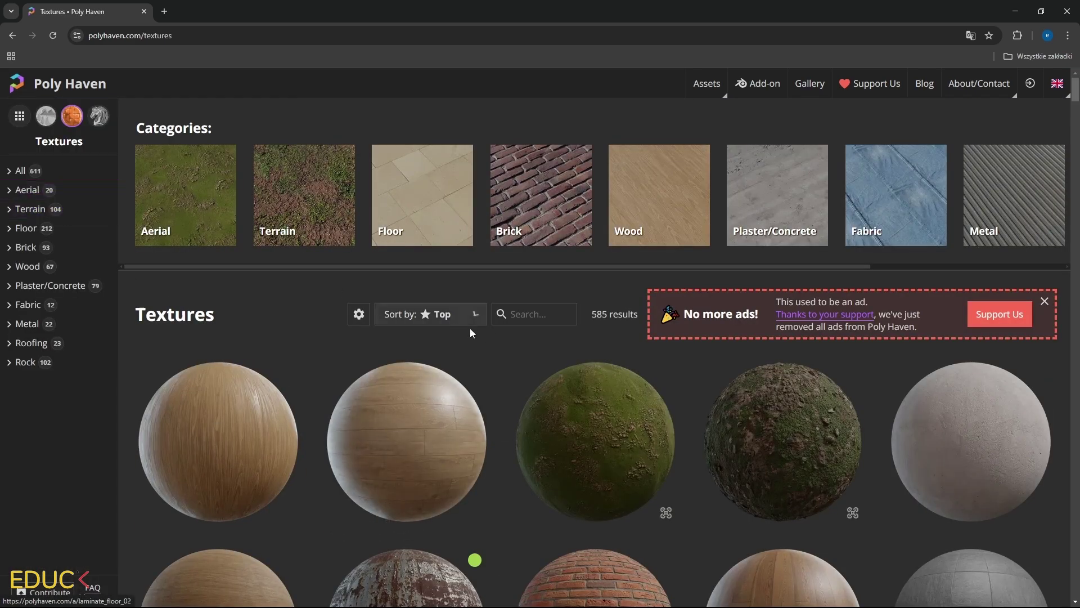
type("planks")
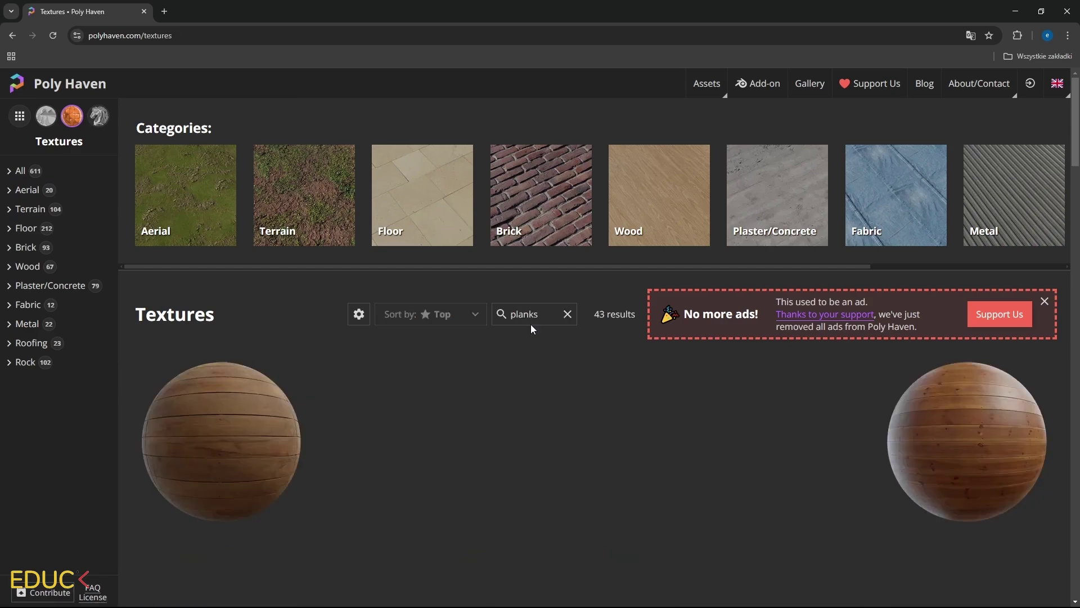
scroll(229, 439, "down", 3)
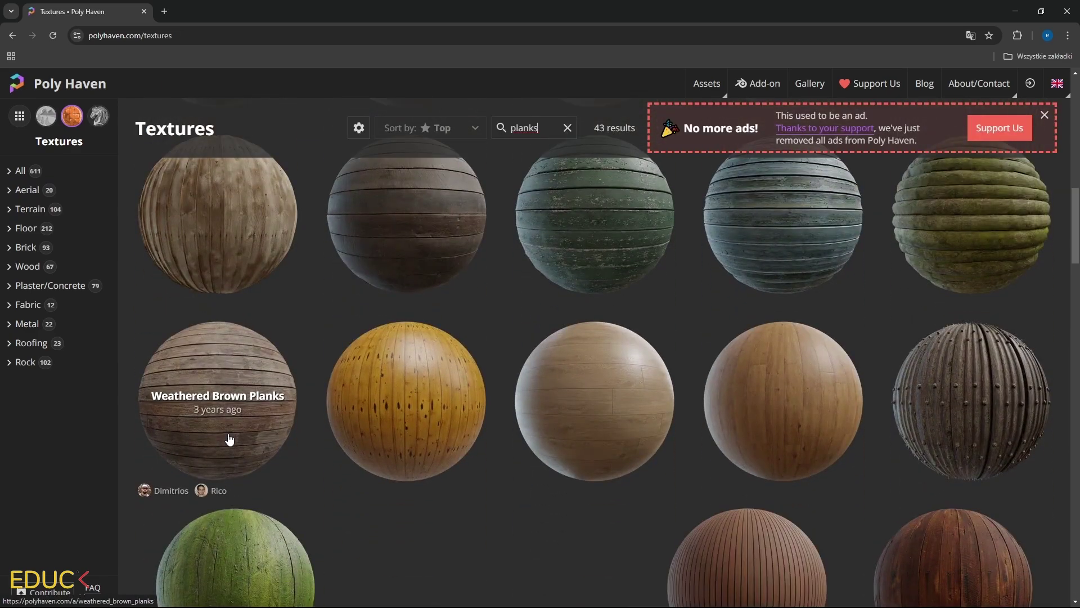
left_click(230, 439)
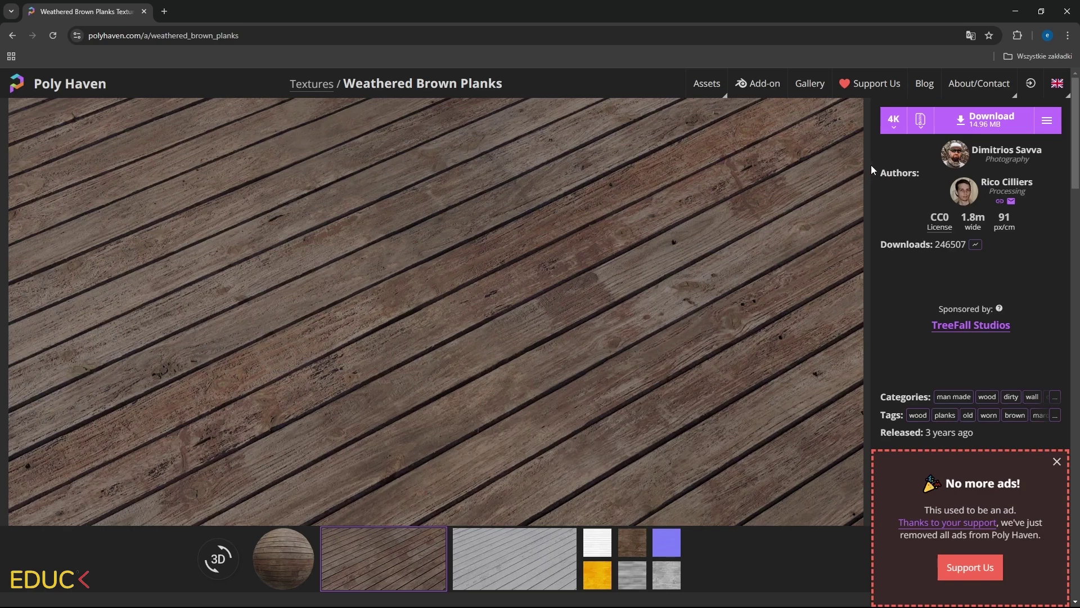
Download Weathered Brown Planks as a 4K ZIP containing the AO, Diffuse, Displacement, Normal (GL) and Rough maps in JPG.
left_click(899, 130)
left_click(898, 130)
left_click(921, 128)
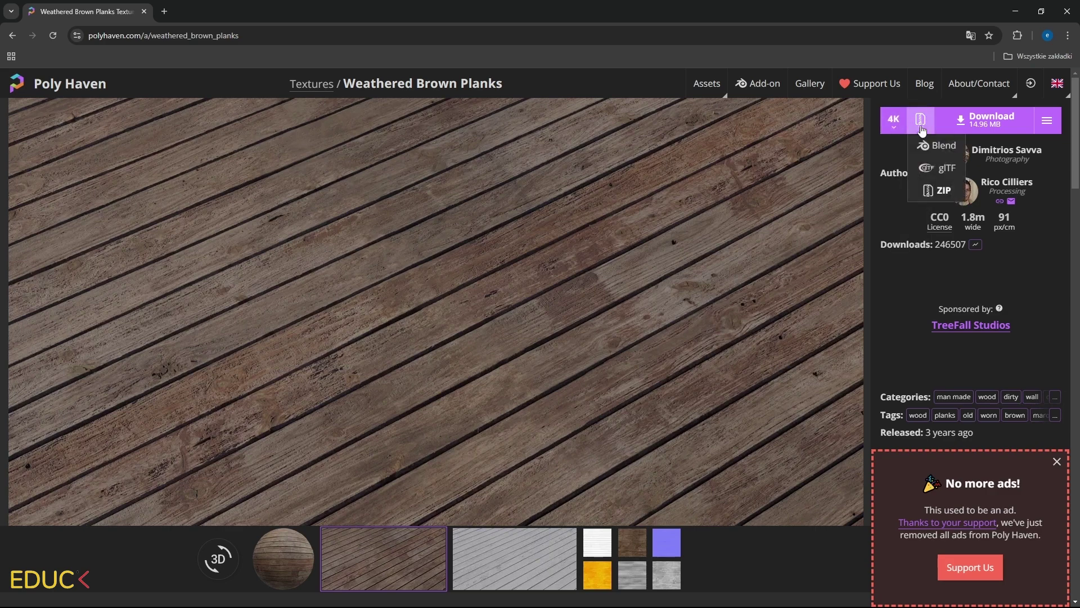
left_click(943, 196)
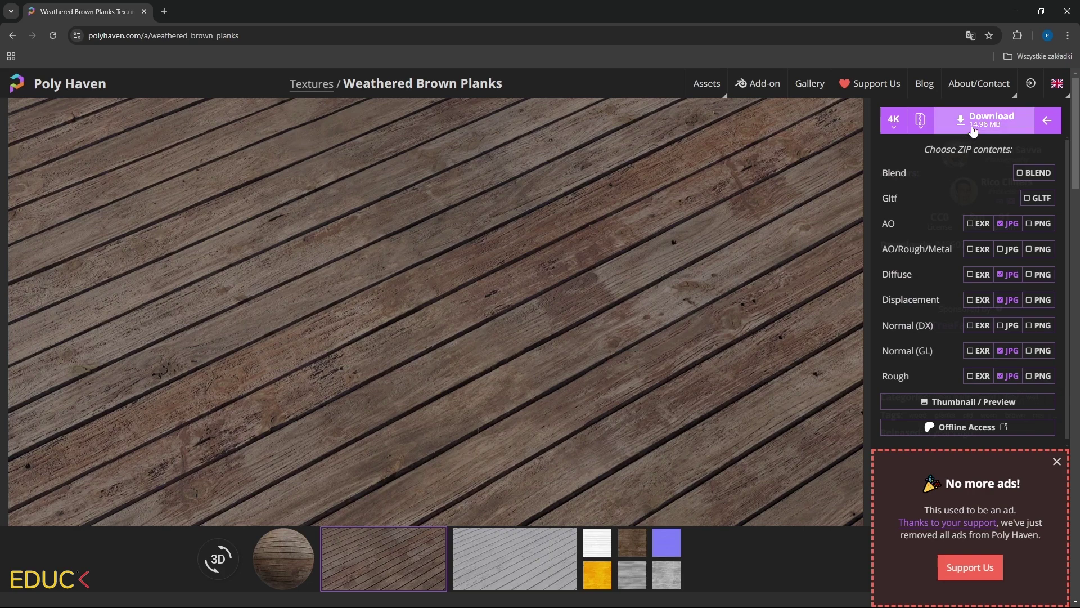
left_click(1046, 121)
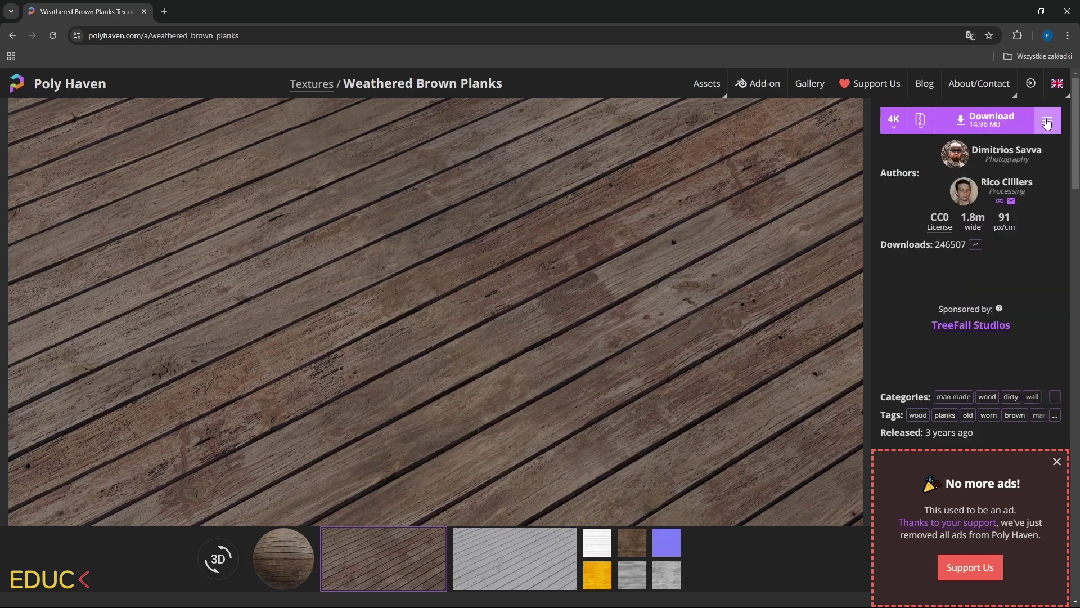
left_click(1046, 121)
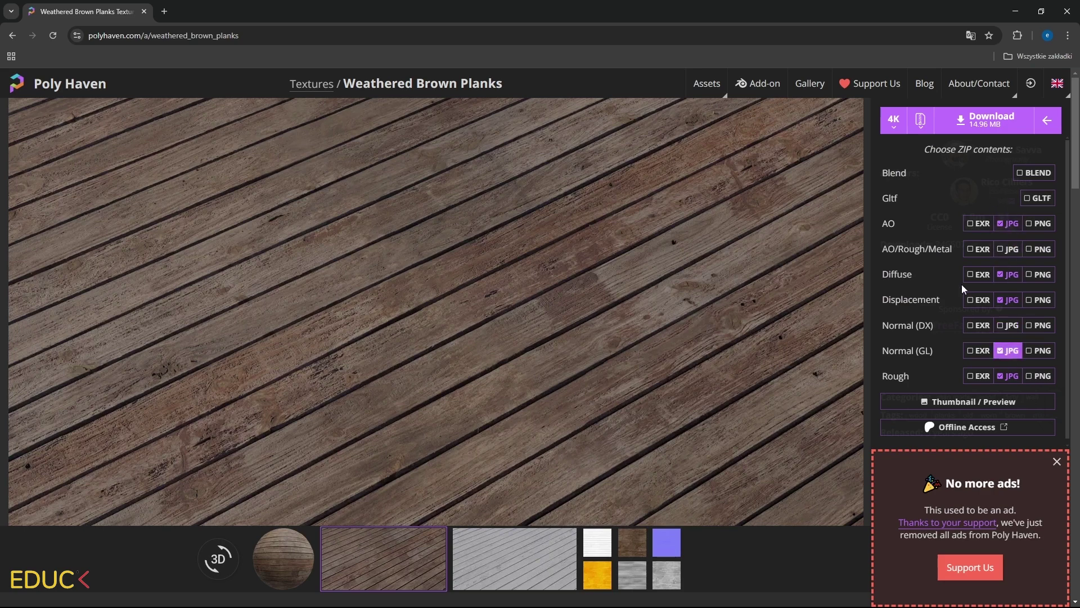
double_click(893, 224)
left_click(898, 224)
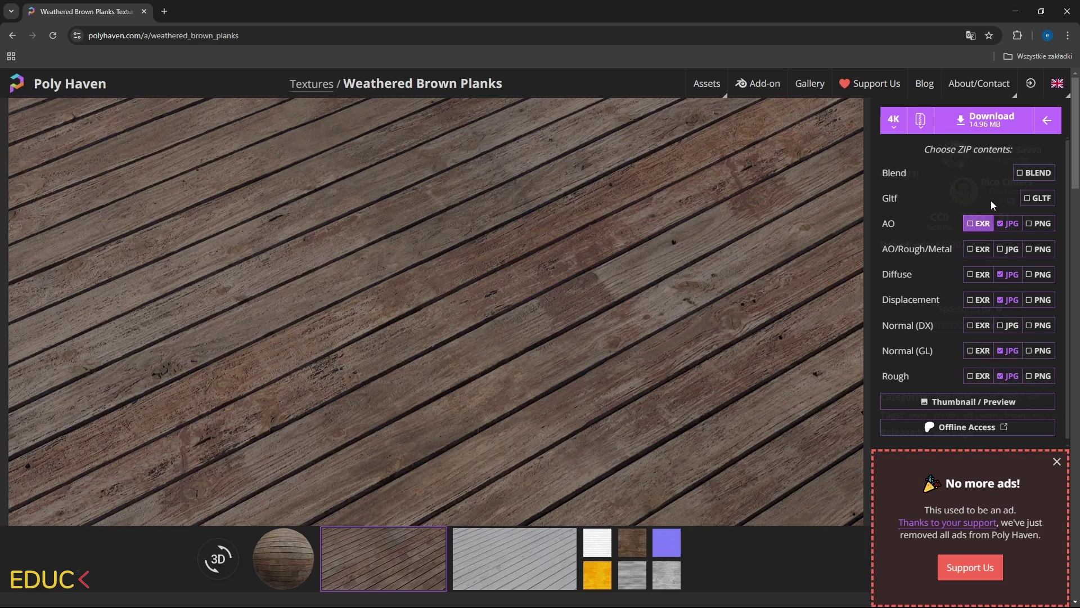
left_click(983, 120)
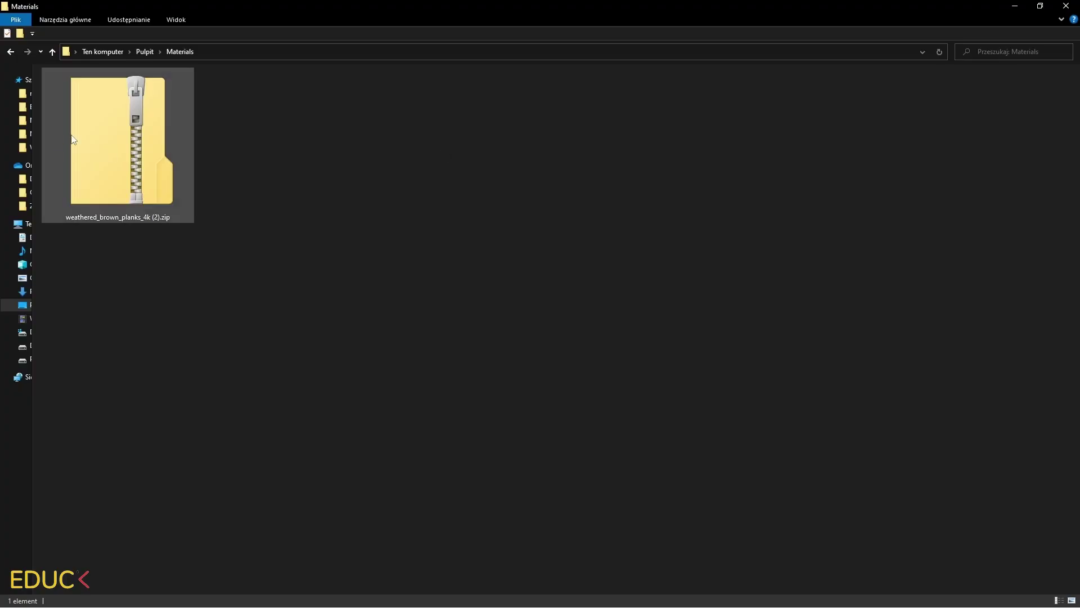
In File Explorer, extract weathered_brown_planks_4k (2).zip with 7-Zip into a folder named after the archive.
left_click(101, 109)
right_click(101, 110)
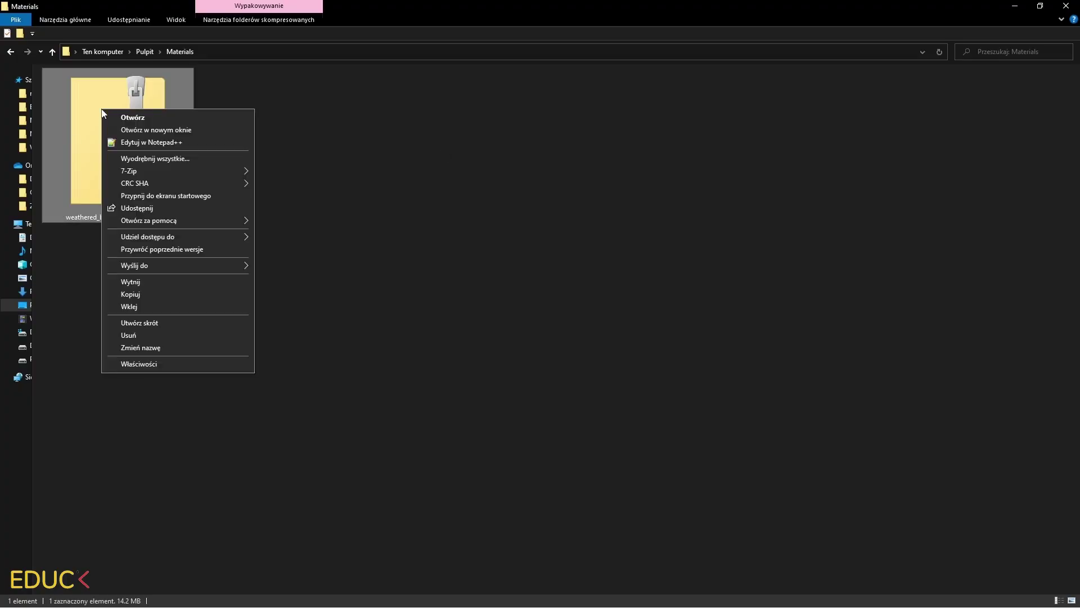
mouse_move(152, 174)
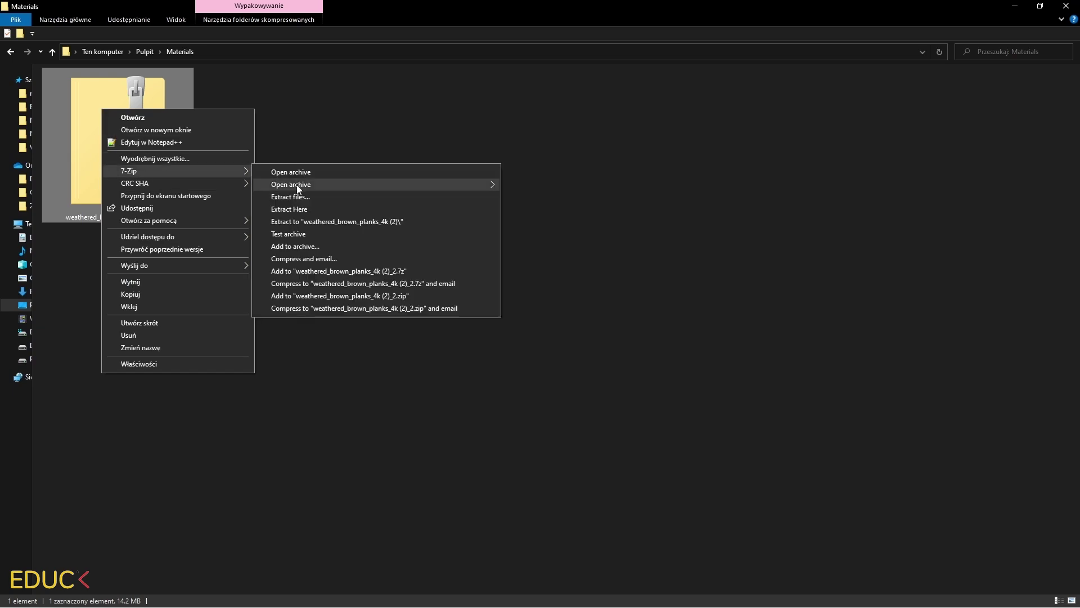
left_click(323, 223)
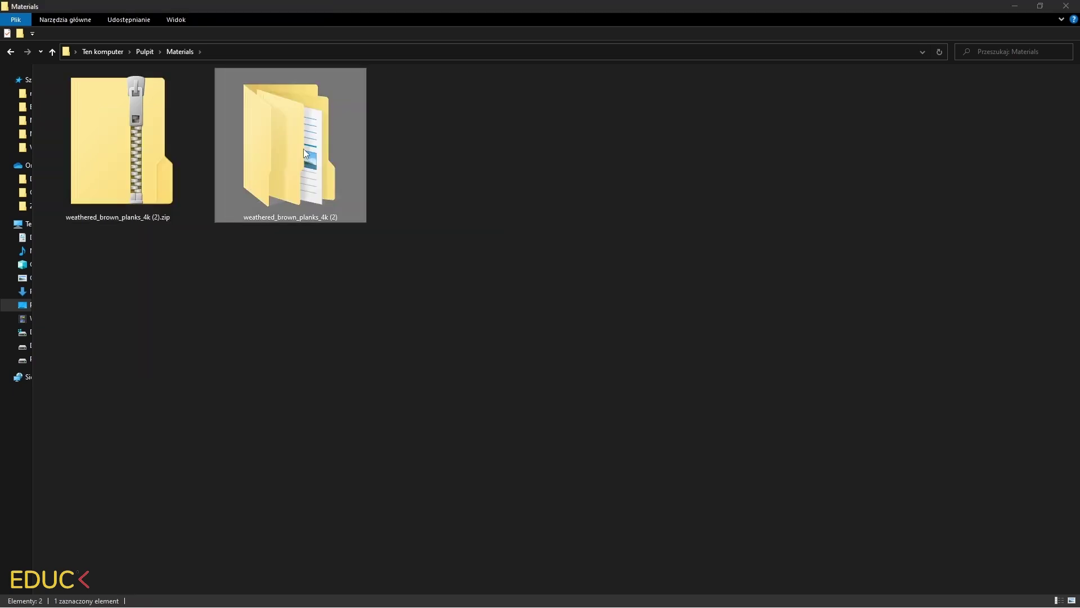
Open the textures folder inside the extracted weathered_brown_planks_4k (2) folder and look over the texture maps and the course Maps folder.
double_click(303, 148)
double_click(71, 88)
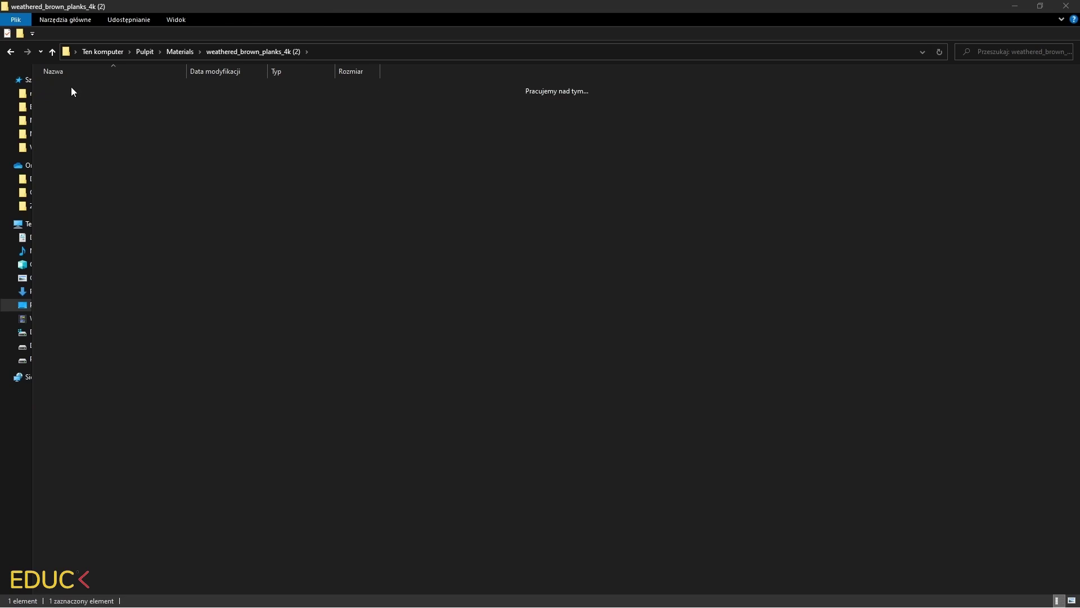
left_click_drag(422, 193, 57, 72)
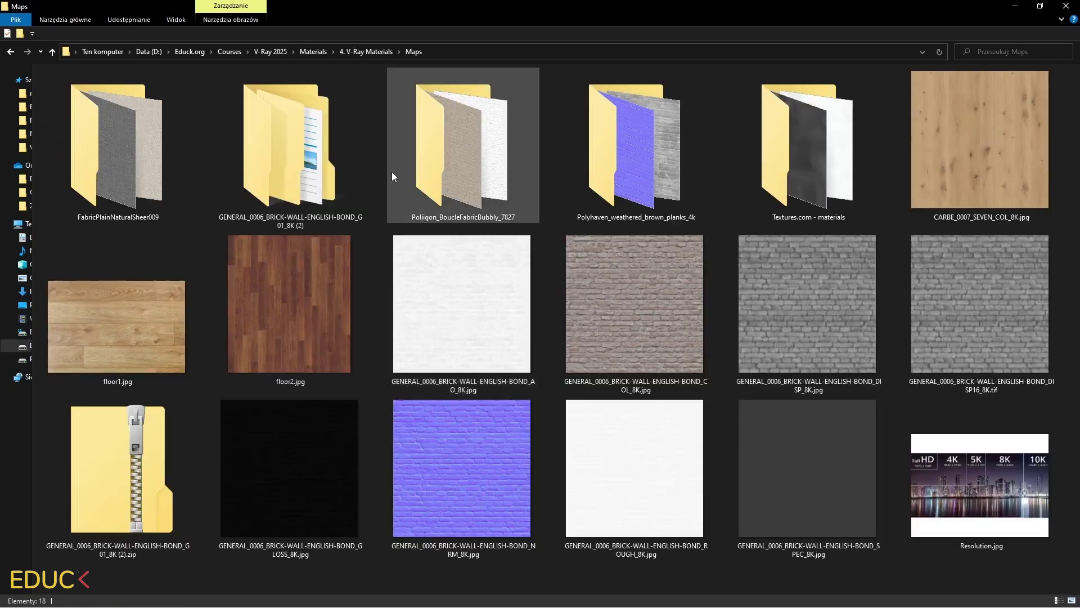
double_click(235, 166)
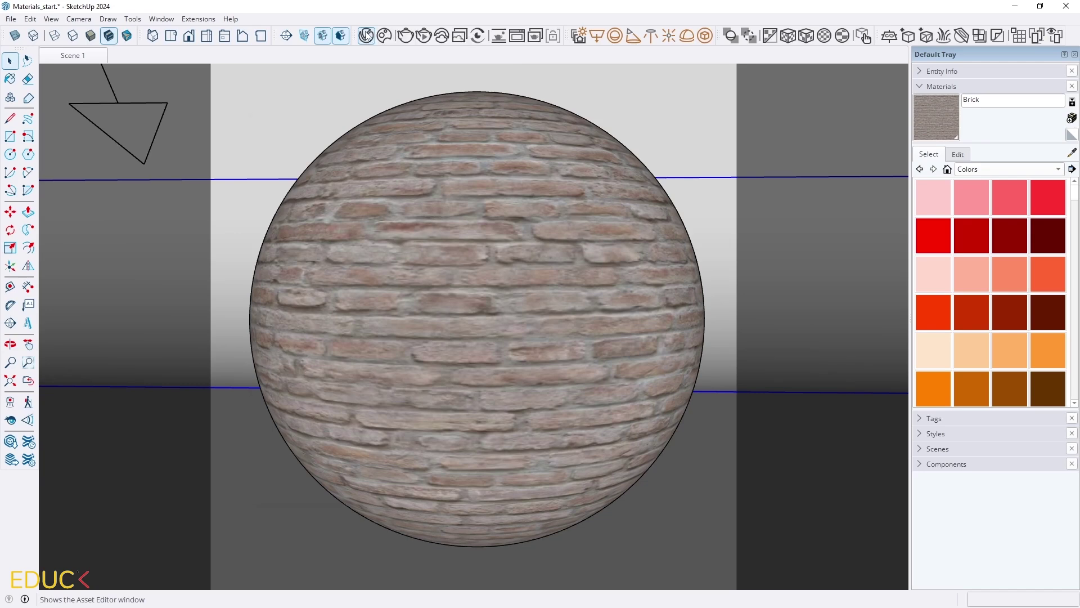
In SketchUp's V-Ray Asset Editor, create a new Generic material and name it "Planks - Polyhaven".
left_click(366, 35)
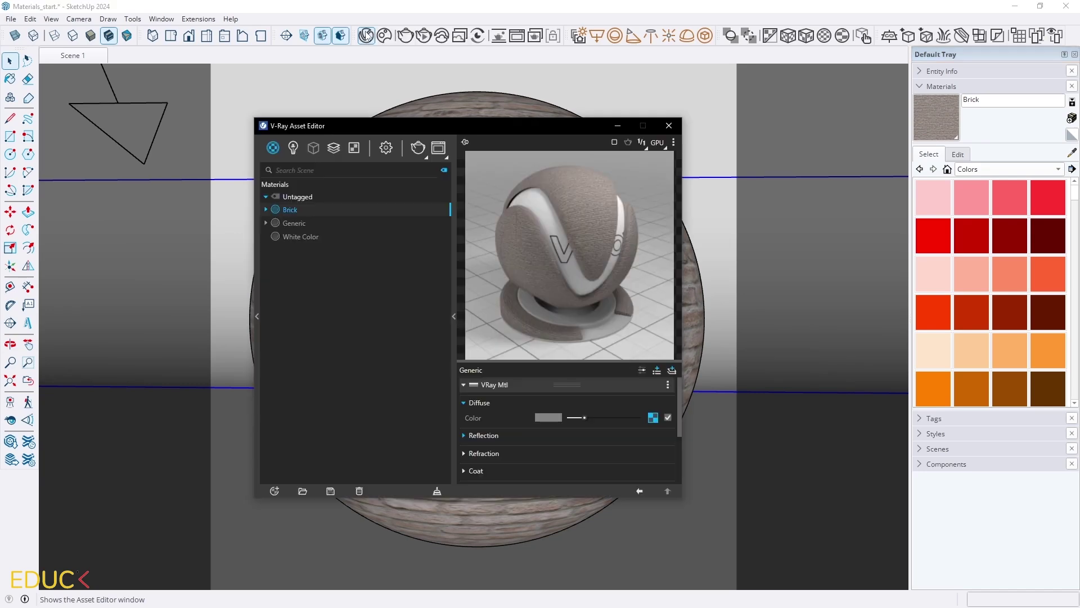
left_click(275, 491)
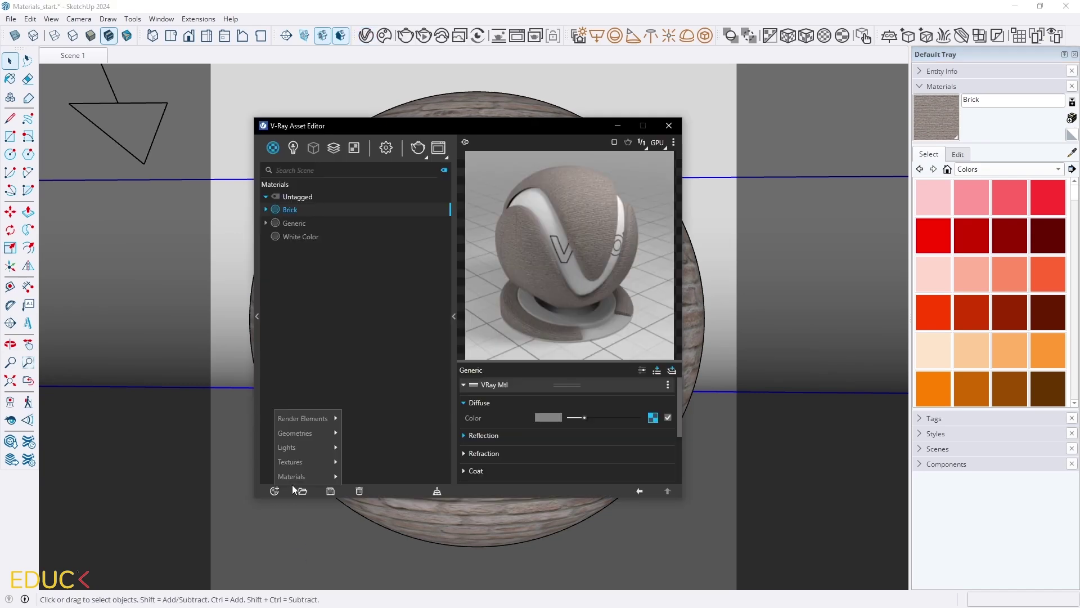
mouse_move(291, 476)
left_click(372, 299)
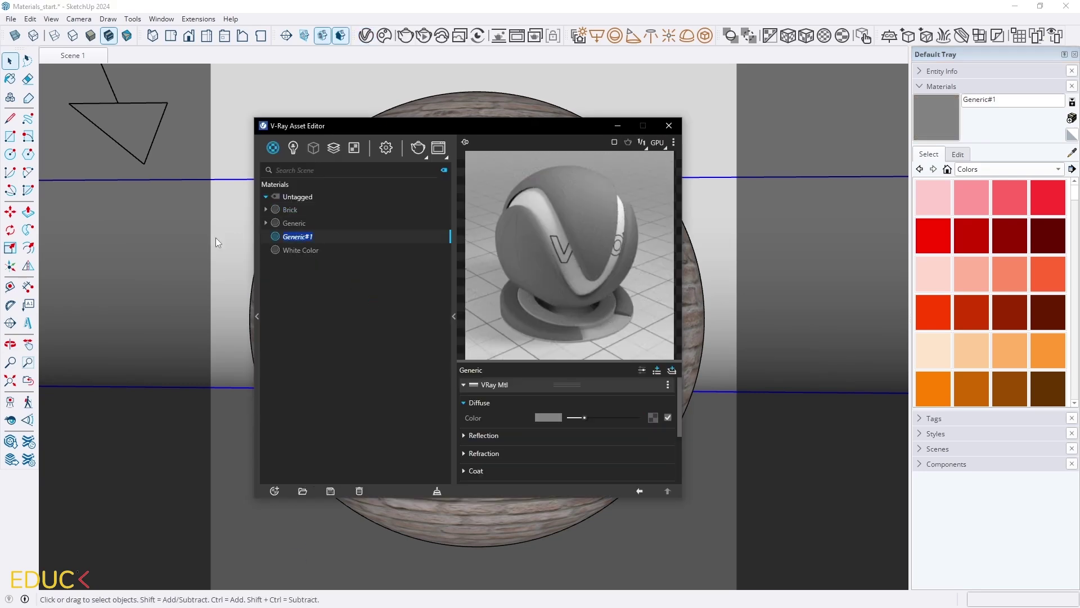
type("Planks - Polyhaven")
key("Return")
Assign a Layered texture to the diffuse color and load the weathered_brown_planks_diff_4k.jpg bitmap as Layer 1's color texture.
left_click(652, 417)
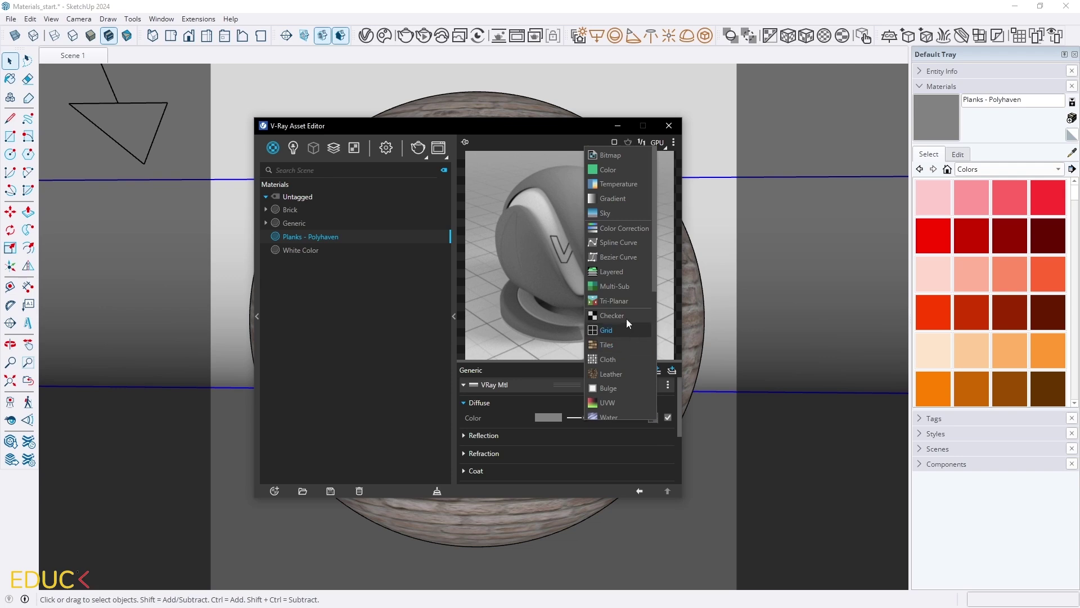
left_click(613, 273)
left_click(658, 417)
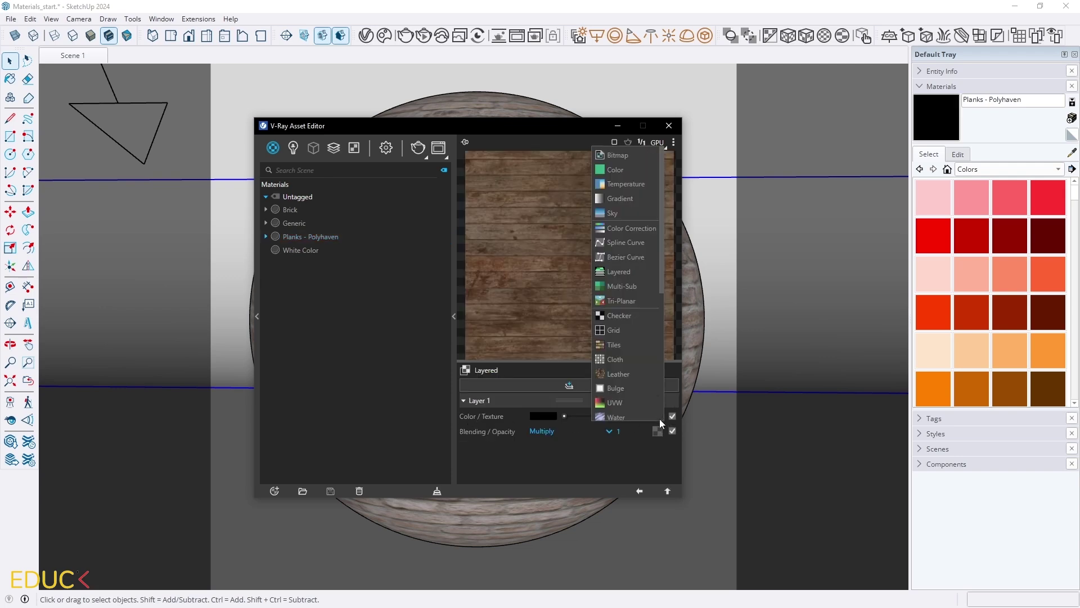
left_click(624, 155)
double_click(514, 225)
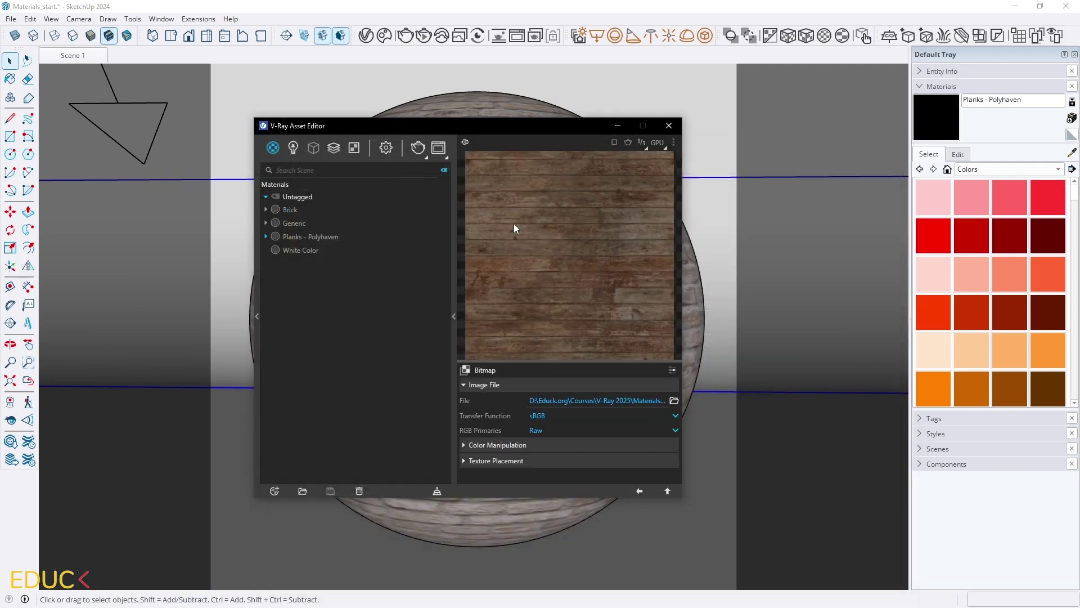
left_click(640, 492)
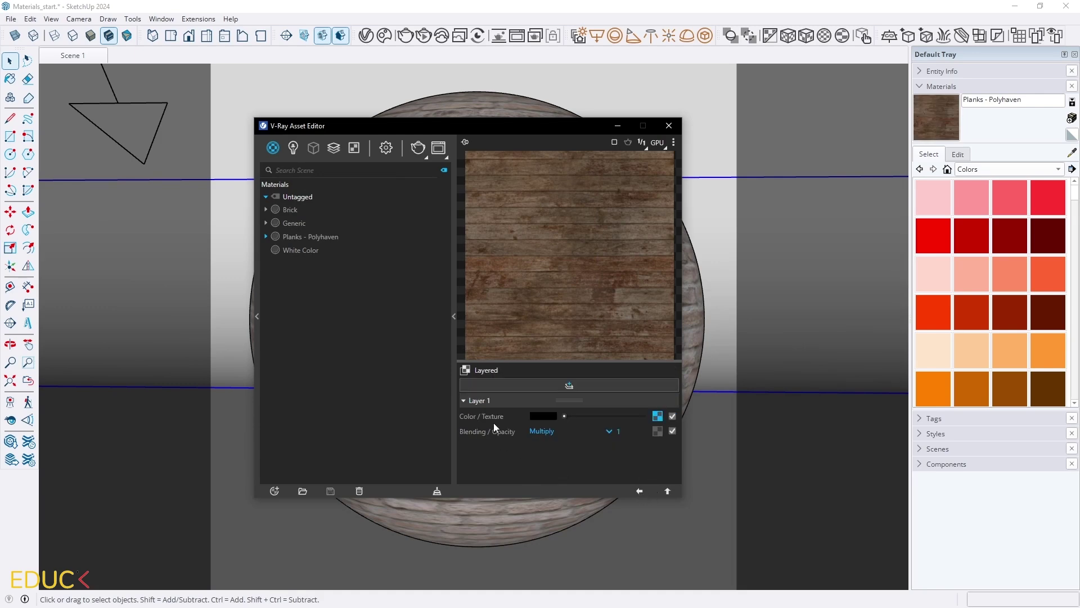
Load weathered_brown_planks_ao_4k.jpg as Layer 1's blending/opacity bitmap, set its Transfer Function to None, and return to the material settings.
left_click(657, 430)
left_click(611, 154)
double_click(413, 275)
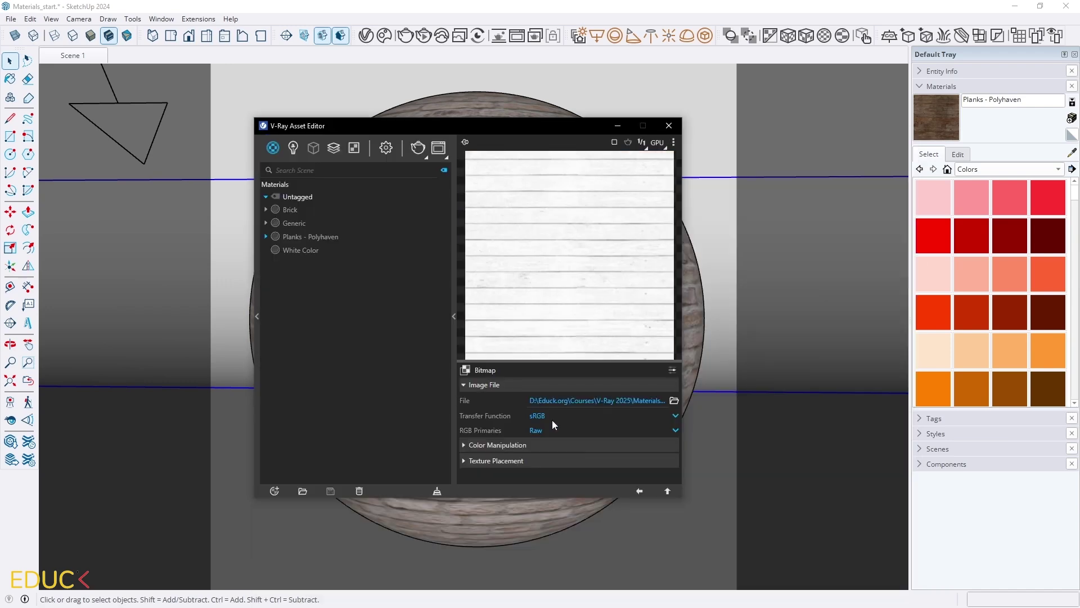
left_click(550, 415)
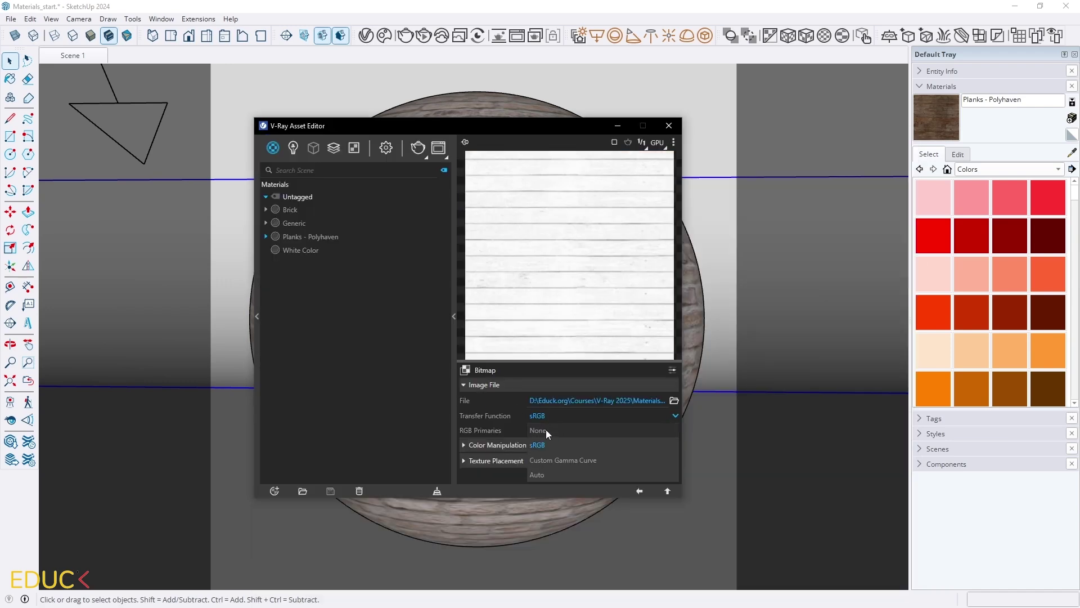
left_click(545, 430)
left_click(639, 492)
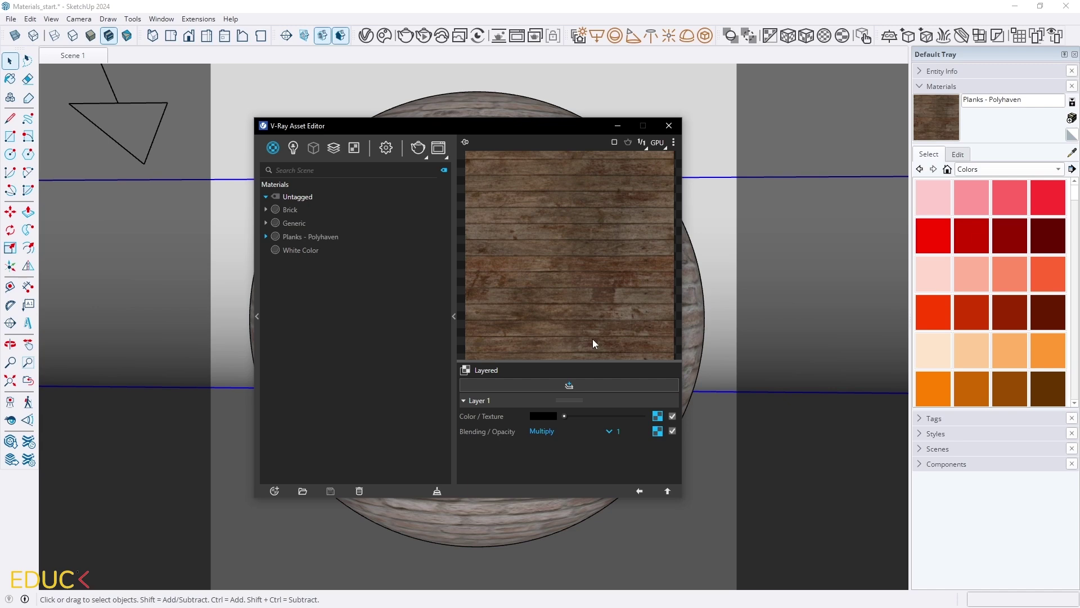
left_click(640, 491)
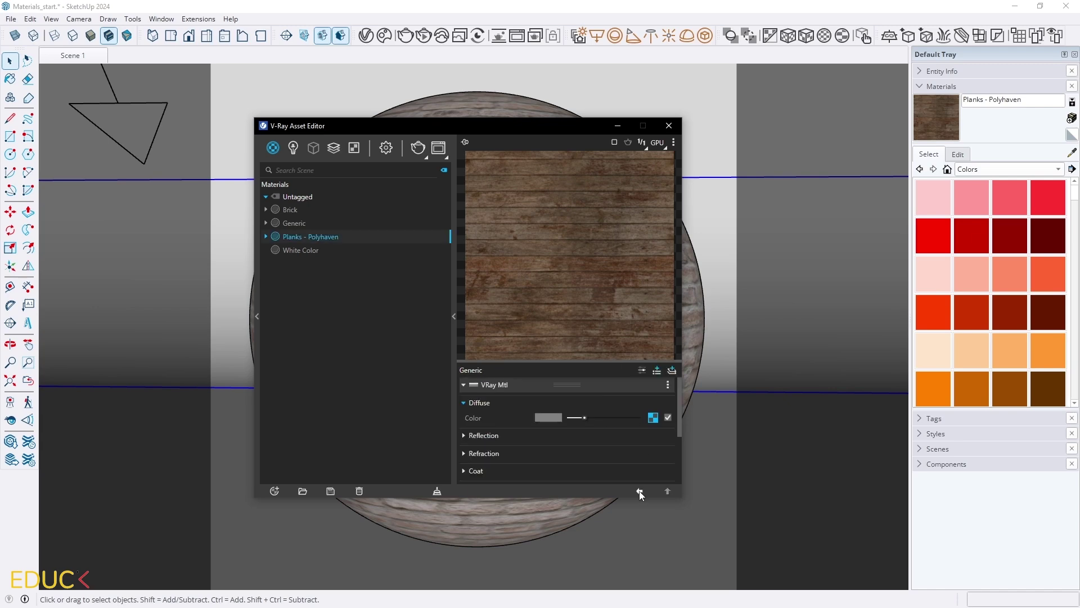
Check the roughness map among the downloaded textures and set the material's reflection Surface Control to Use Roughness.
left_click(515, 438)
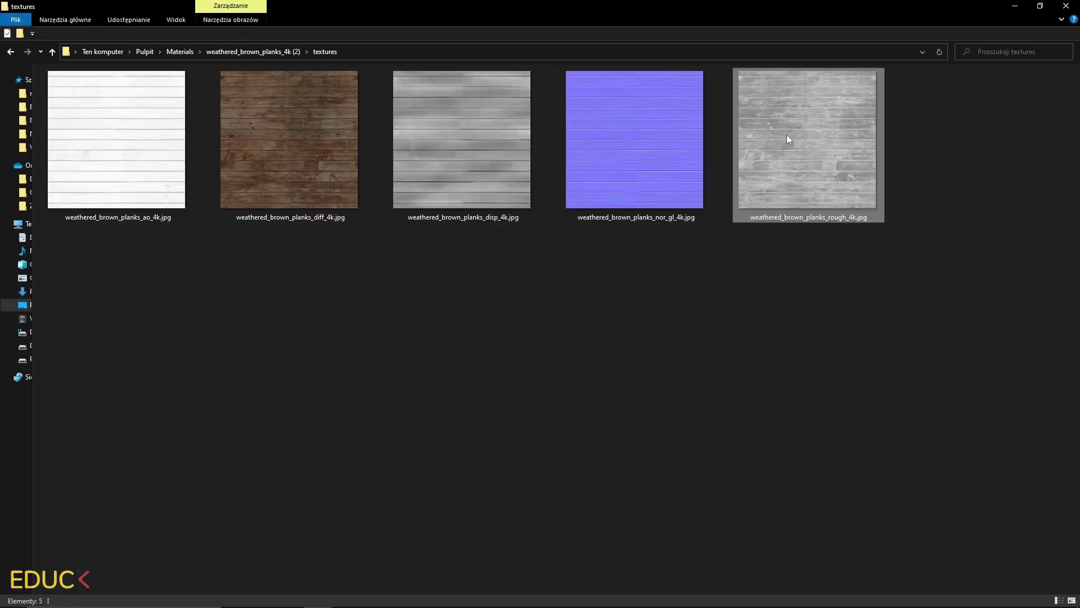
left_click(788, 133)
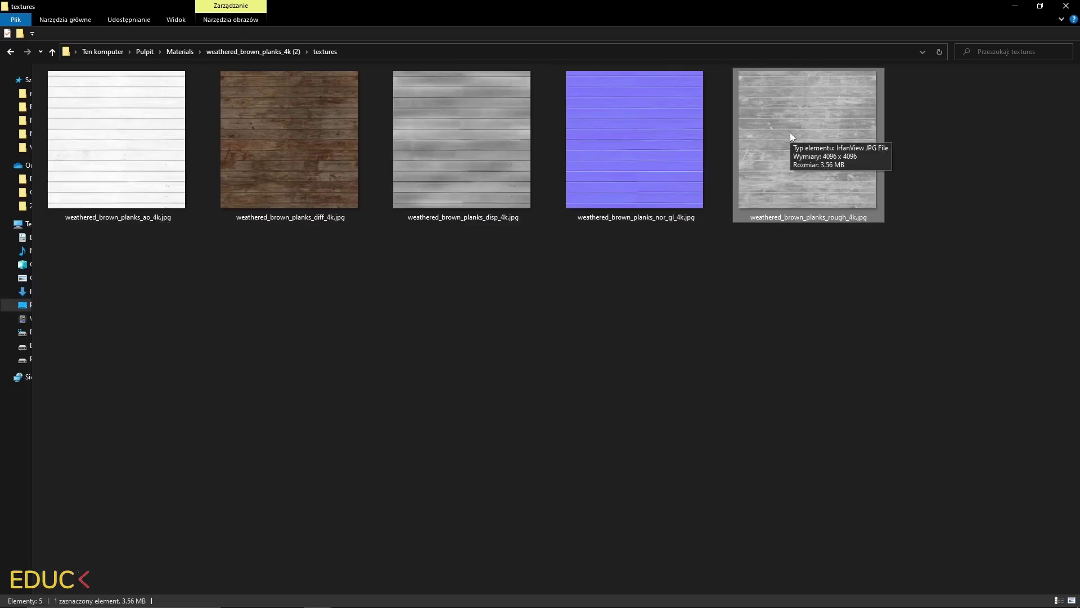
left_click(1021, 6)
left_click(563, 467)
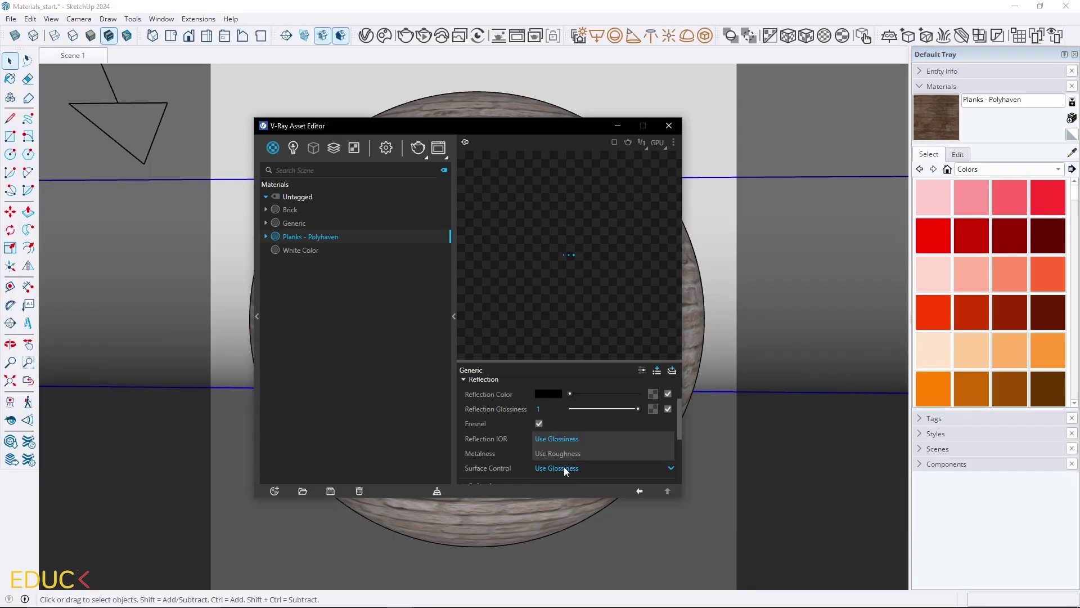
left_click(577, 455)
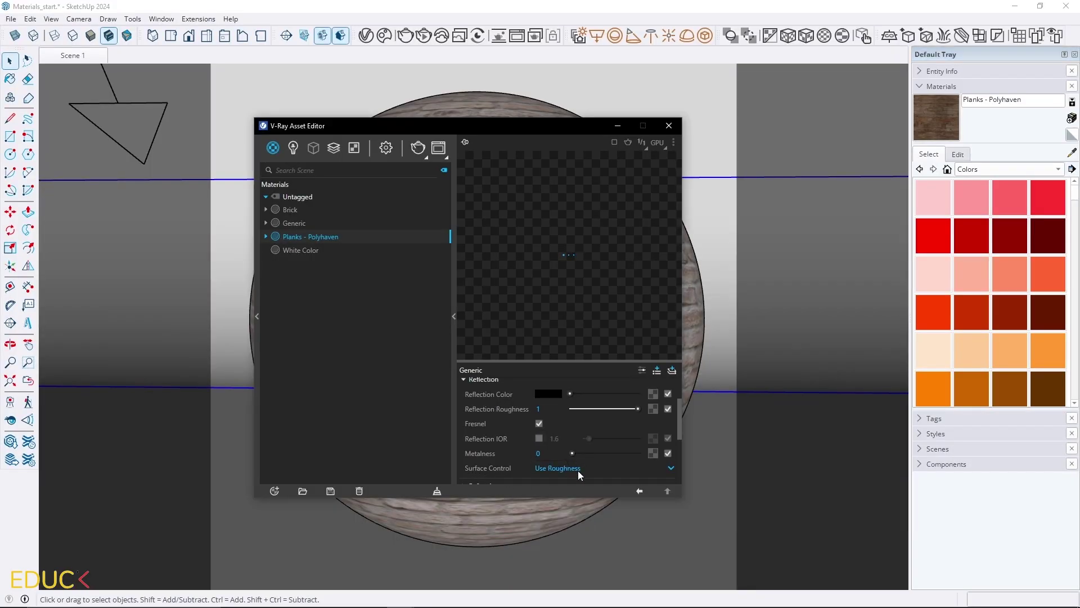
Load weathered_brown_planks_rough_4k.jpg as the Reflection Roughness bitmap with Transfer Function None, and return to the material settings.
left_click(652, 408)
left_click(622, 153)
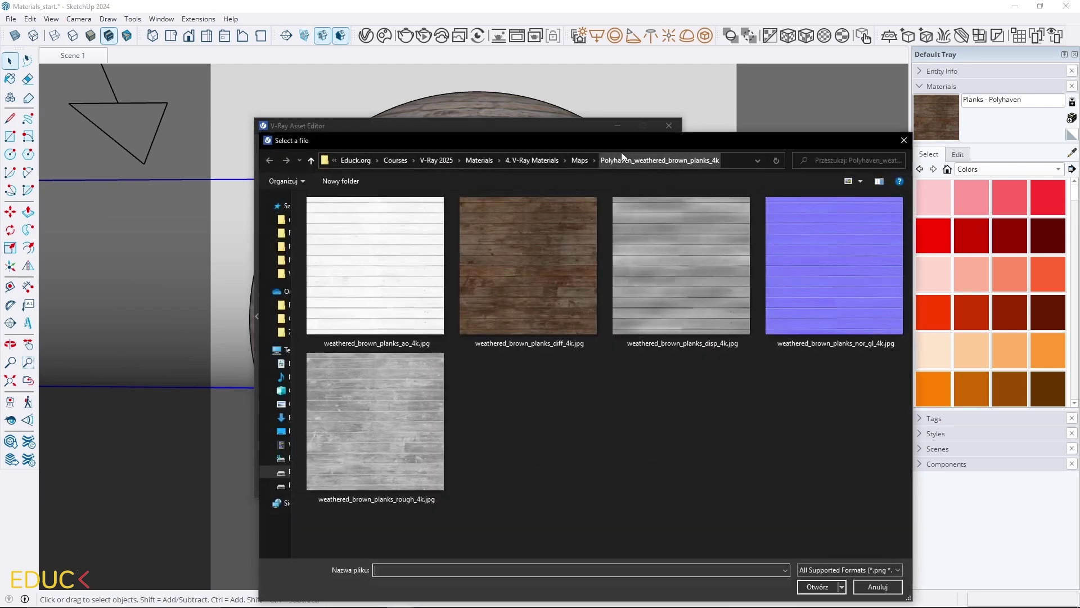
double_click(428, 417)
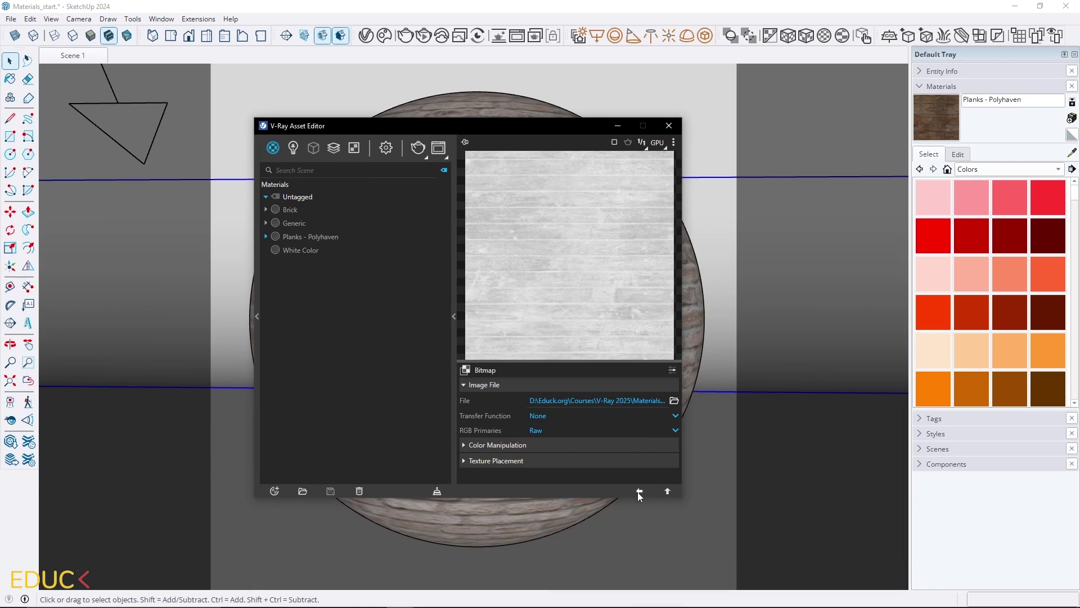
left_click(639, 491)
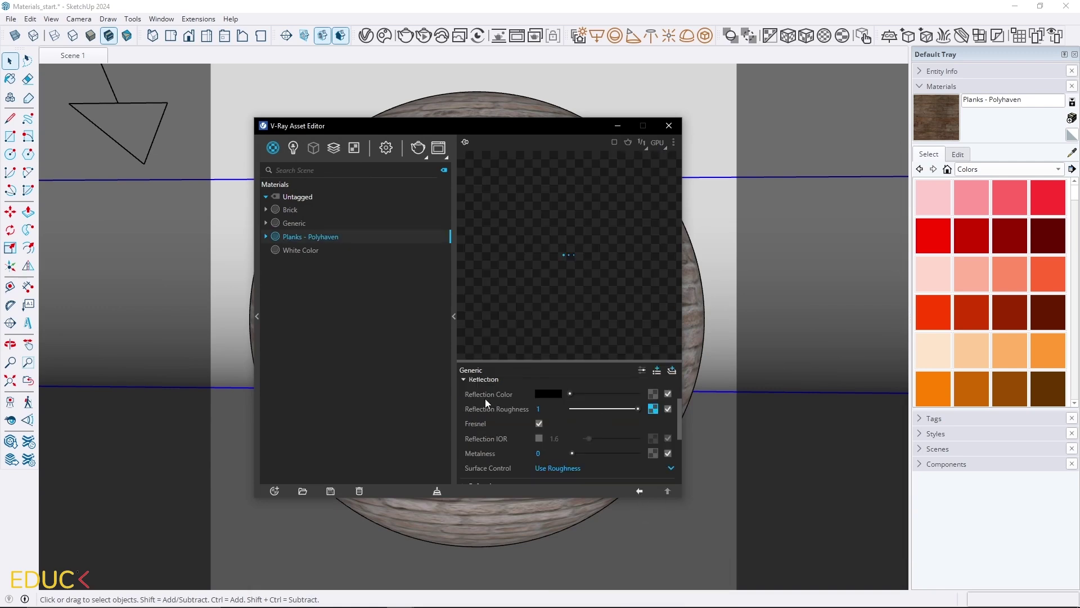
Switch the material preview to the Floor scene and set the Reflection Color of Planks - Polyhaven to full white.
left_click(673, 143)
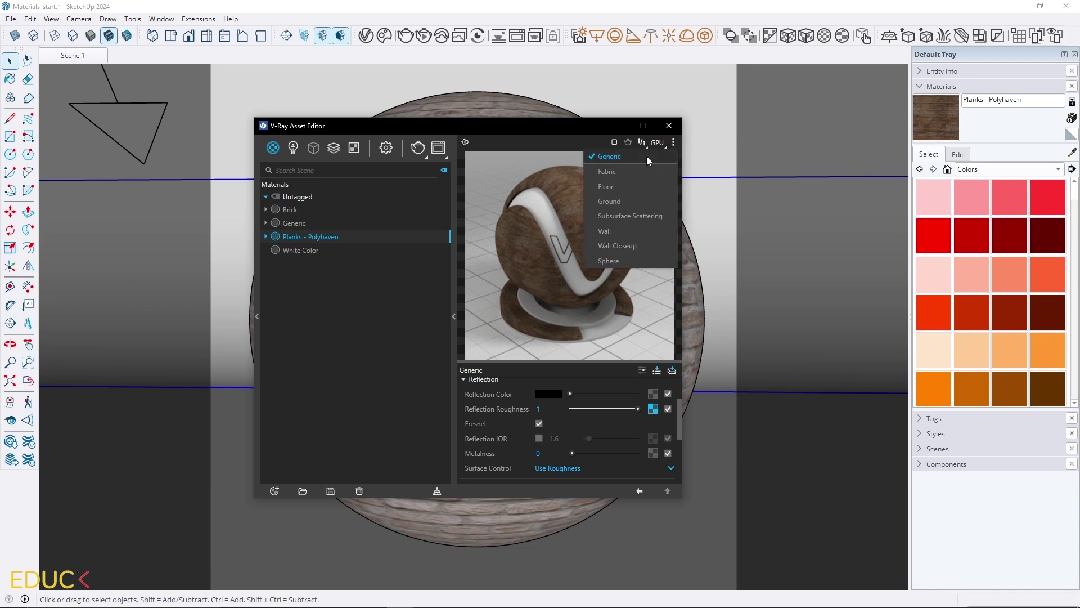
left_click(613, 170)
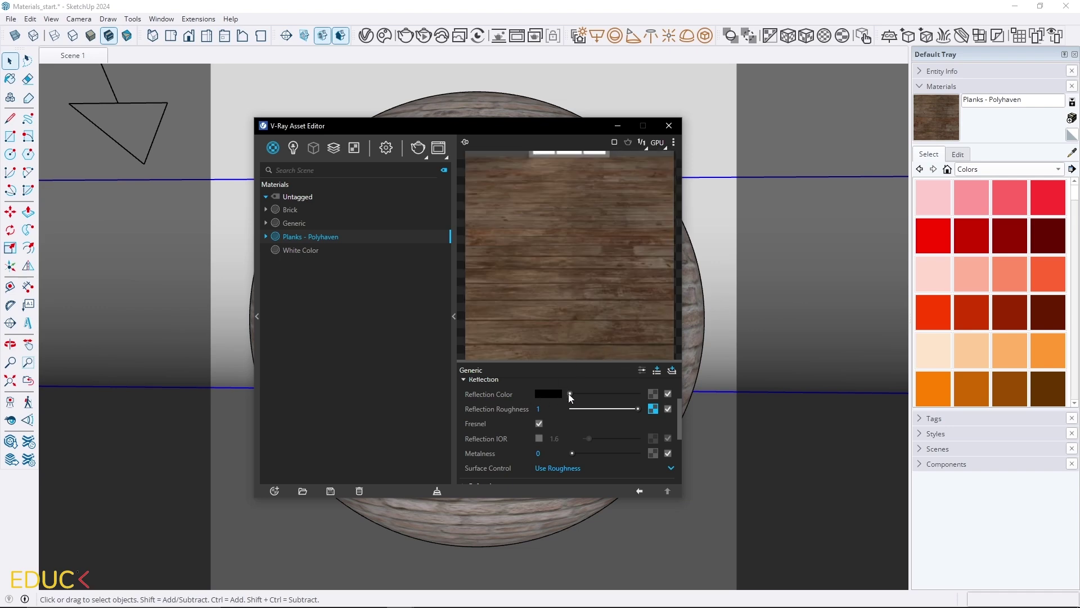
left_click_drag(568, 393, 595, 398)
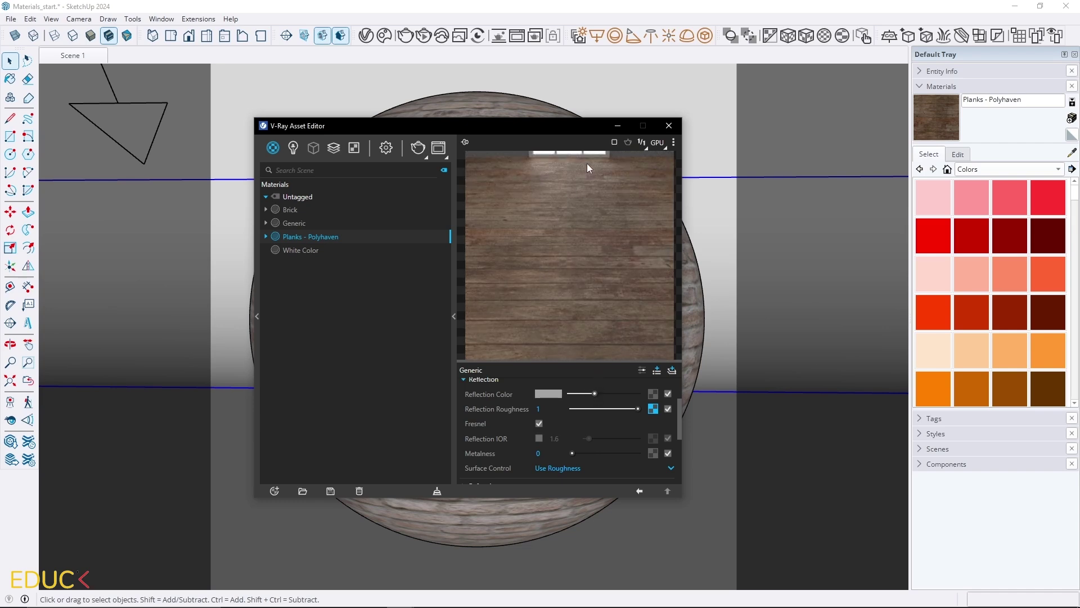
left_click_drag(595, 393, 638, 394)
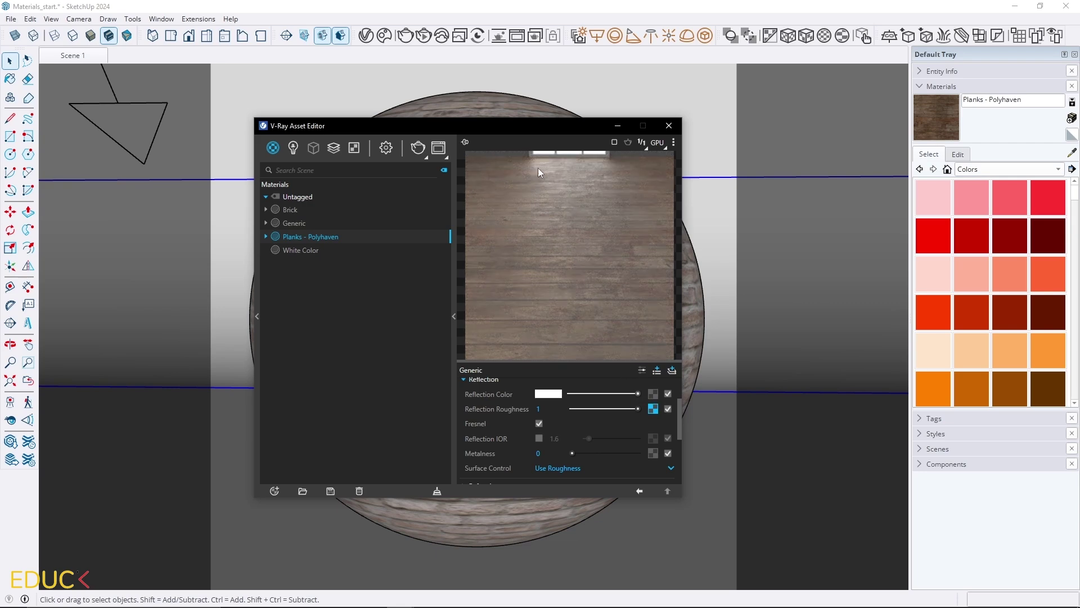
left_click(604, 393)
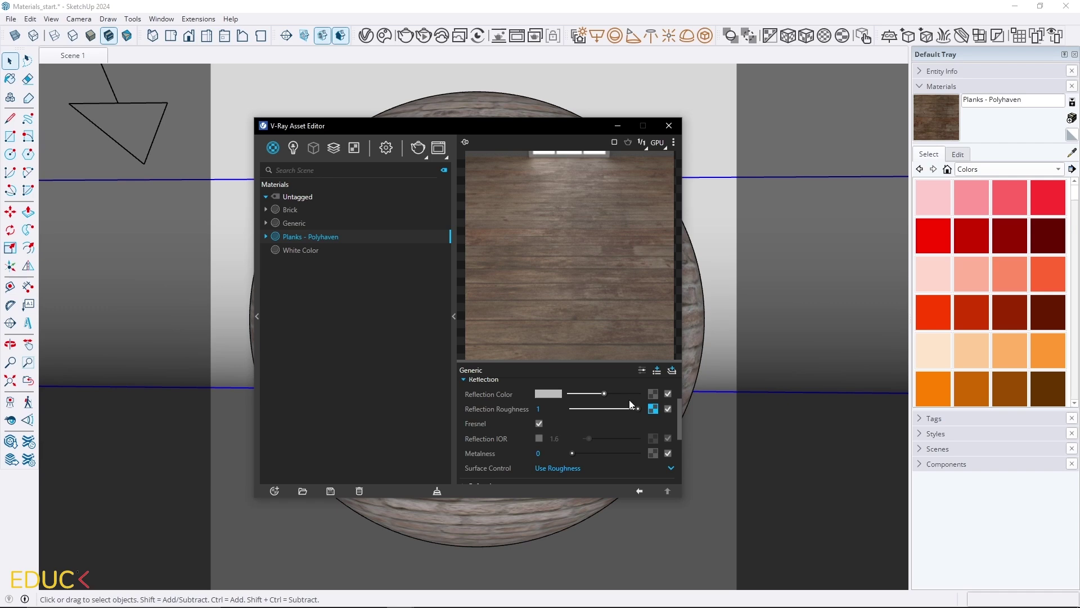
left_click(631, 393)
left_click(638, 393)
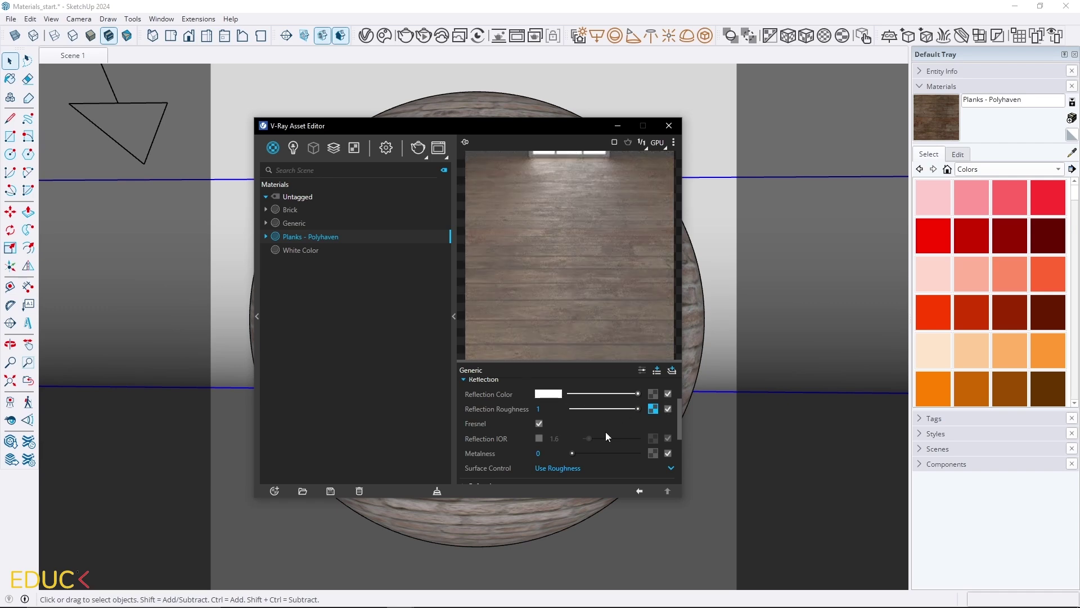
Load weathered_brown_planks_nor_gl_4k.jpg as the material's bump bitmap and set the bump mode to Normal Map.
scroll(606, 433, "down", 5)
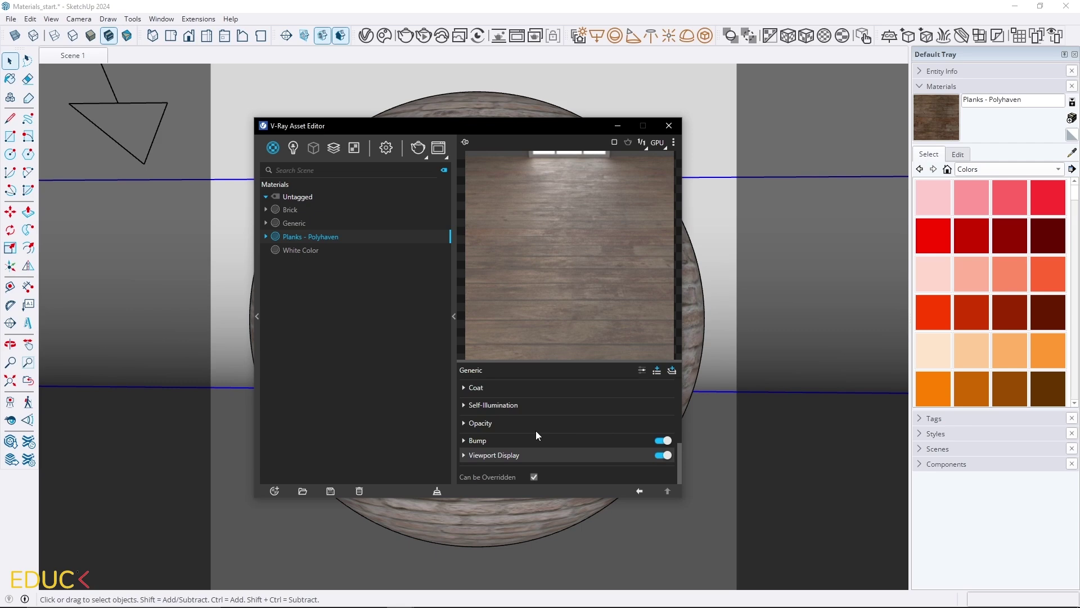
left_click(535, 438)
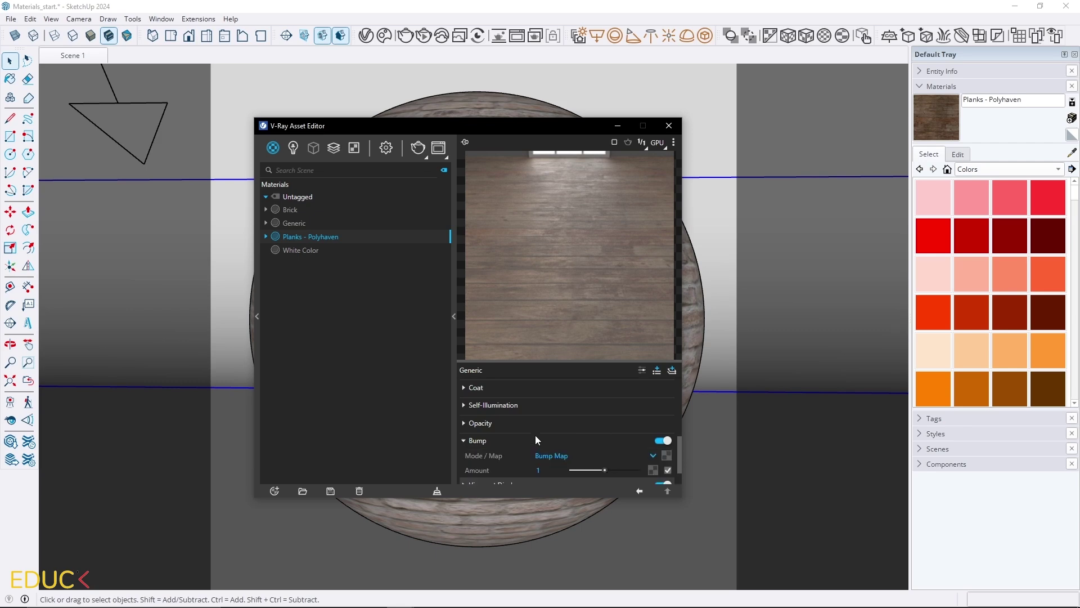
left_click(666, 455)
left_click(647, 153)
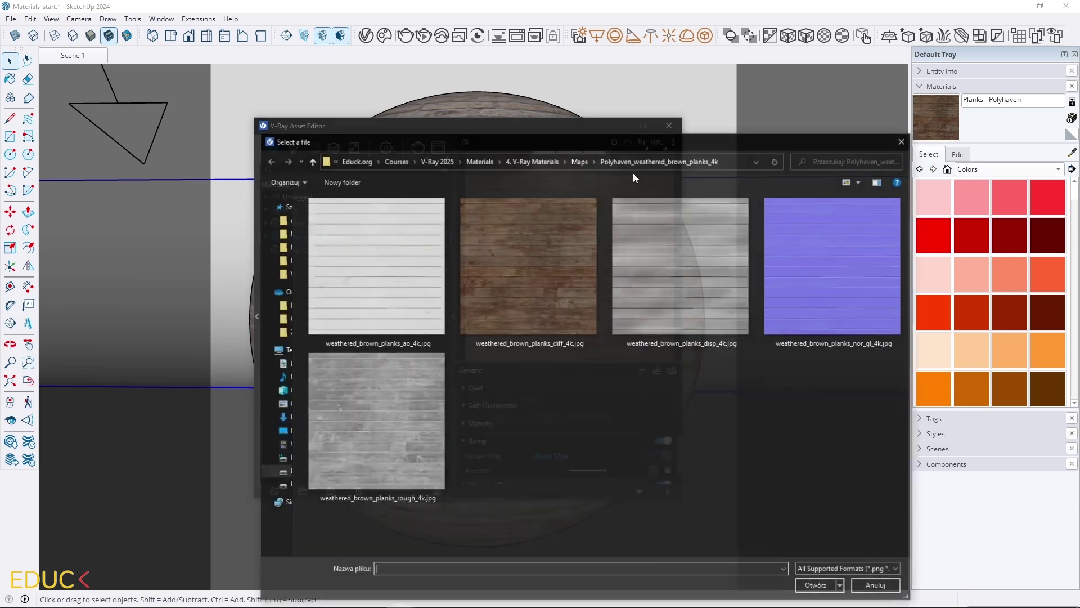
left_click(767, 237)
double_click(783, 242)
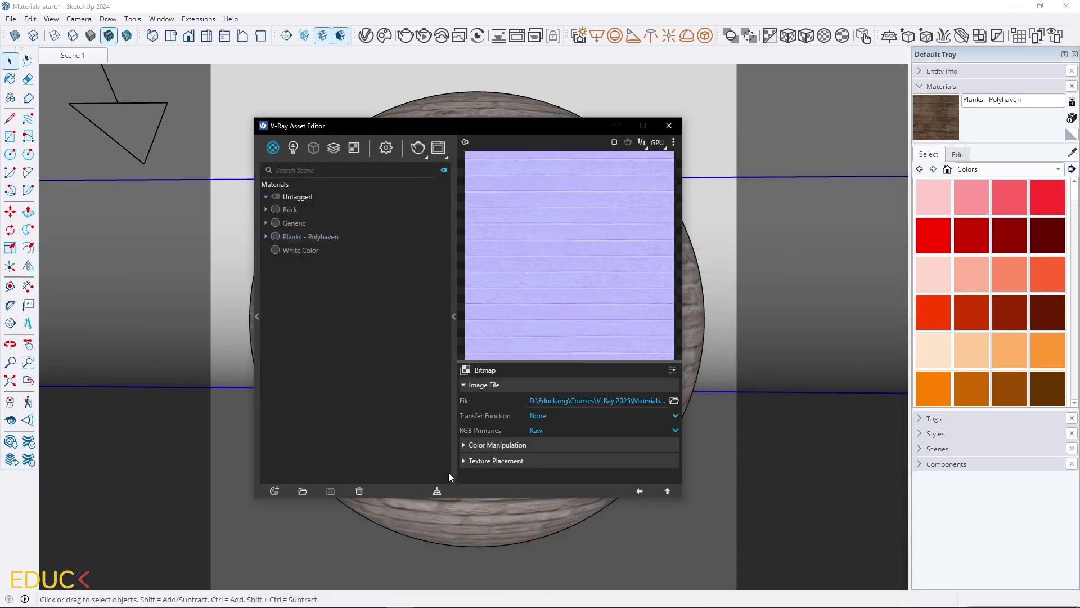
left_click(640, 492)
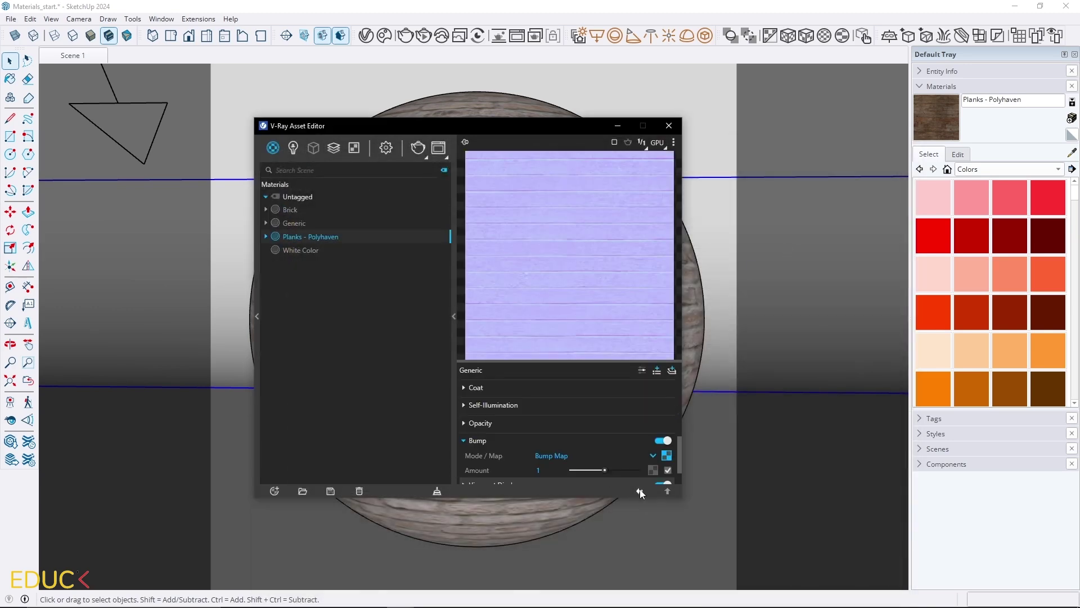
left_click(566, 457)
left_click(558, 426)
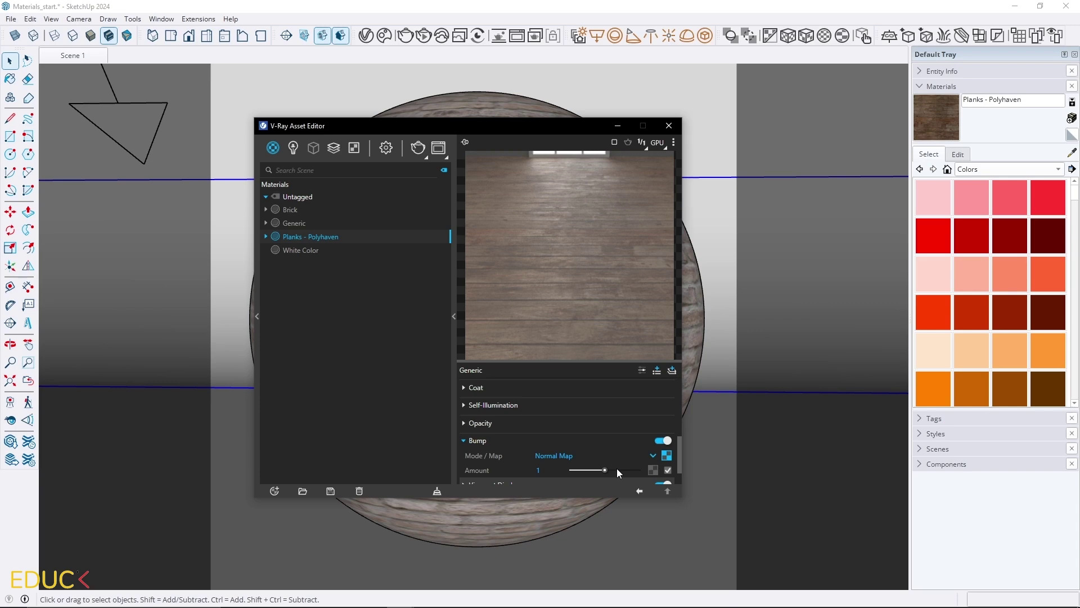
Select the objects that use the Brick material, apply Planks - Polyhaven to them, and close the Asset Editor.
left_click(291, 209)
right_click(295, 209)
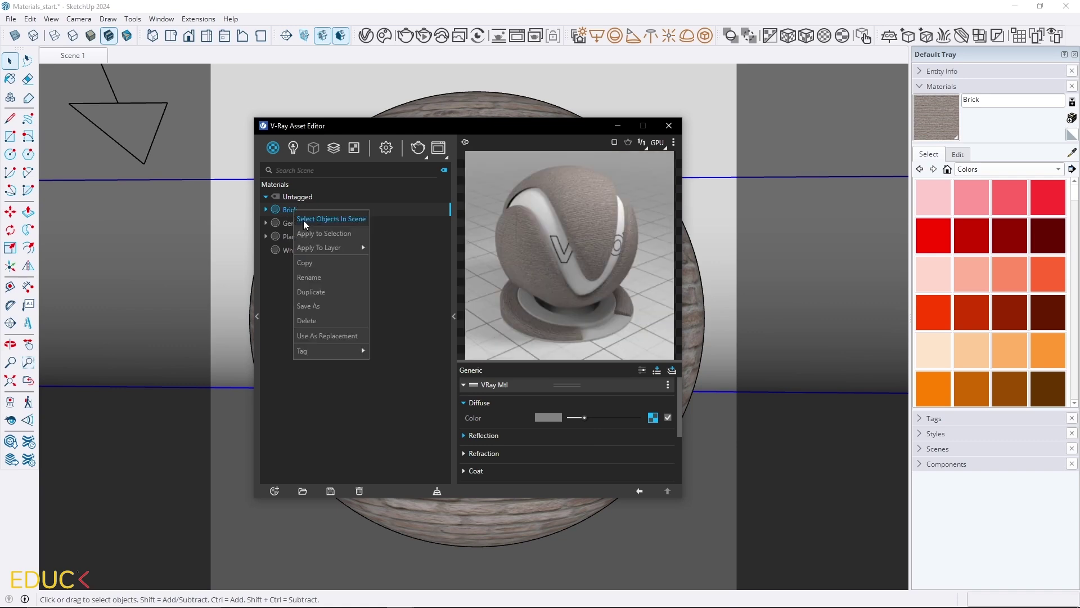
left_click(302, 220)
left_click_drag(366, 126, 638, 163)
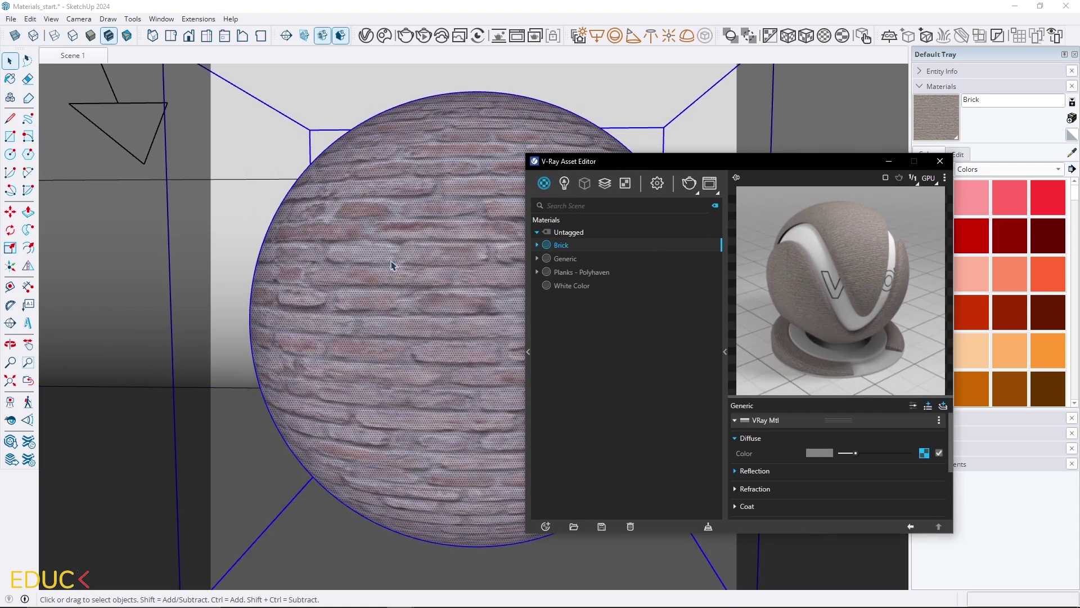
left_click(575, 272)
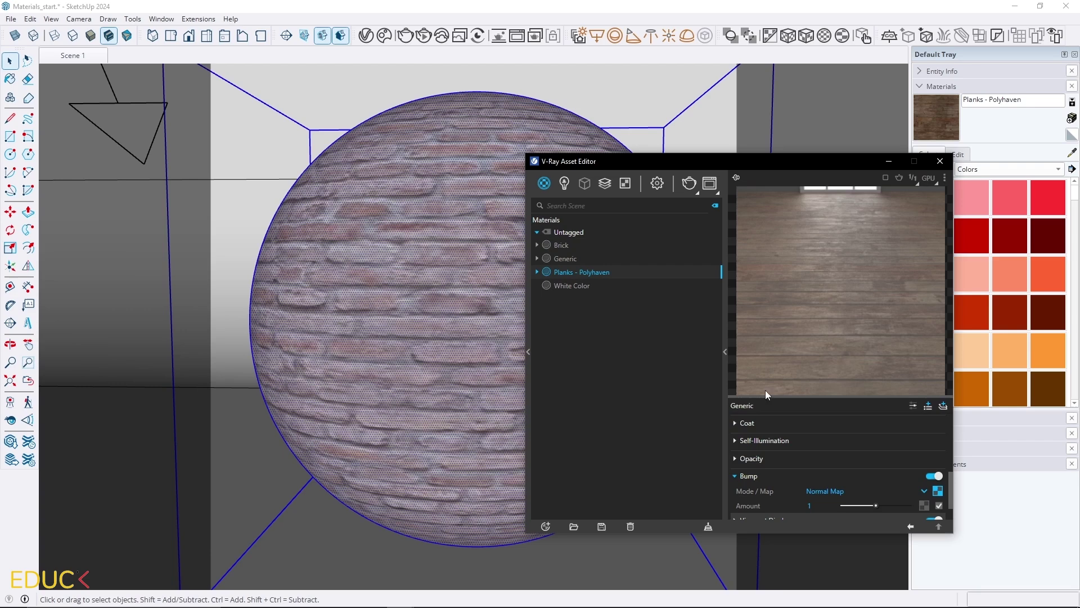
right_click(573, 271)
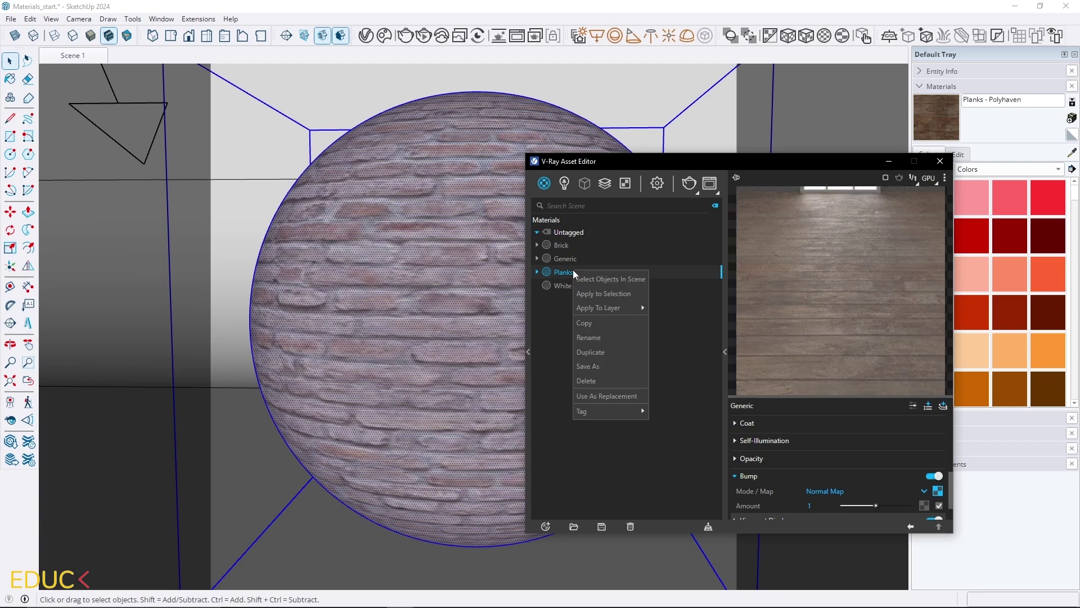
left_click(588, 294)
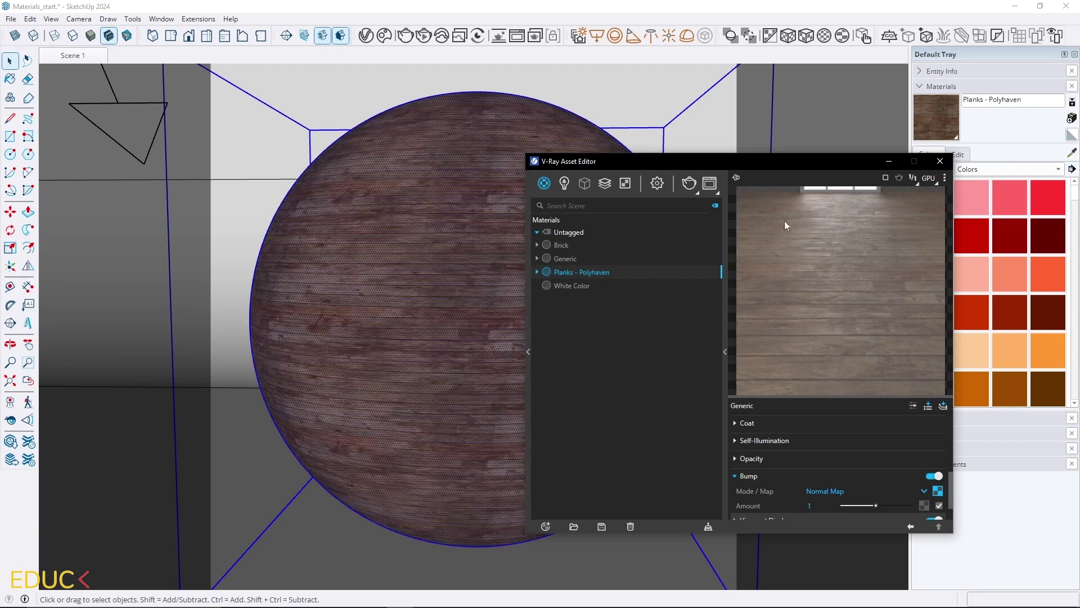
left_click(940, 161)
Set the Planks - Polyhaven texture size to 84 cm and clear the selection.
left_click(957, 154)
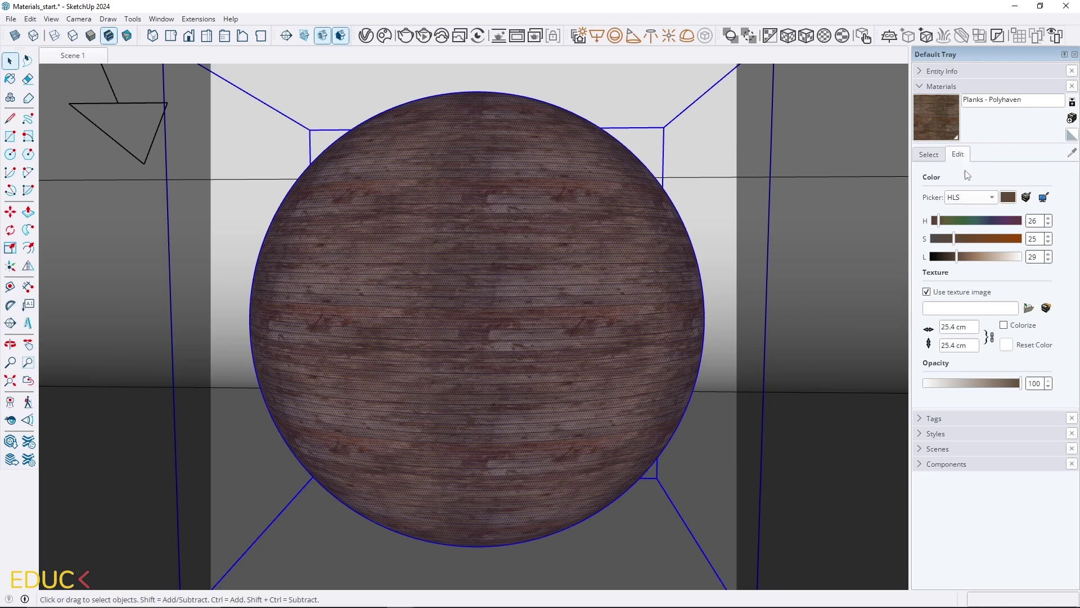
left_click(948, 326)
key("ctrl+a")
type("84")
key("Return")
left_click(357, 101)
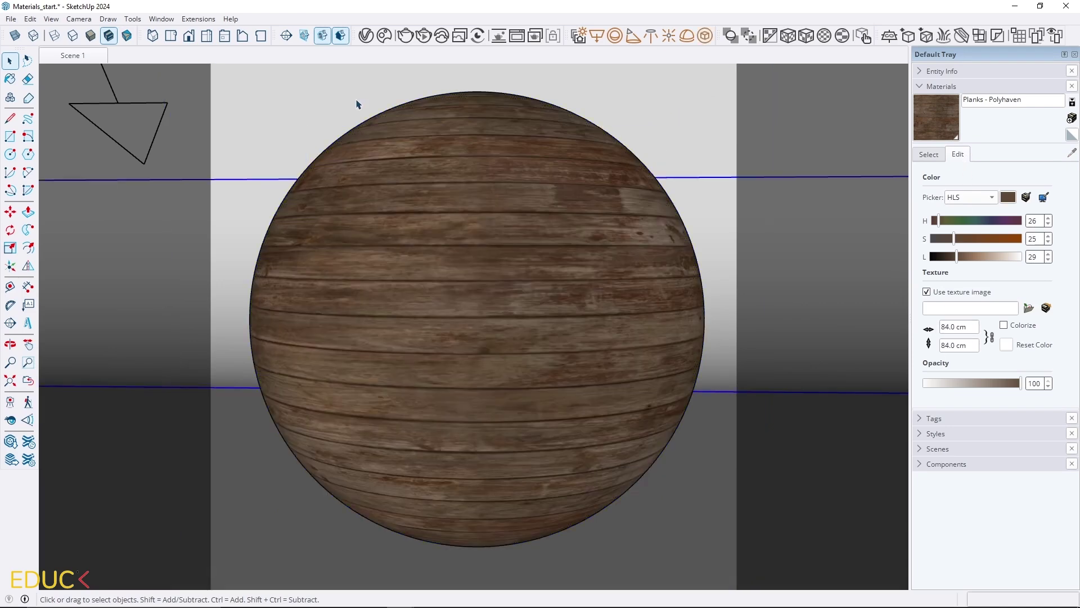
Render the sphere with V-Ray, inspect the plank surface up close, and minimize the frame buffer.
left_click(406, 37)
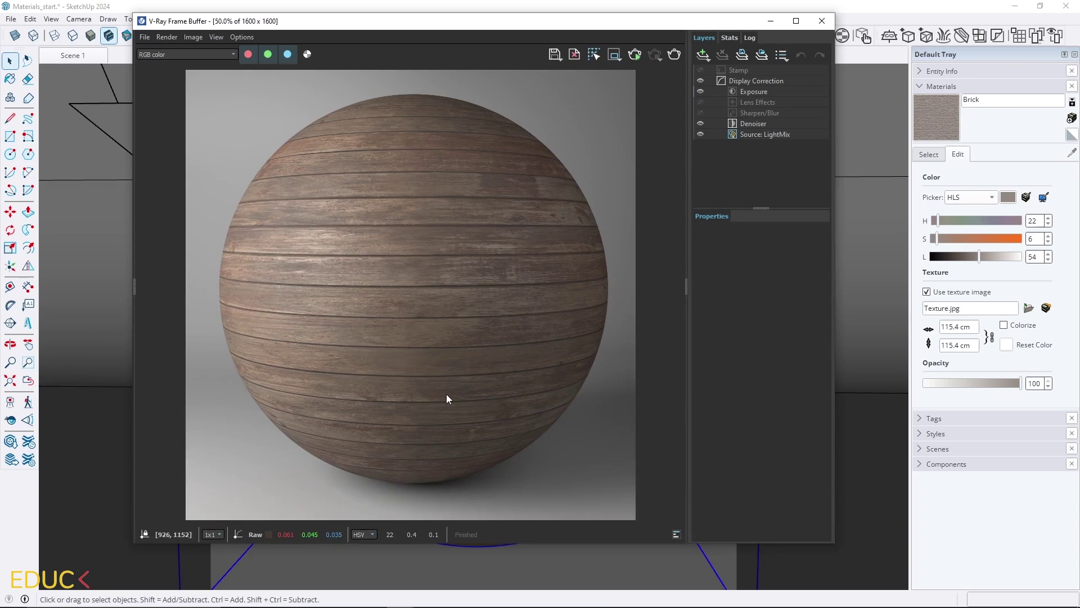
double_click(300, 275)
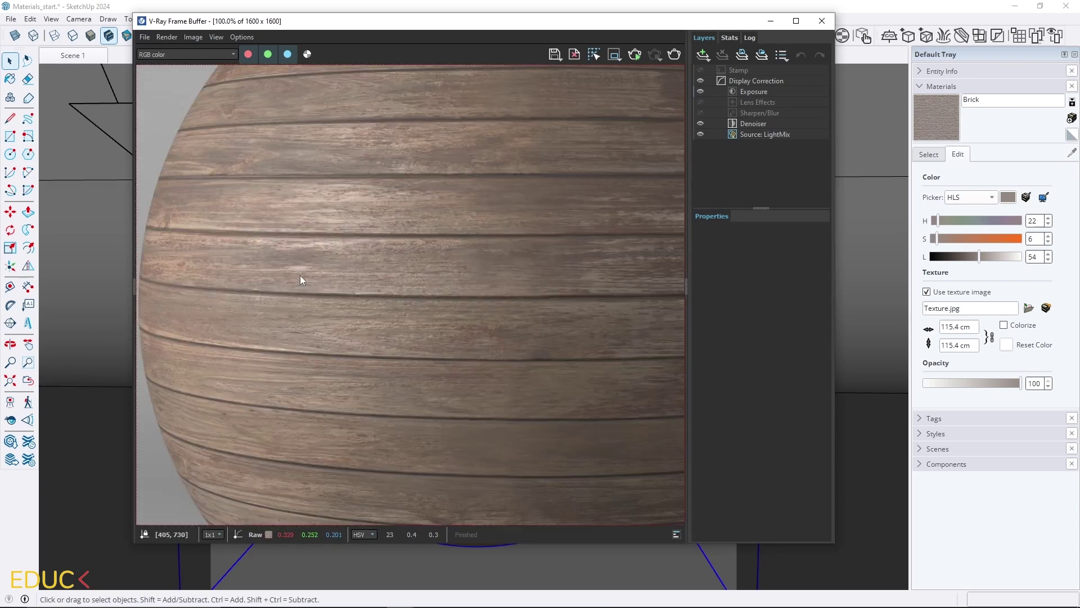
scroll(338, 265, "down", 2)
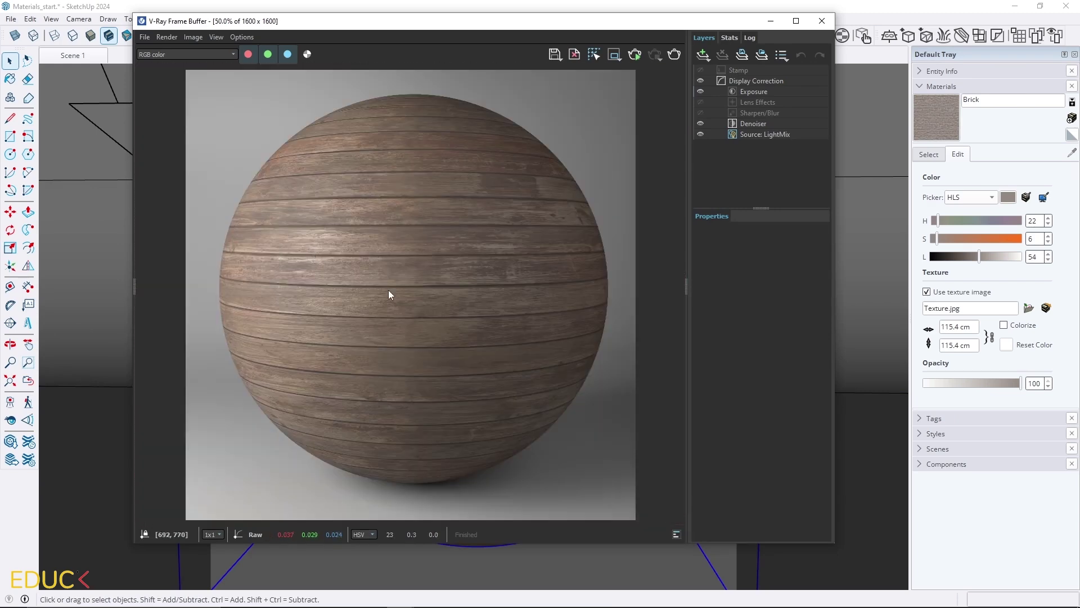
left_click(773, 21)
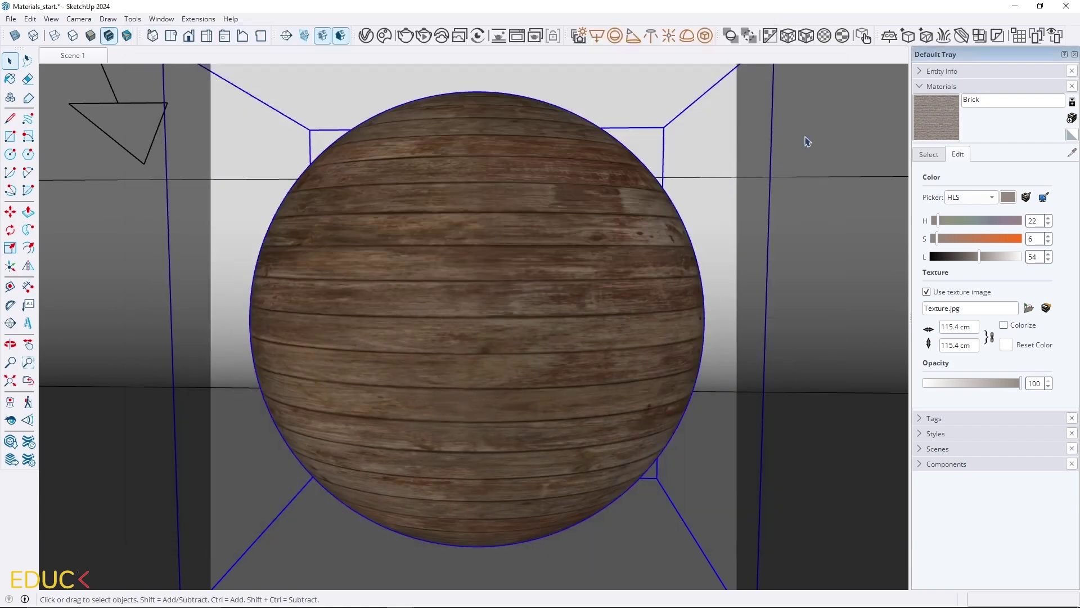
Add a V-Ray Displacement to the selected sphere and open its parameters in the Asset Editor's geometries.
left_click_drag(882, 35, 743, 107)
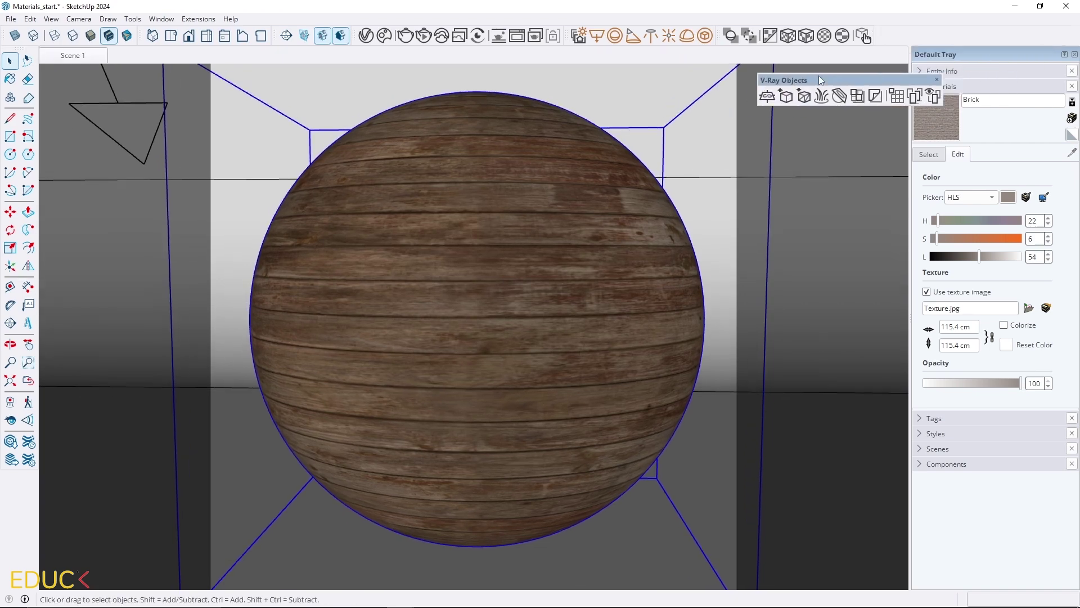
left_click(857, 96)
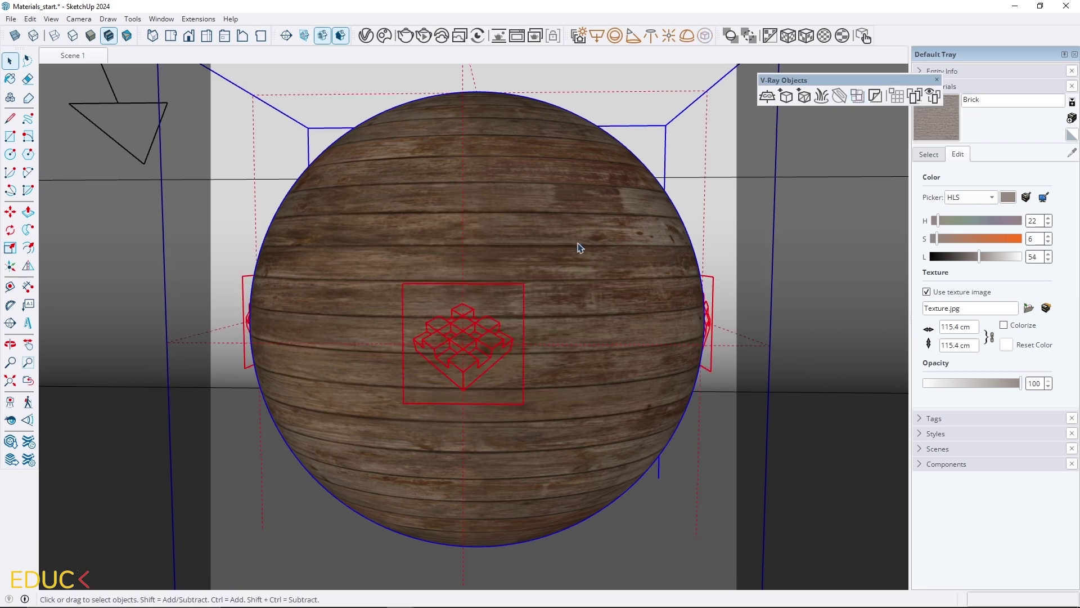
left_click(367, 37)
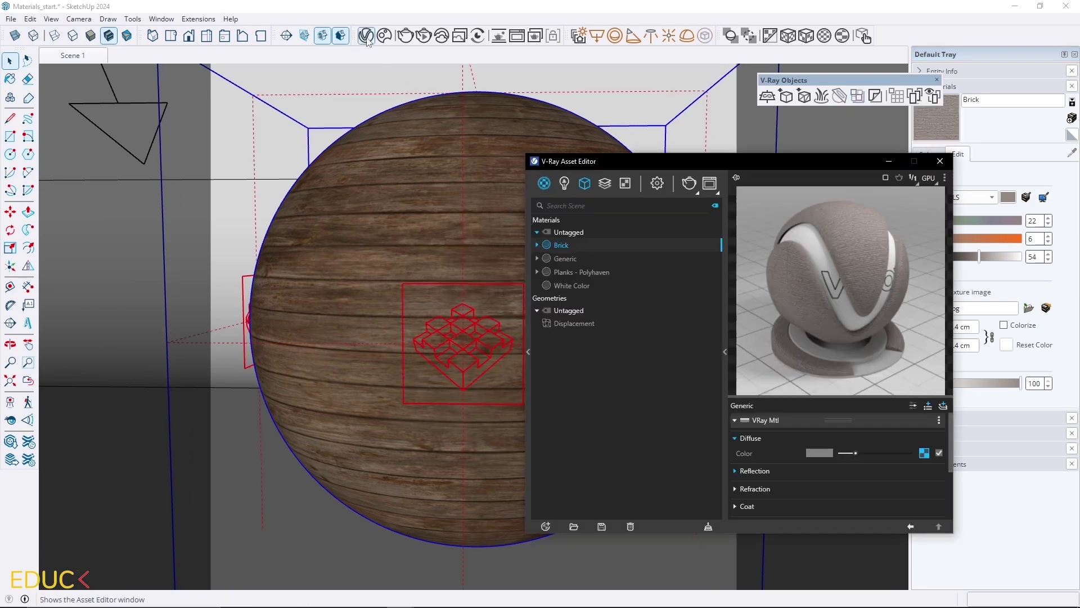
left_click(585, 184)
left_click(582, 246)
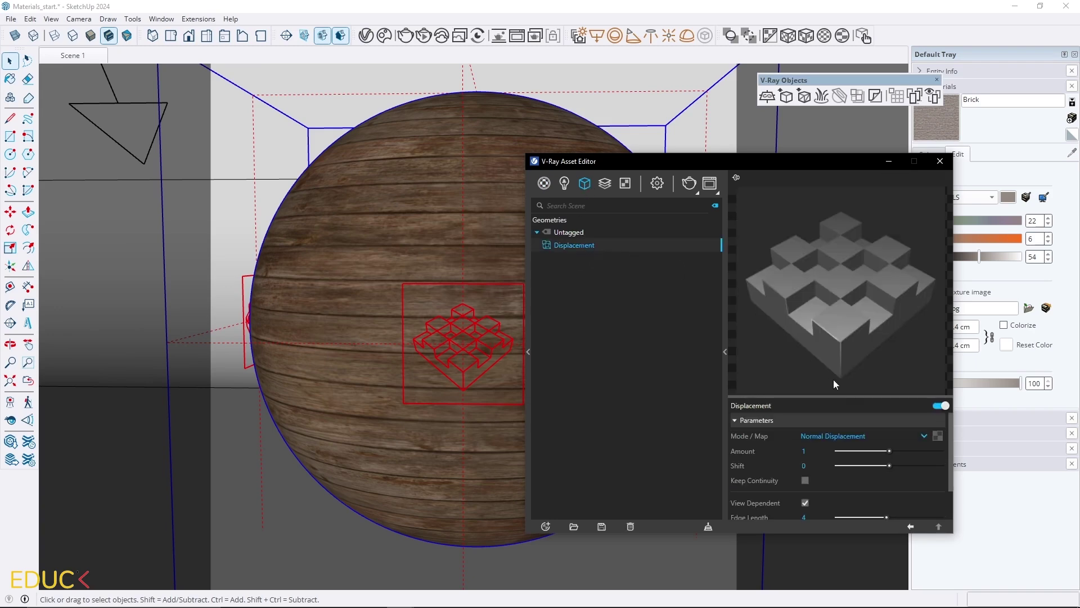
Load weathered_brown_planks_disp_4k.jpg as the displacement map's bitmap, set its Transfer Function to None, and return to the displacement parameters.
left_click(937, 437)
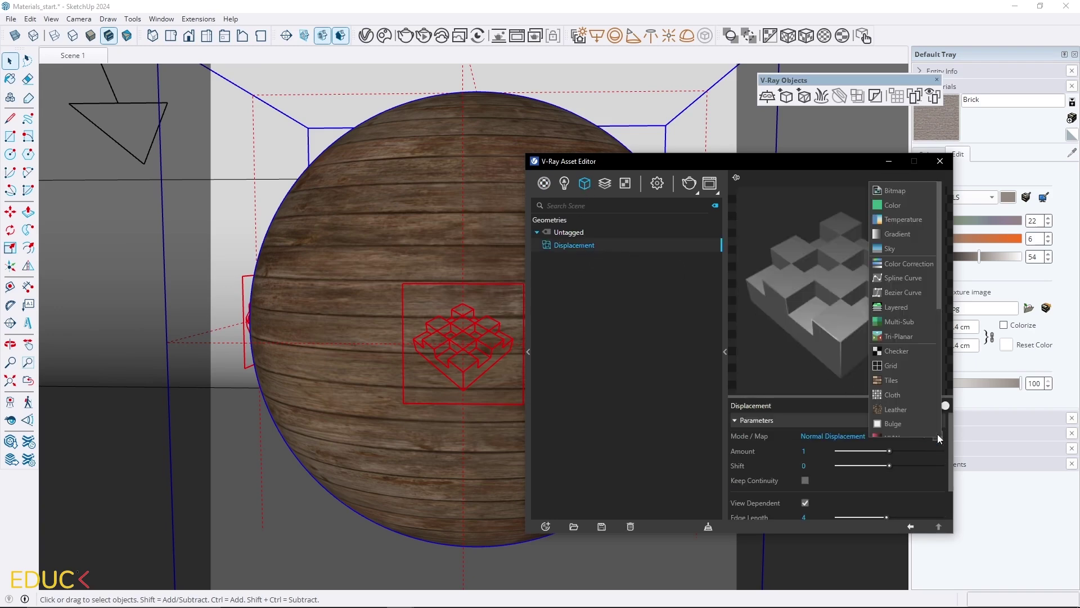
left_click(898, 192)
left_click(802, 284)
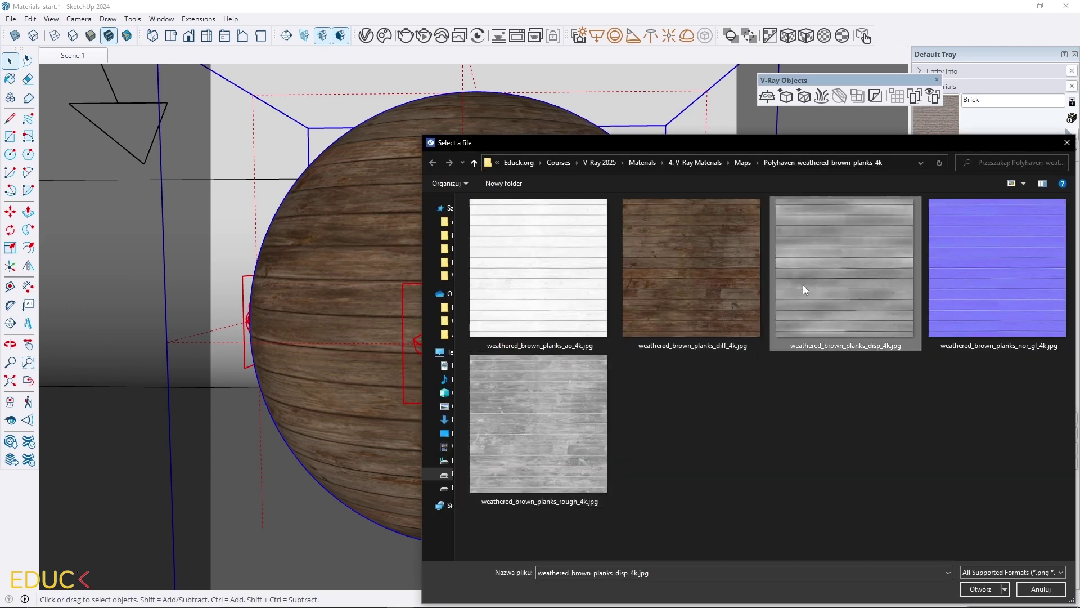
double_click(803, 284)
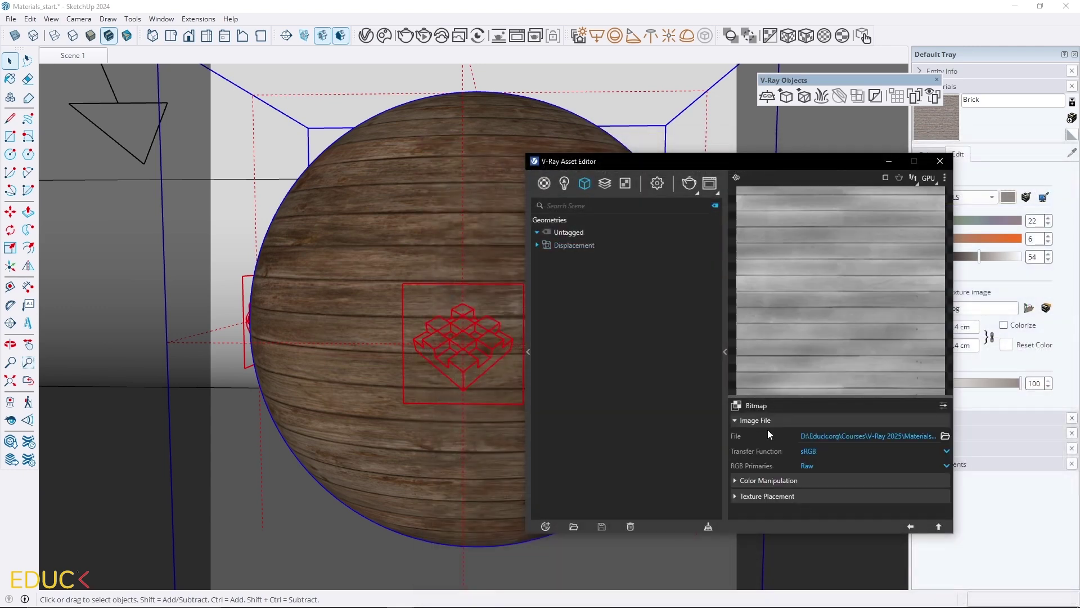
left_click(808, 457)
left_click(810, 456)
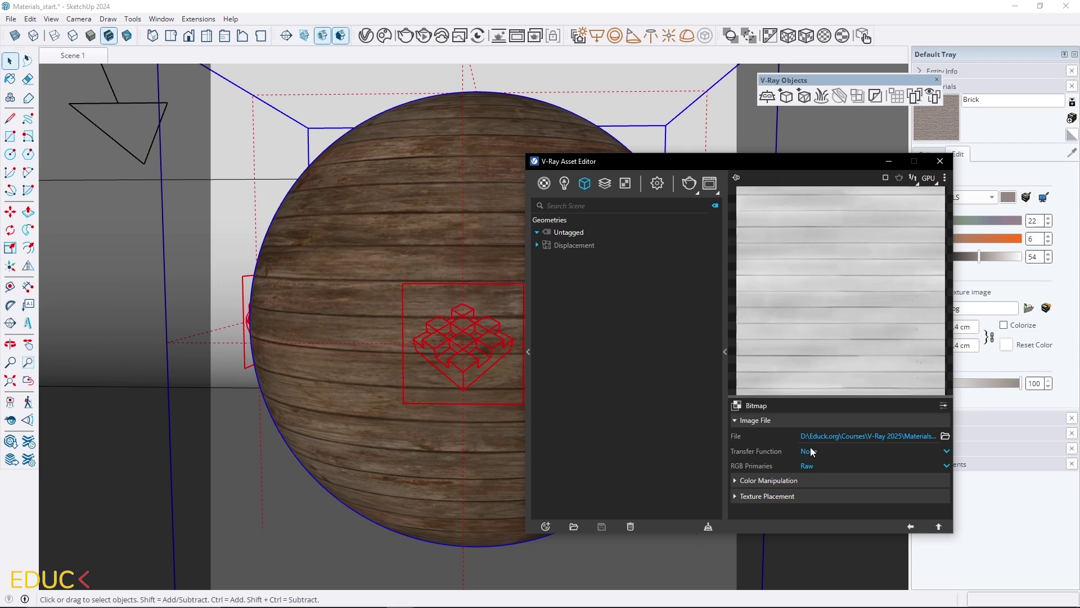
left_click(910, 524)
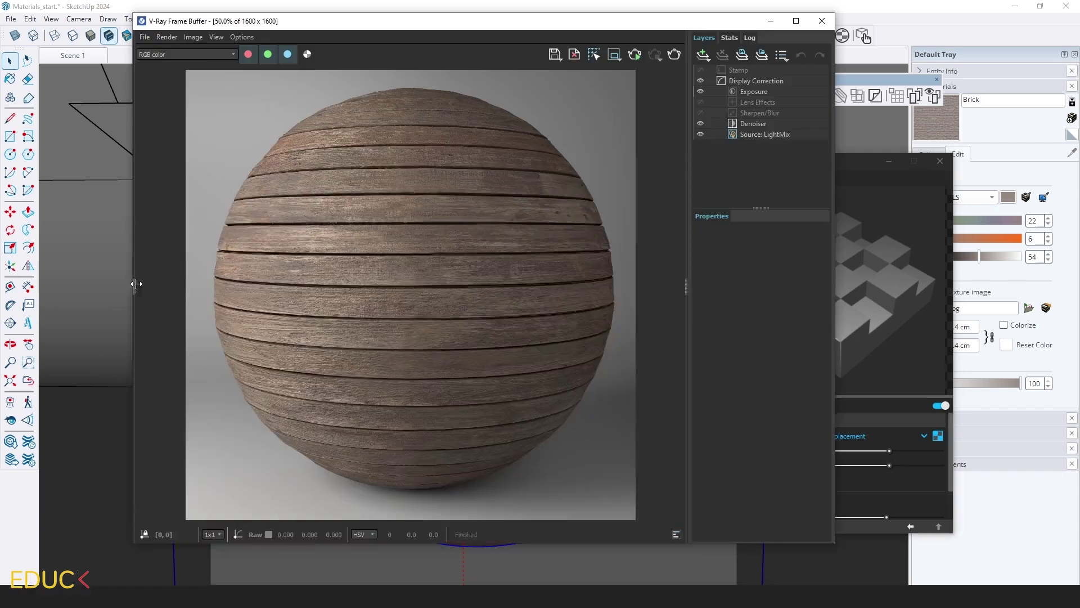
Compare the renders without and with displacement as A and B from the frame buffer history, sweeping the divider across the sphere.
left_click(135, 284)
left_click(169, 57)
left_click(153, 135)
left_click(153, 93)
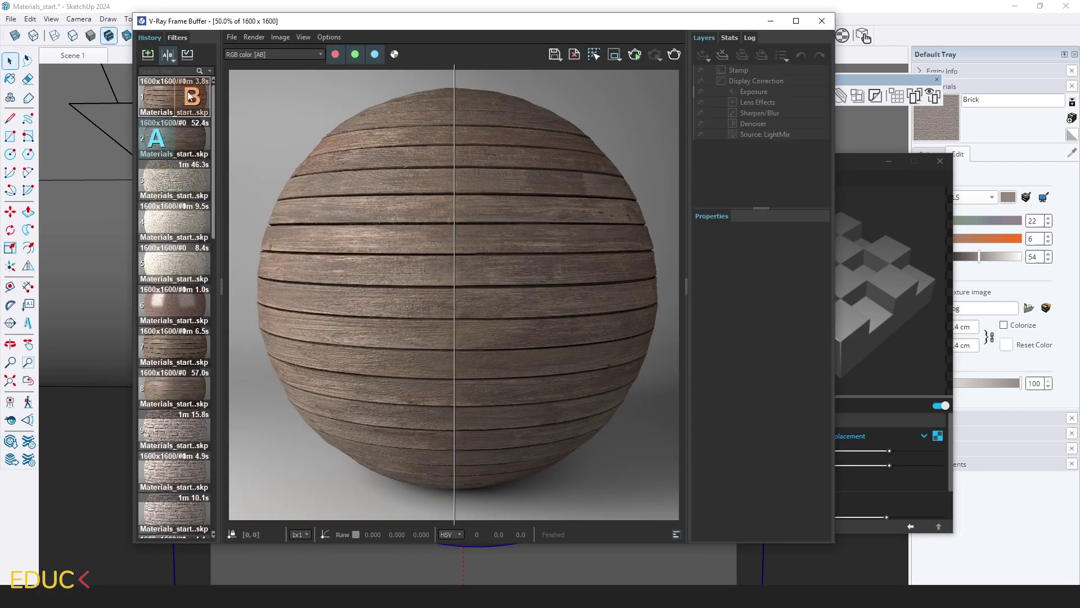
left_click_drag(221, 284, 147, 270)
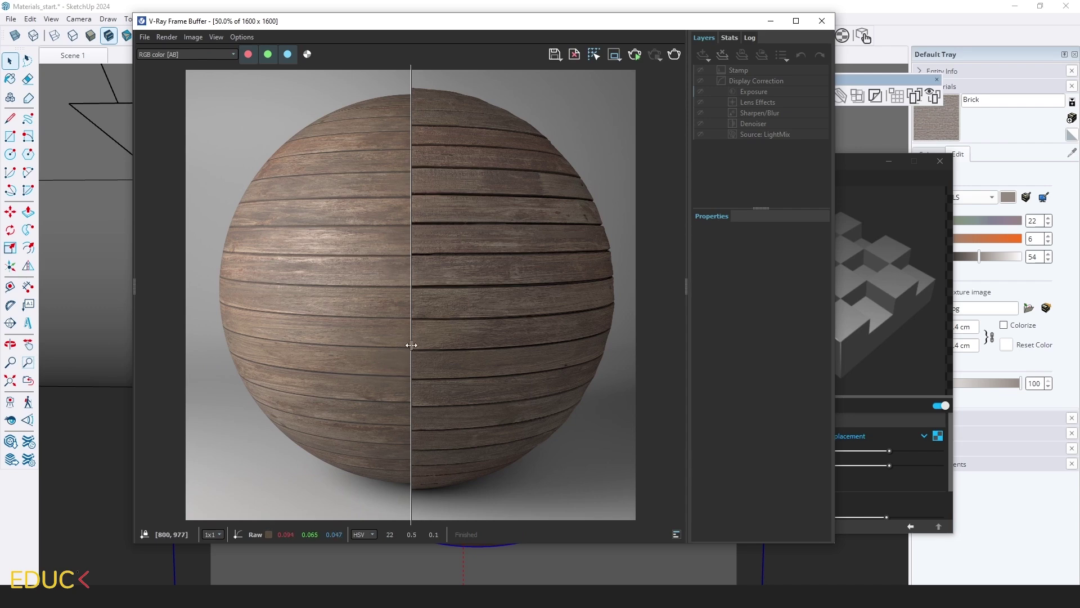
left_click_drag(411, 343, 211, 338)
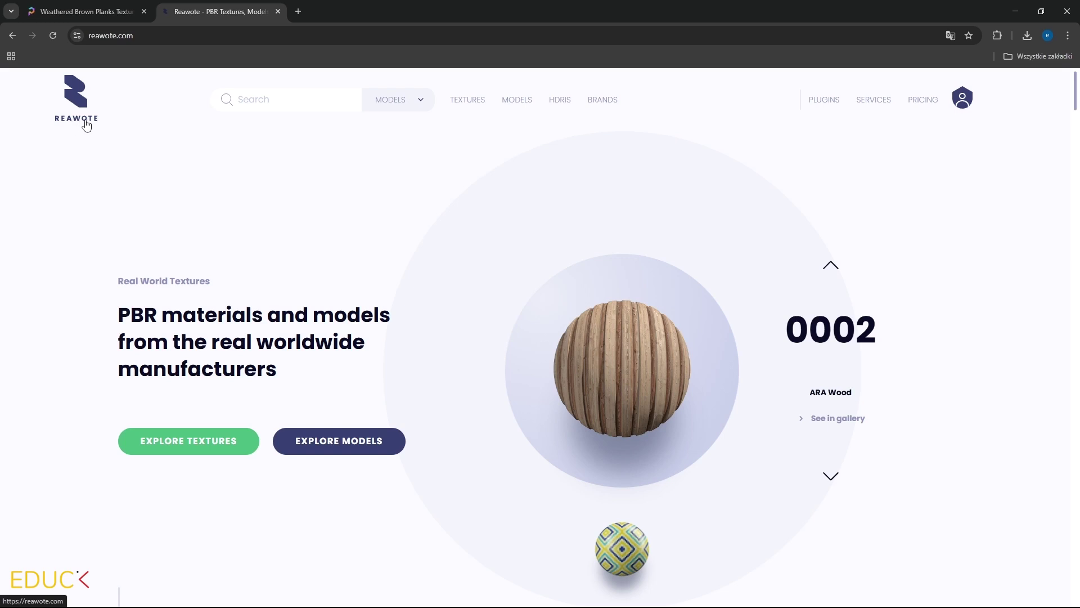
Look over the Reawote site and its pricing plans, and go back to the homepage.
left_click(107, 35)
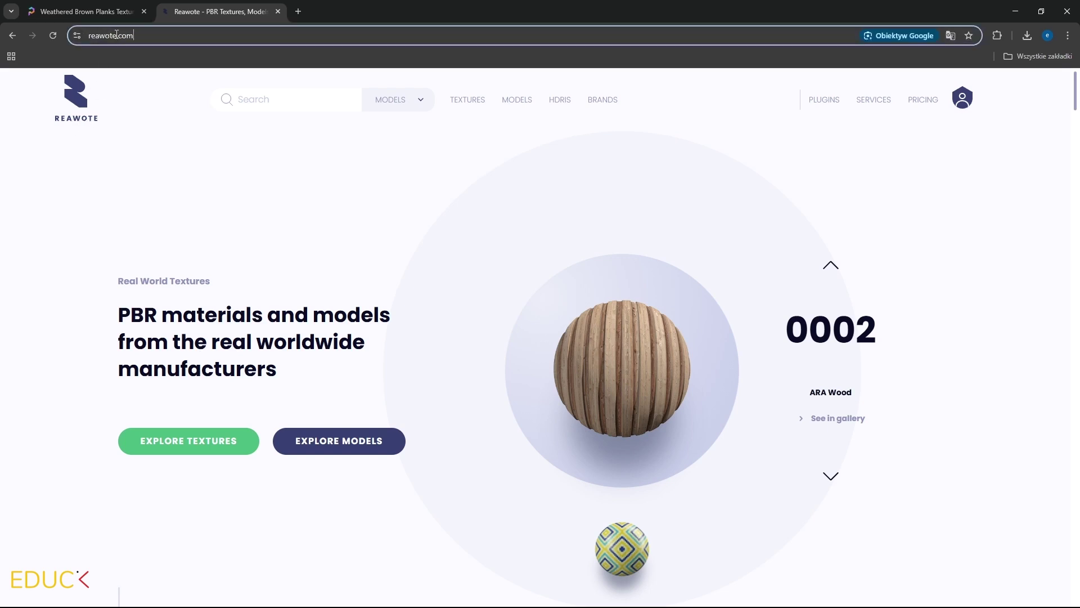
left_click(197, 177)
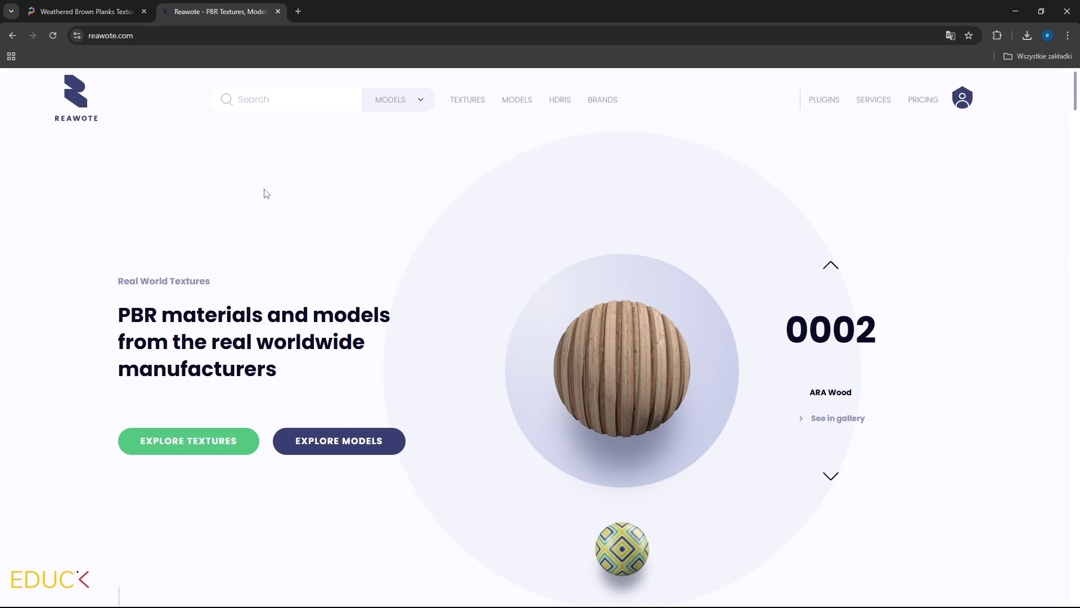
left_click(927, 103)
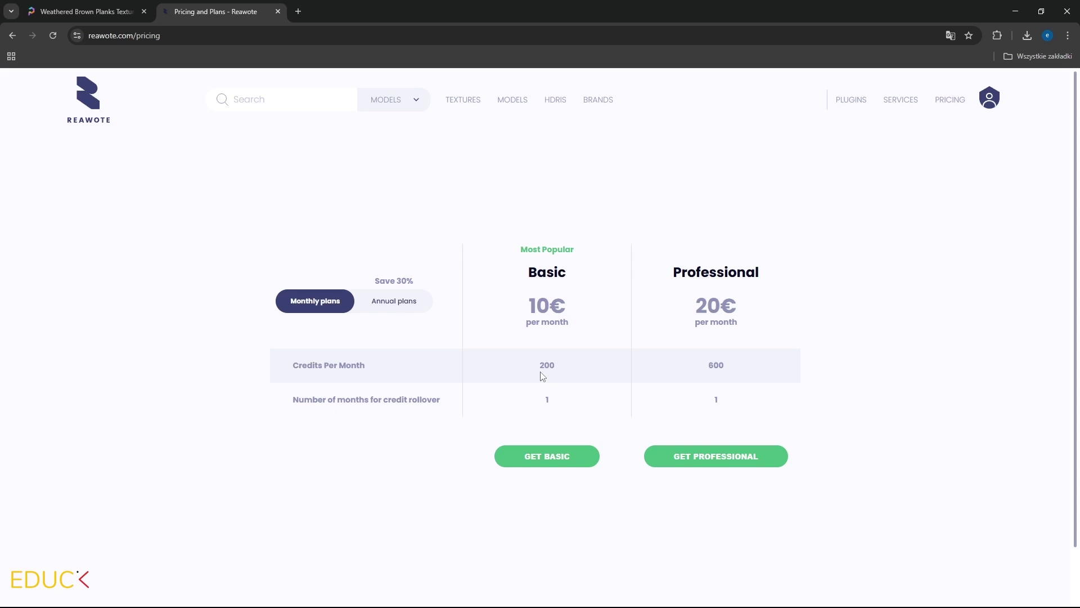
left_click(87, 99)
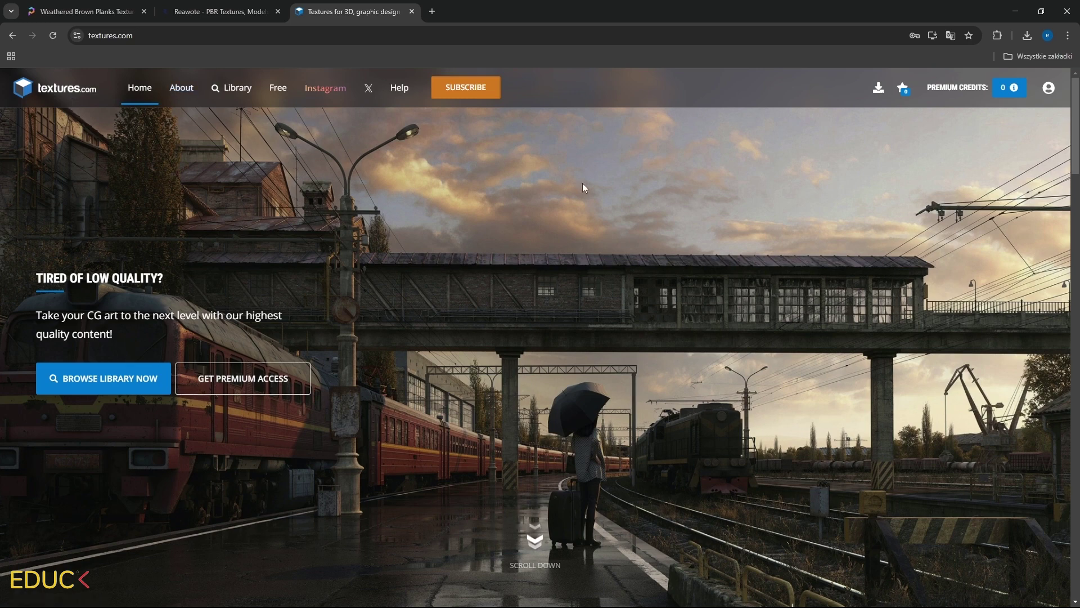
Examine the monthly subscription plans for freelancers on Textures.com.
left_click(465, 93)
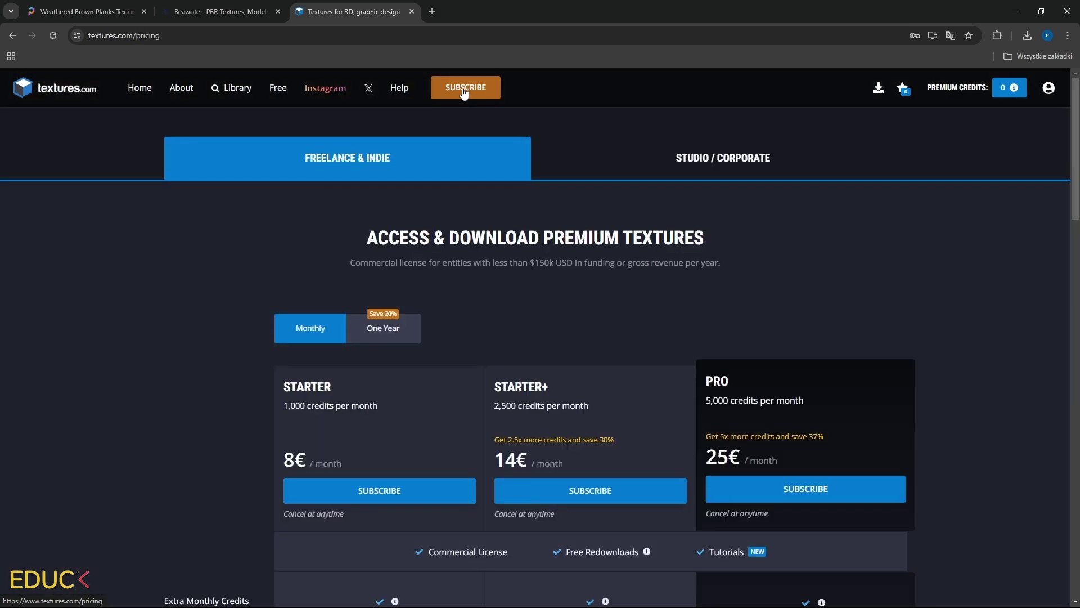
scroll(494, 291, "down", 2)
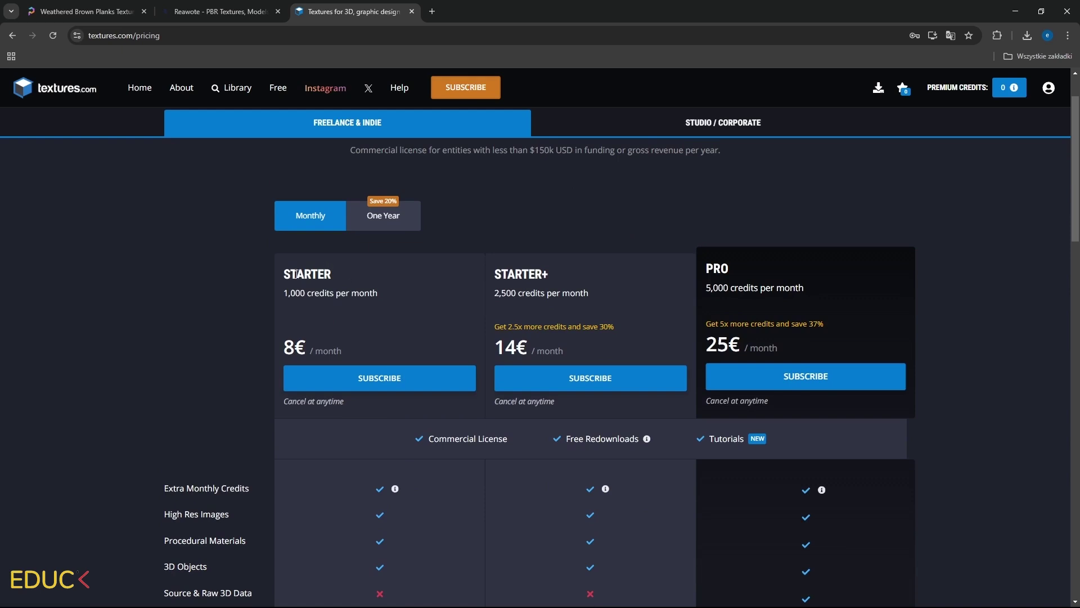
mouse_move(296, 349)
Search the Textures.com library for linoleum and open the Old Linoleum Floor material.
left_click(231, 88)
type("li")
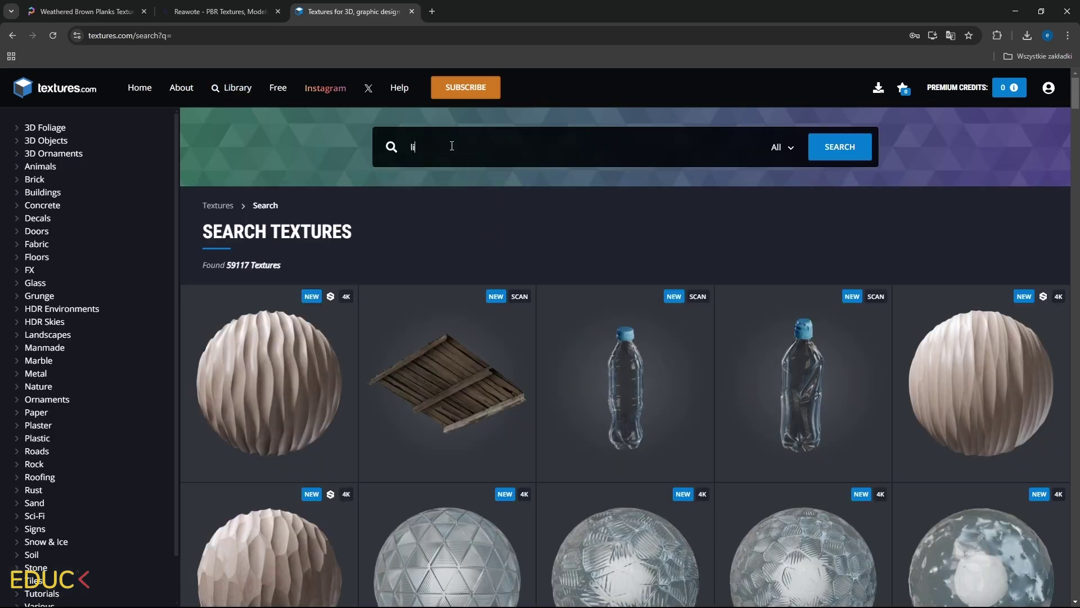
type("noleum")
key("Return")
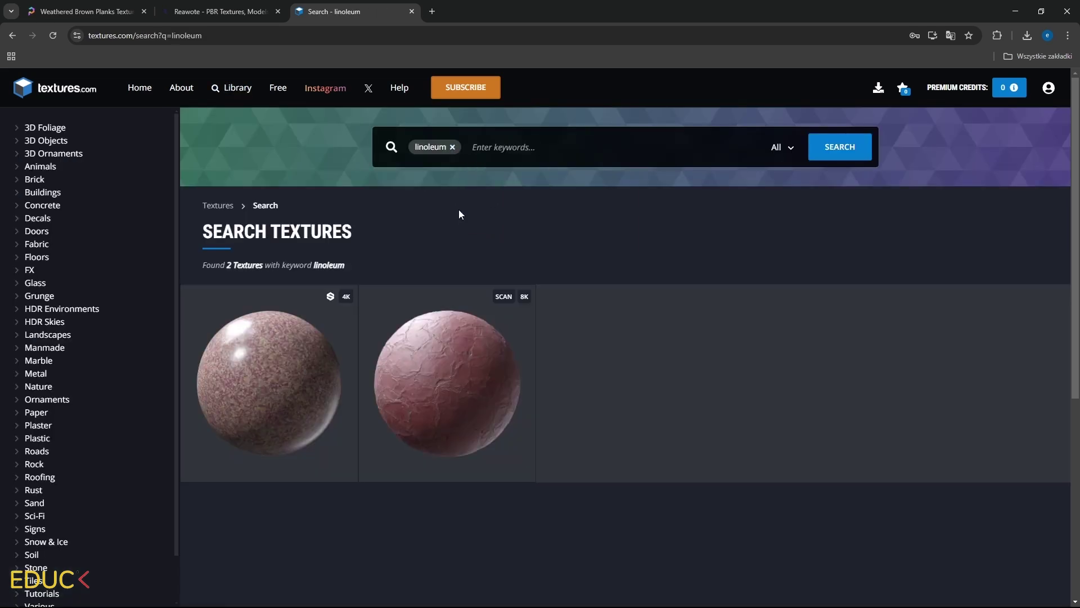
left_click(268, 399)
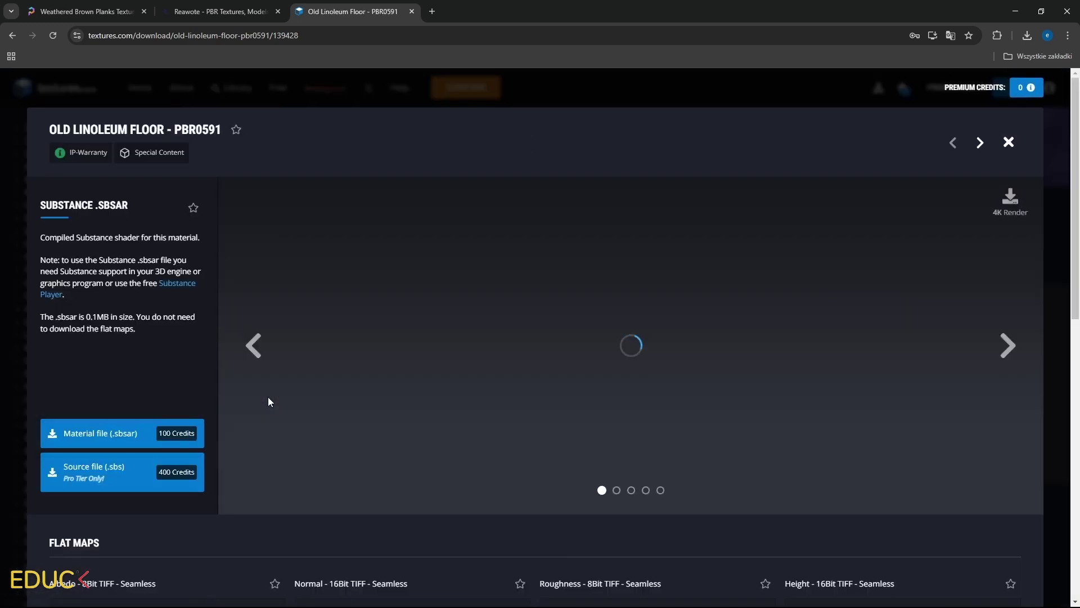
Examine the linoleum's flat maps: albedo, normal, roughness, height and ambient occlusion, with their download sizes.
scroll(354, 294, "down", 6)
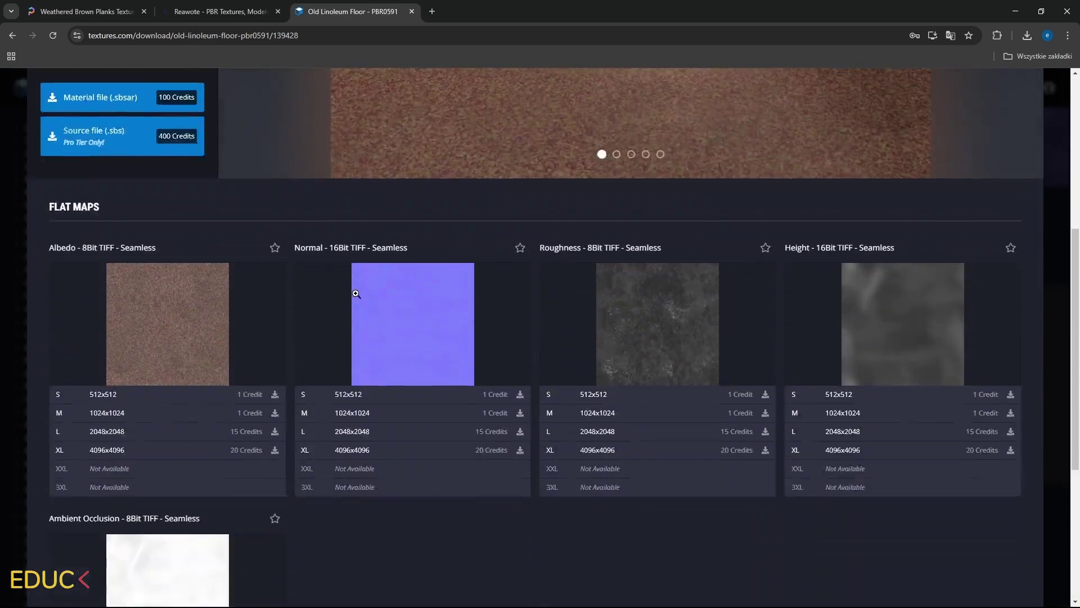
scroll(357, 294, "down", 2)
scroll(362, 294, "up", 2)
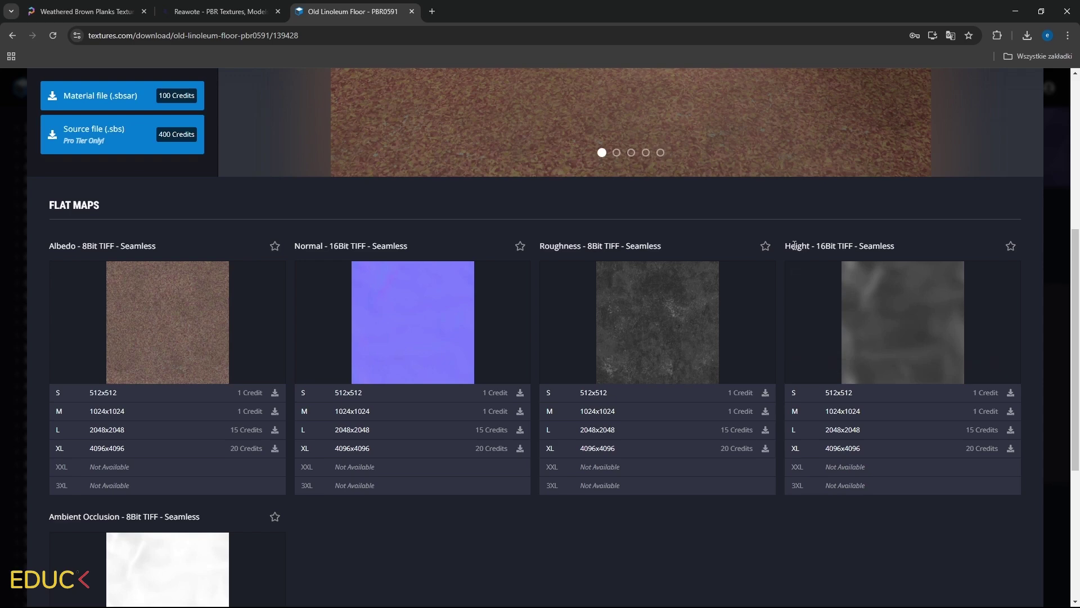
scroll(235, 300, "down", 2)
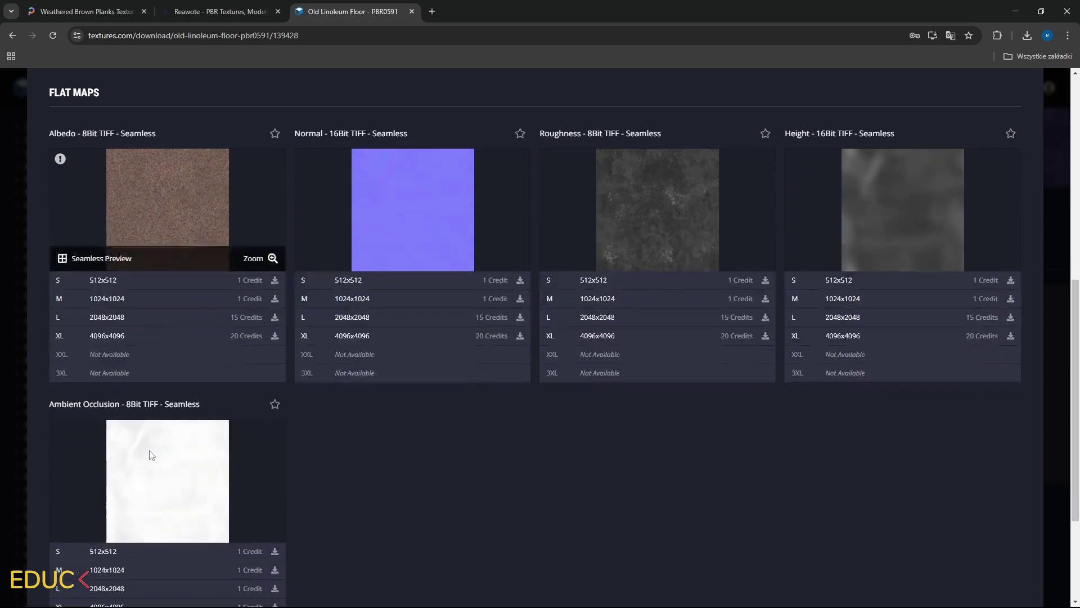
scroll(137, 471, "up", 1)
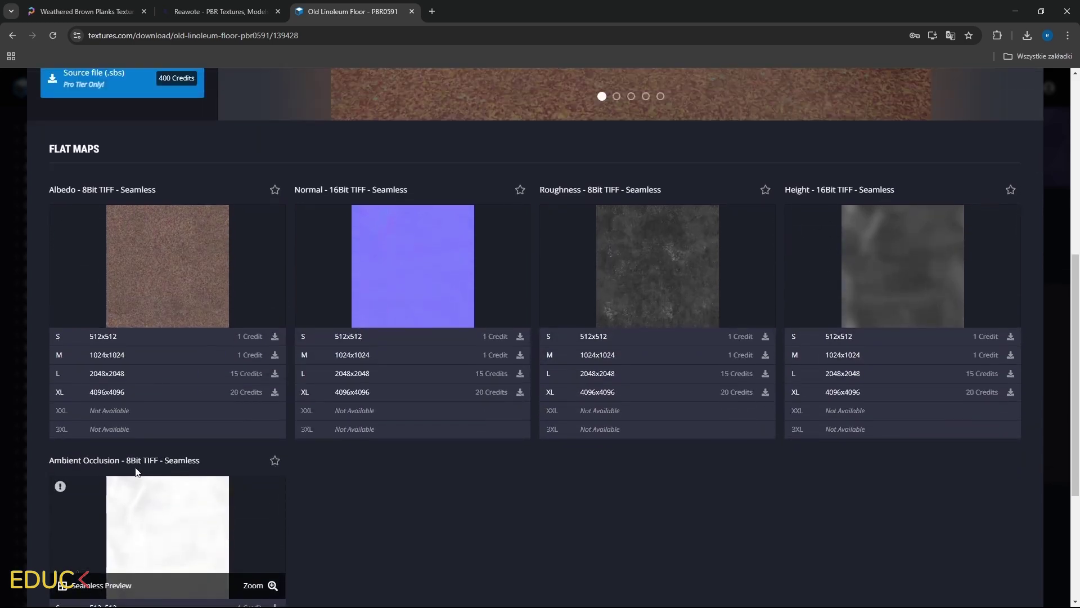
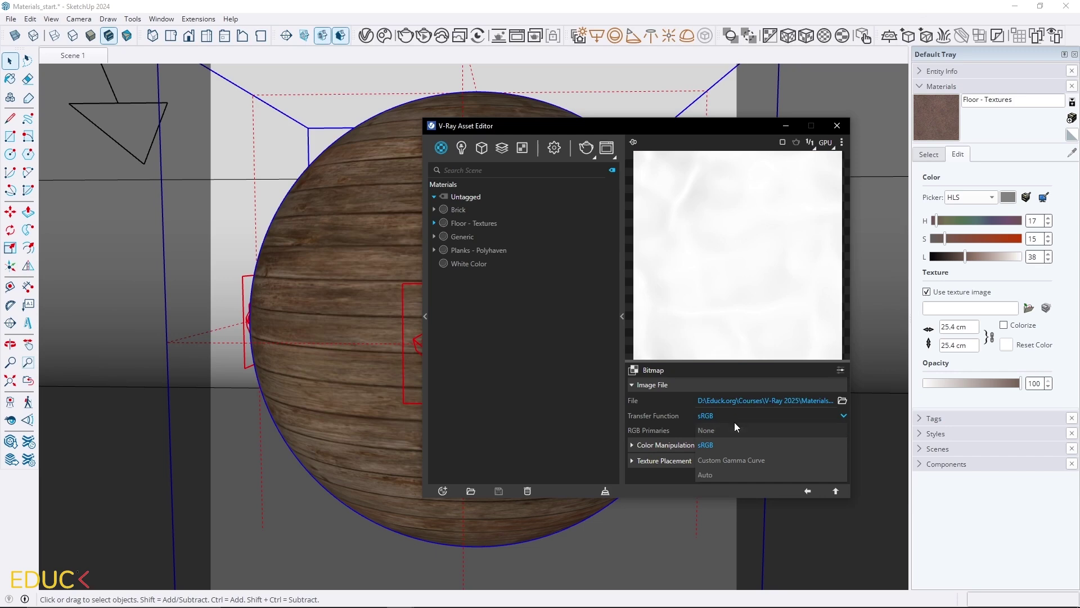
Set the ambient occlusion bitmap's Transfer Function to None and return to the Floor - Textures material parameters.
left_click(734, 426)
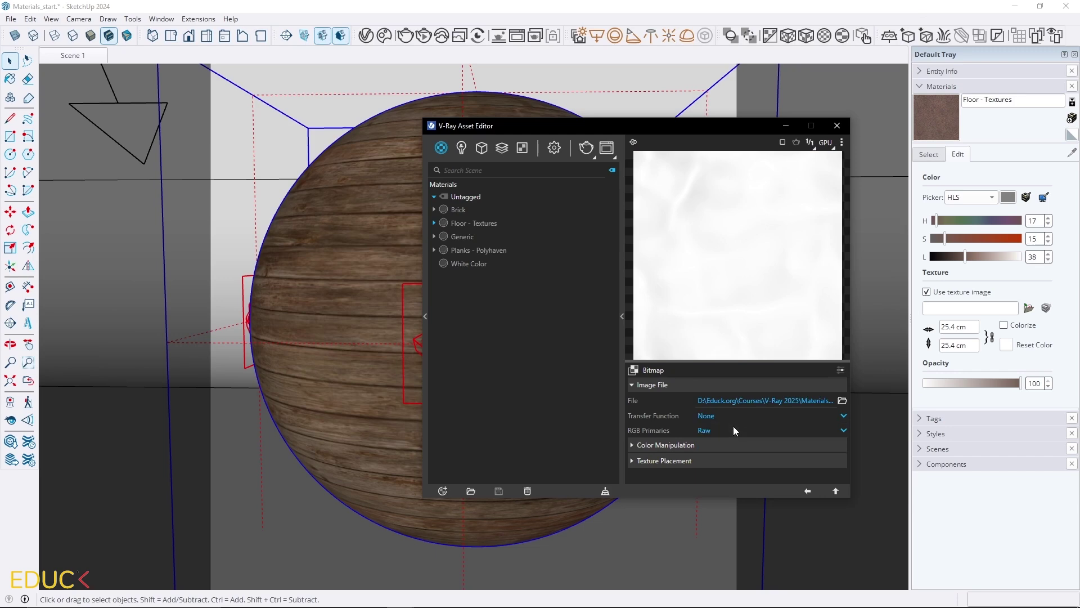
left_click(808, 490)
left_click(809, 492)
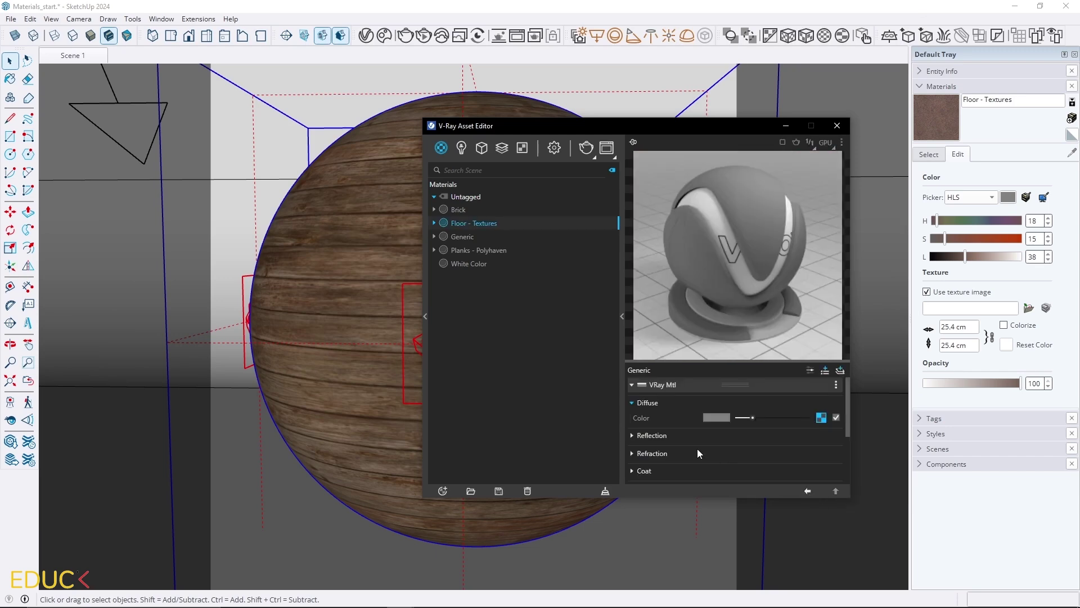
Check the downloaded linoleum maps and set the floor material's reflection Surface Control to Use Roughness.
left_click(677, 433)
scroll(665, 414, "down", 2)
scroll(665, 414, "up", 2)
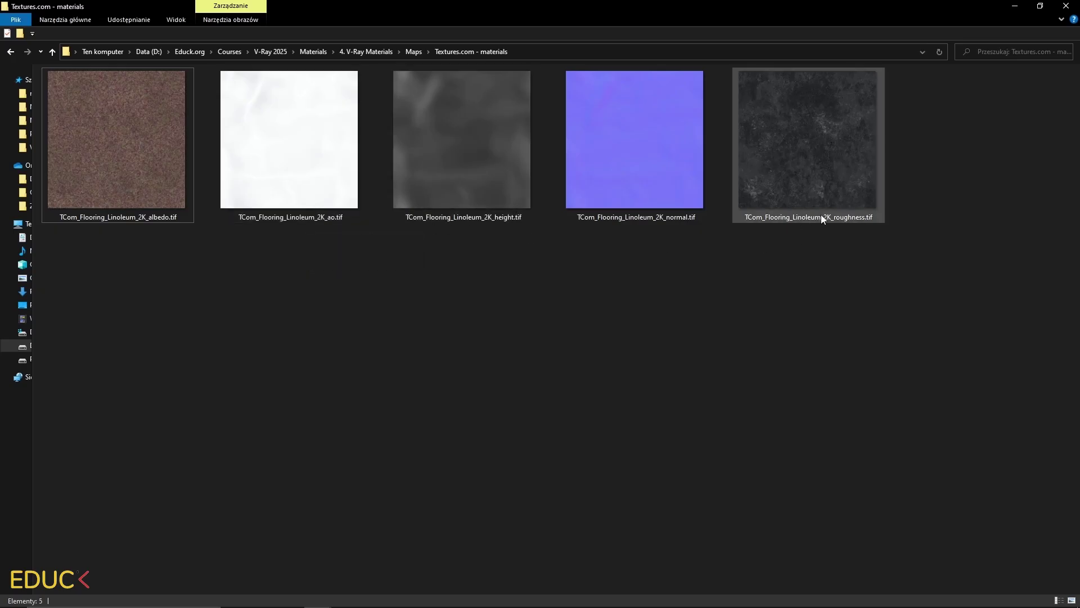
left_click(1014, 6)
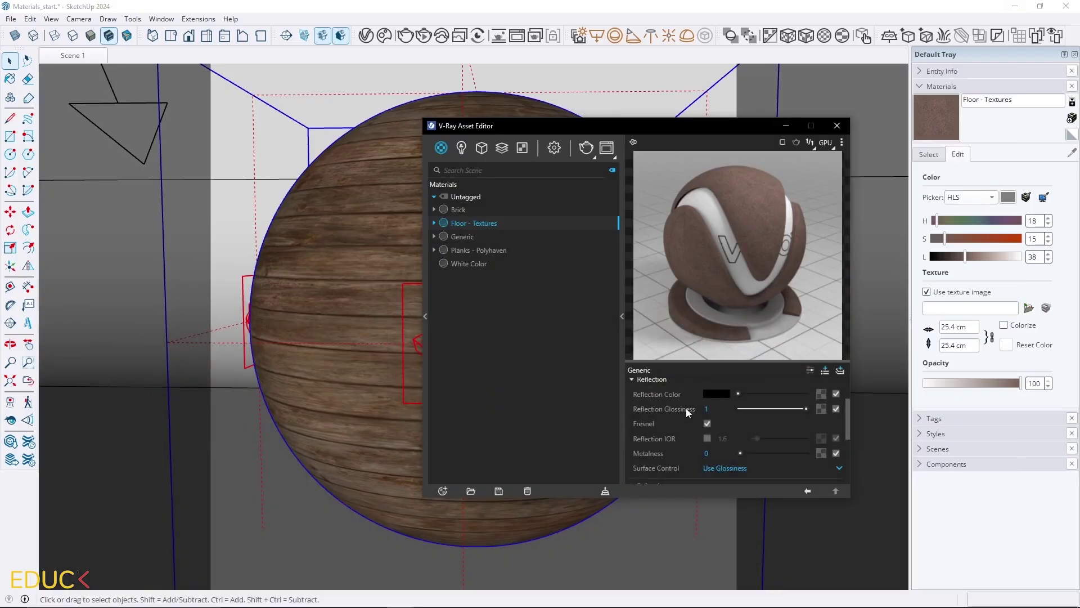
left_click(728, 472)
left_click(728, 450)
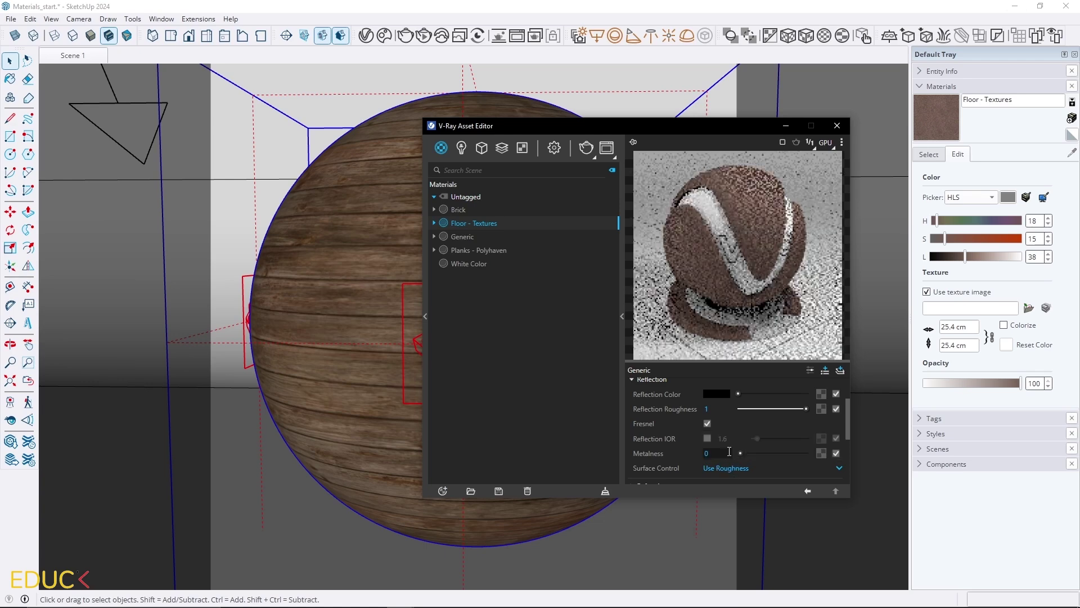
Load TCom_Flooring_Linoleum_2K_roughness.tif as the Reflection Roughness bitmap and return to the material parameters.
left_click(831, 410)
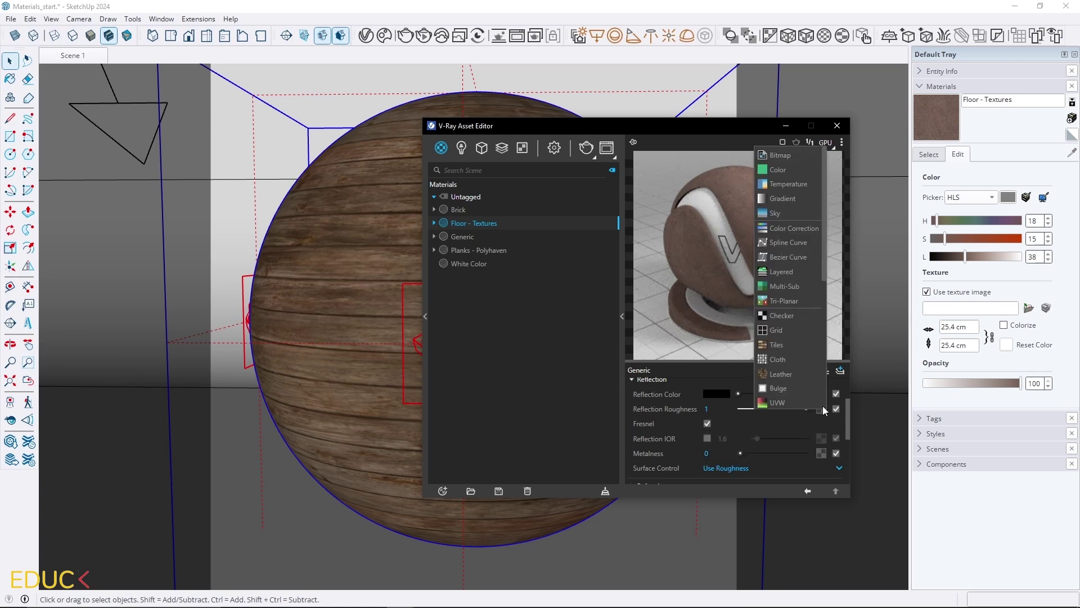
left_click(786, 153)
double_click(380, 275)
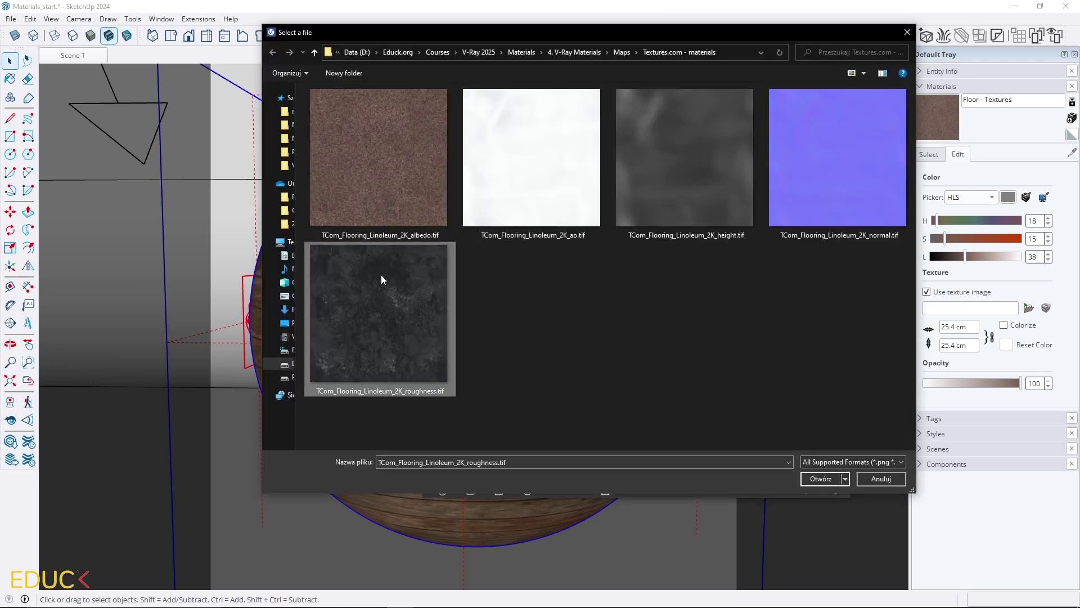
left_click(808, 491)
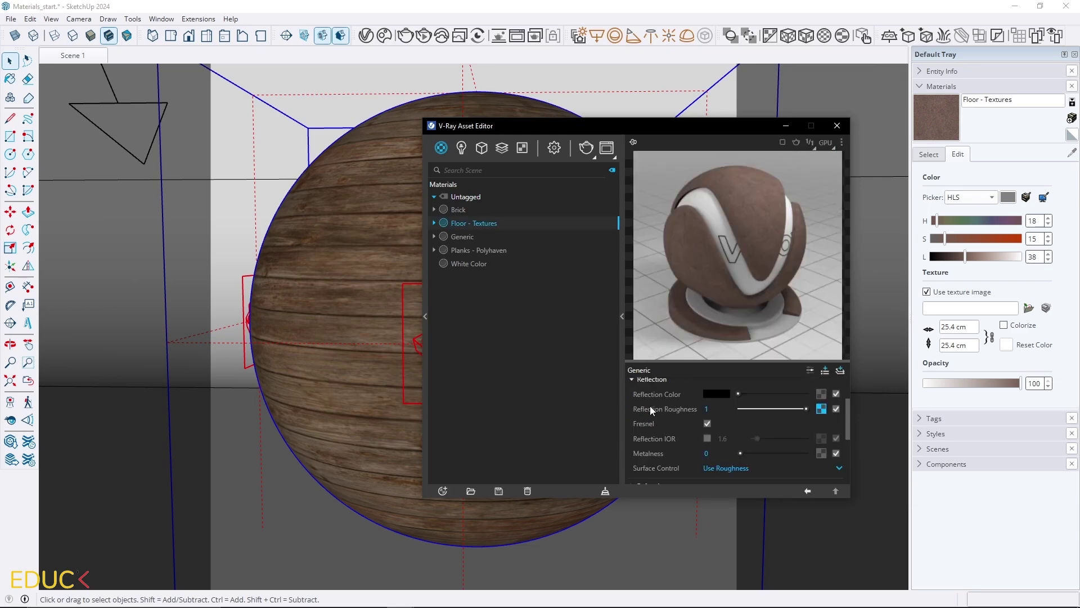
Switch the material preview to the floor scene and raise the Reflection Color to a light grey.
left_click(842, 144)
left_click(785, 184)
left_click_drag(750, 393, 838, 393)
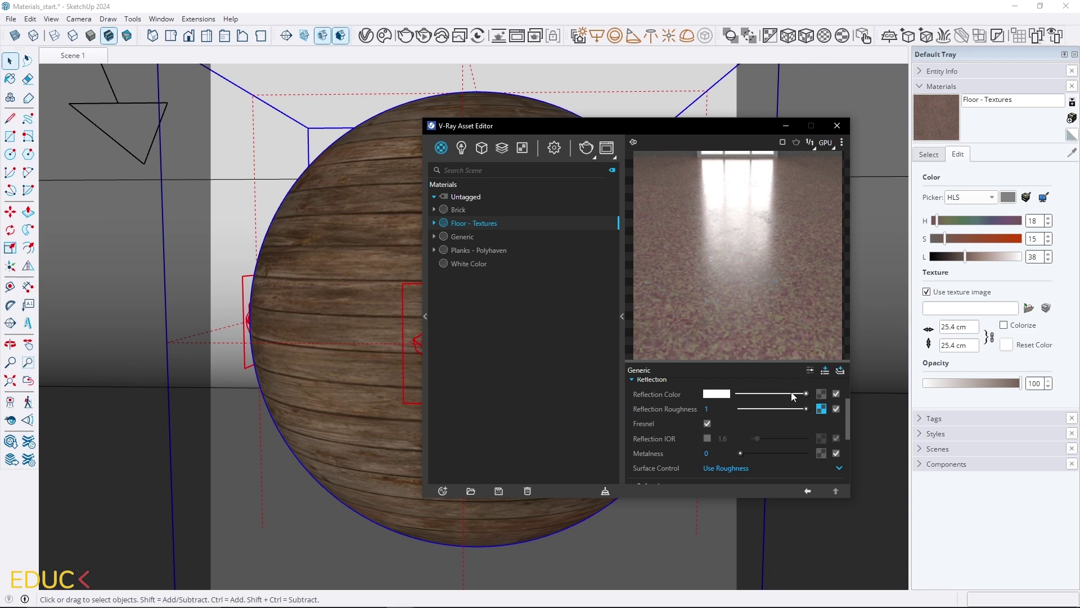
left_click(792, 393)
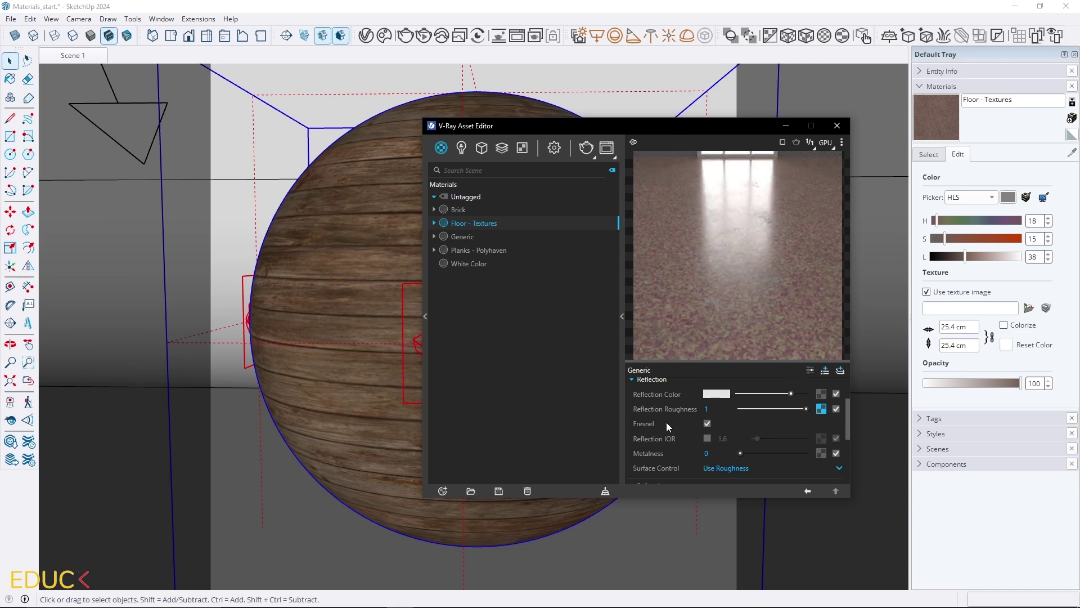
Set the floor material's Bump mode to Normal Map.
scroll(666, 422, "down", 5)
left_click(669, 448)
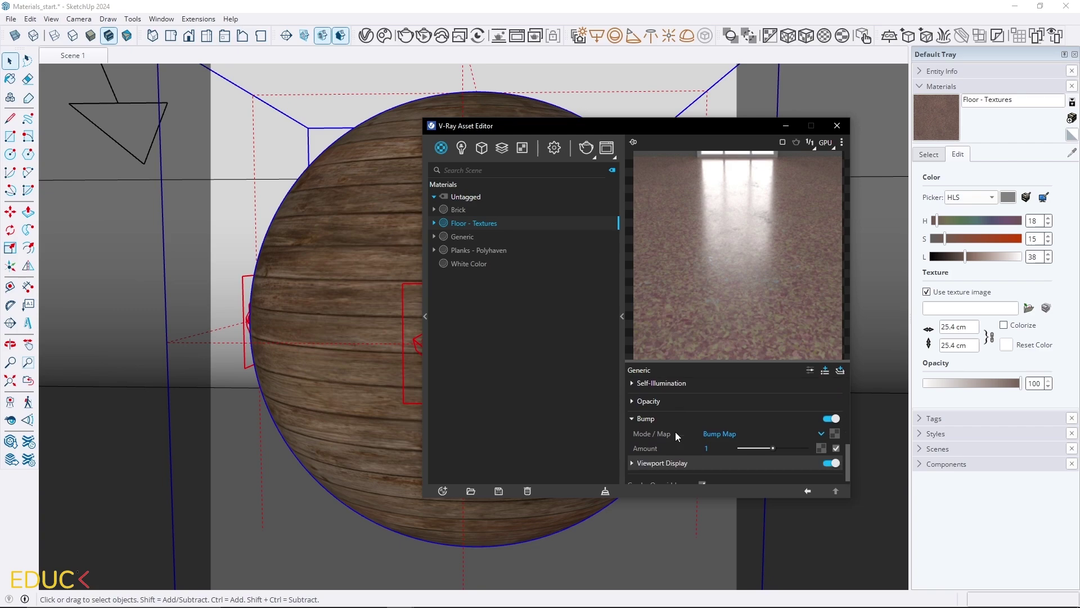
left_click(735, 429)
left_click(747, 452)
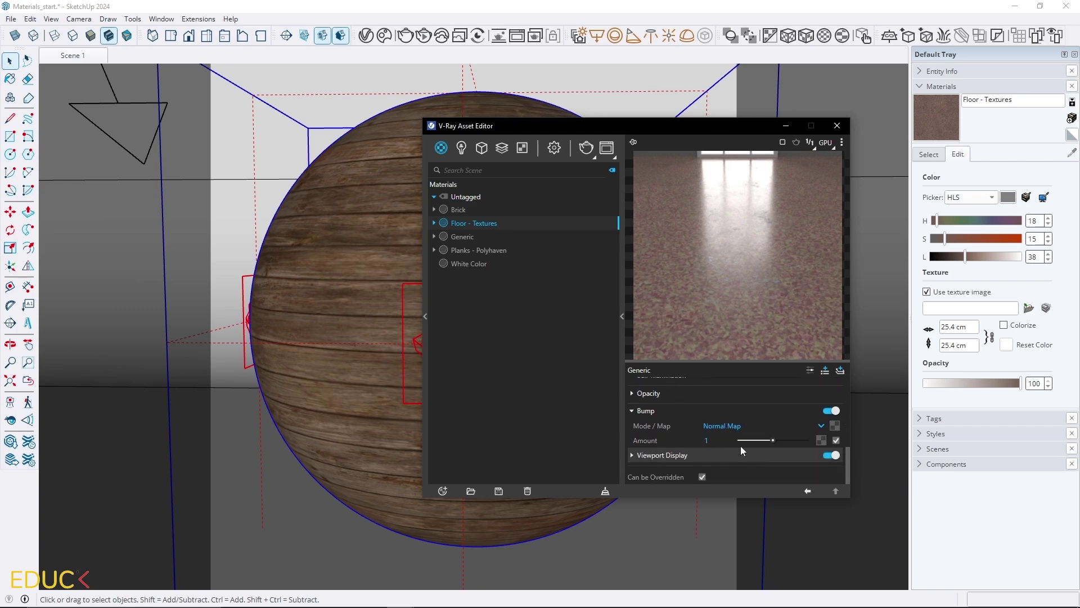
Load TCom_Flooring_Linoleum_2K_normal.tif as the normal map's bitmap and reduce the bump Amount to 0.11.
left_click(837, 425)
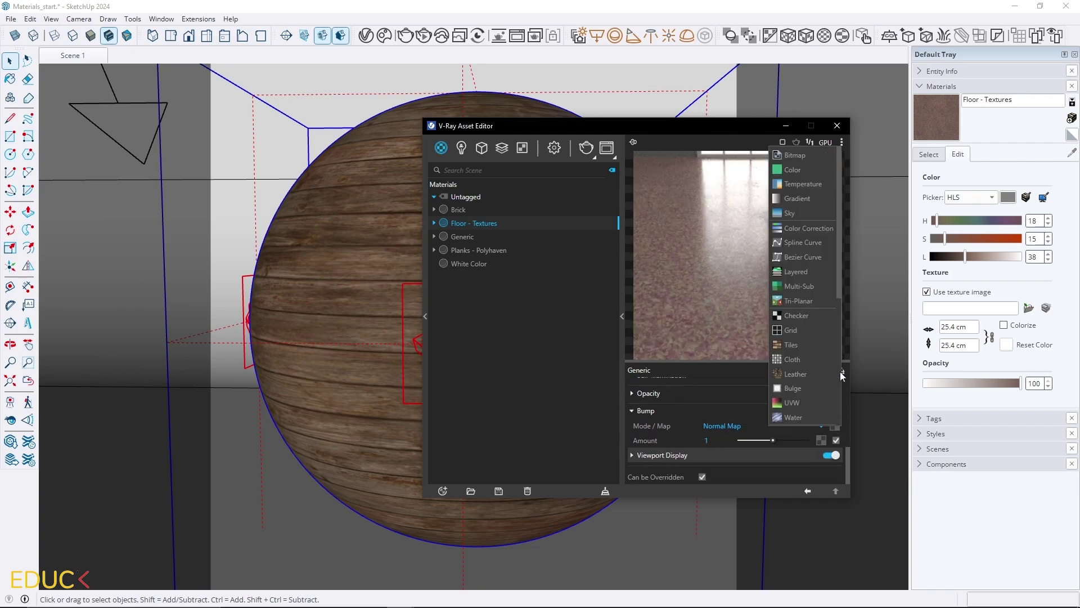
left_click(796, 154)
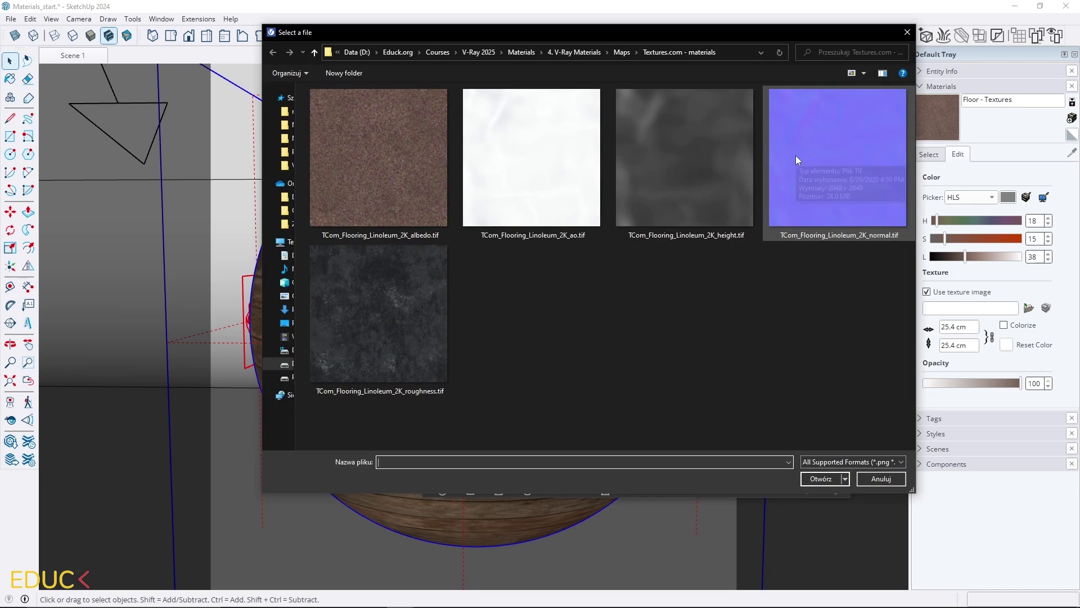
double_click(795, 155)
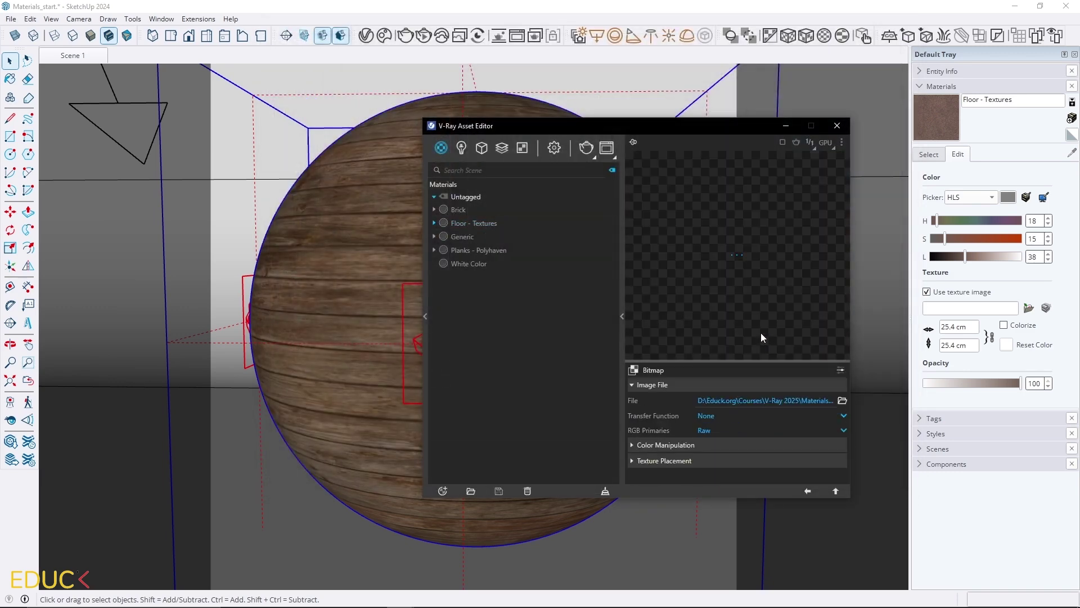
left_click(808, 491)
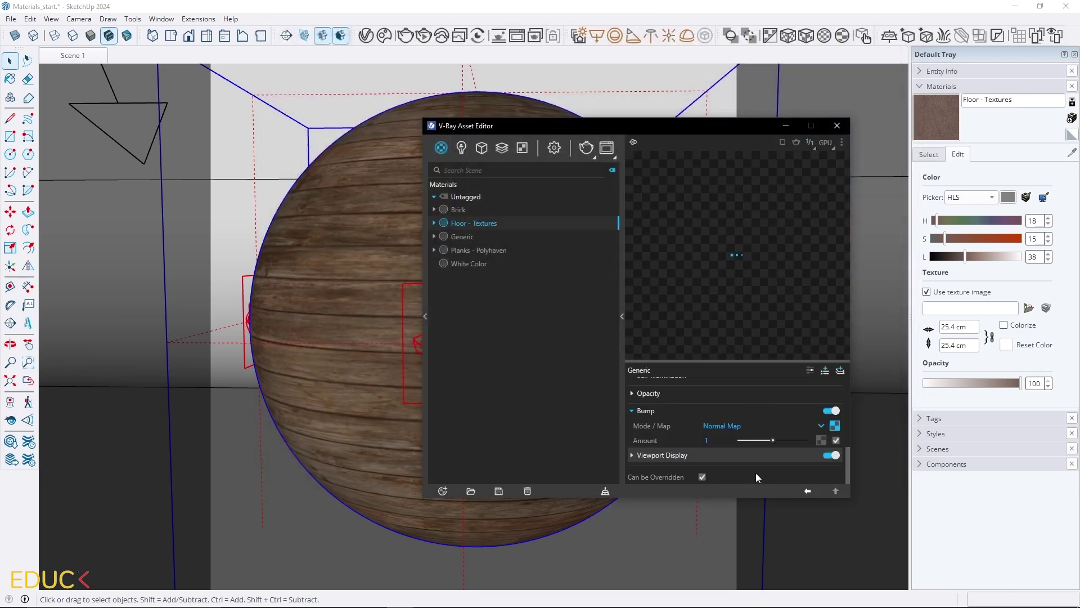
left_click(748, 441)
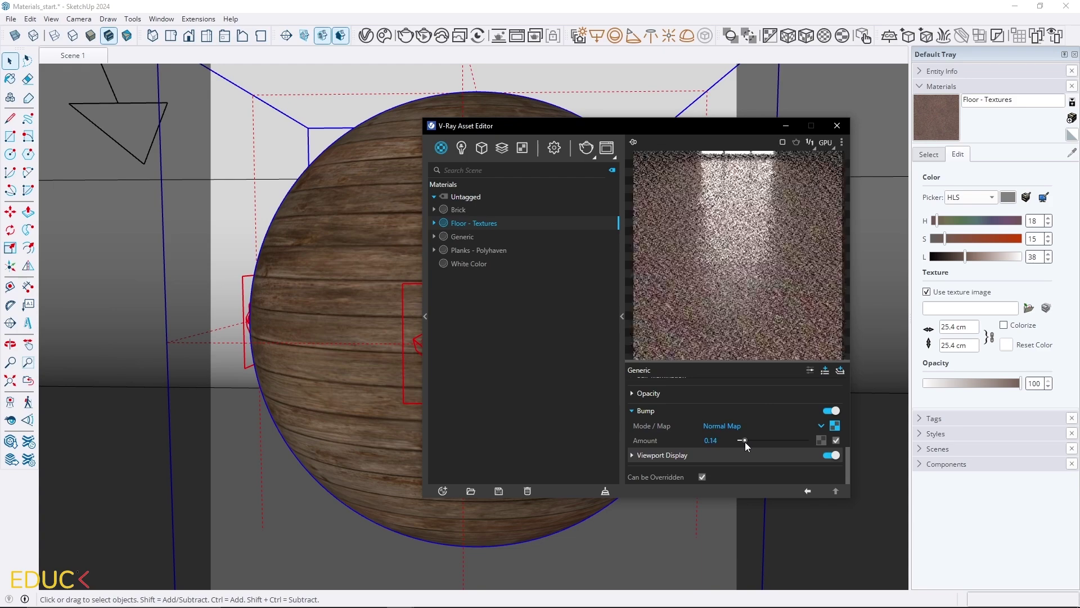
left_click(743, 440)
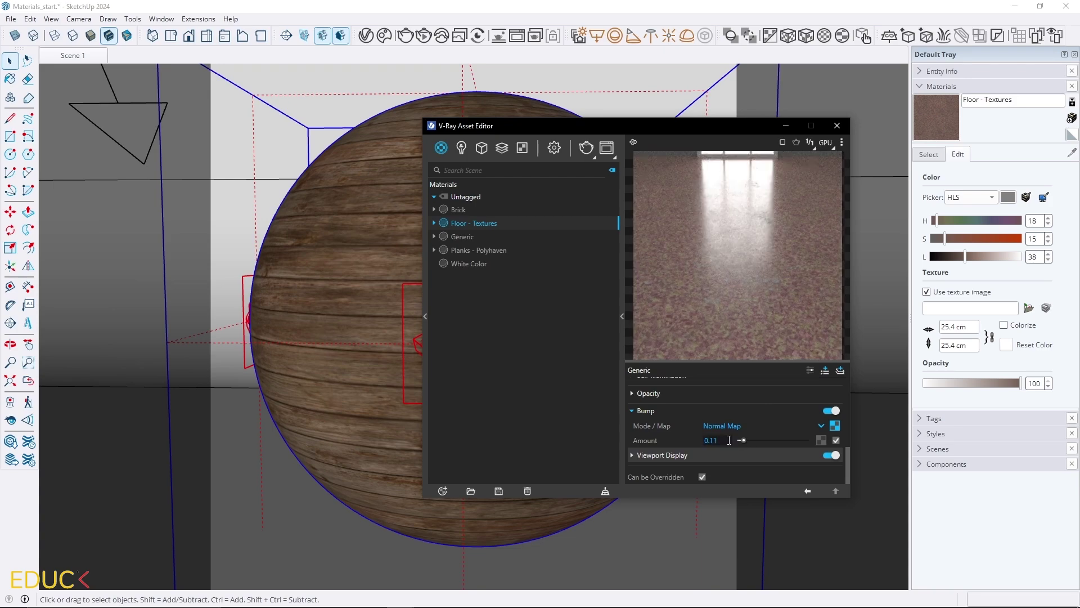
Apply the Floor - Textures material to the objects using Planks - Polyhaven and set its texture size to 20.4 cm.
left_click(469, 250)
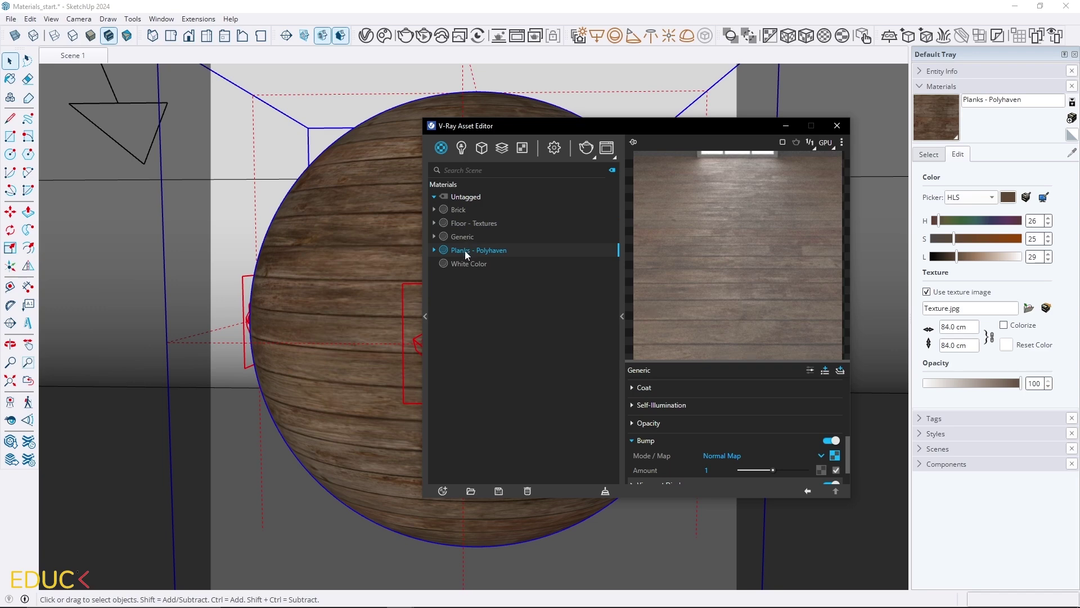
right_click(464, 251)
left_click(484, 266)
left_click(471, 224)
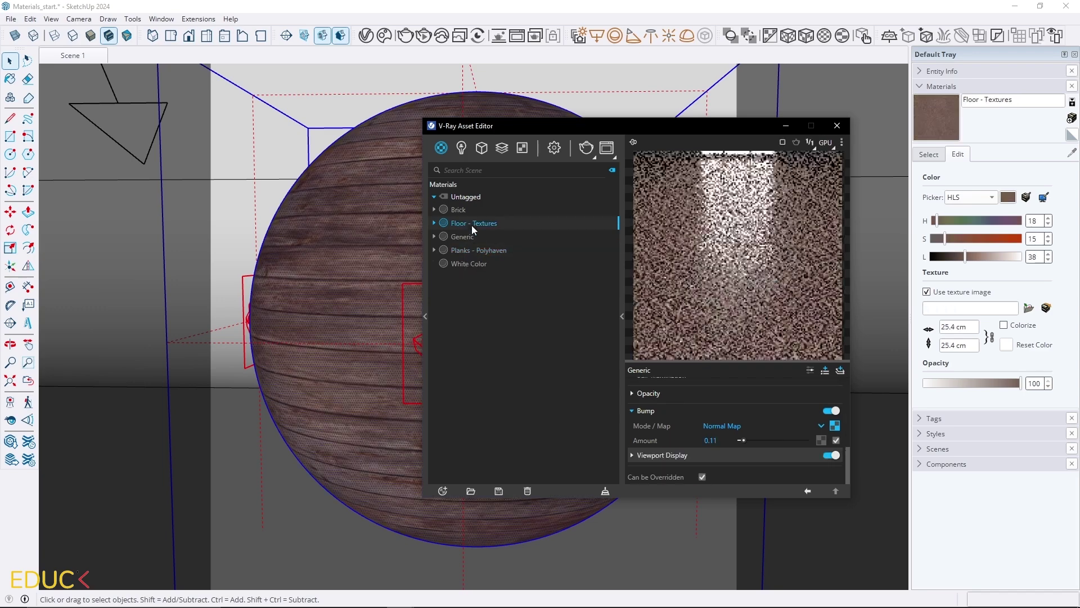
right_click(470, 224)
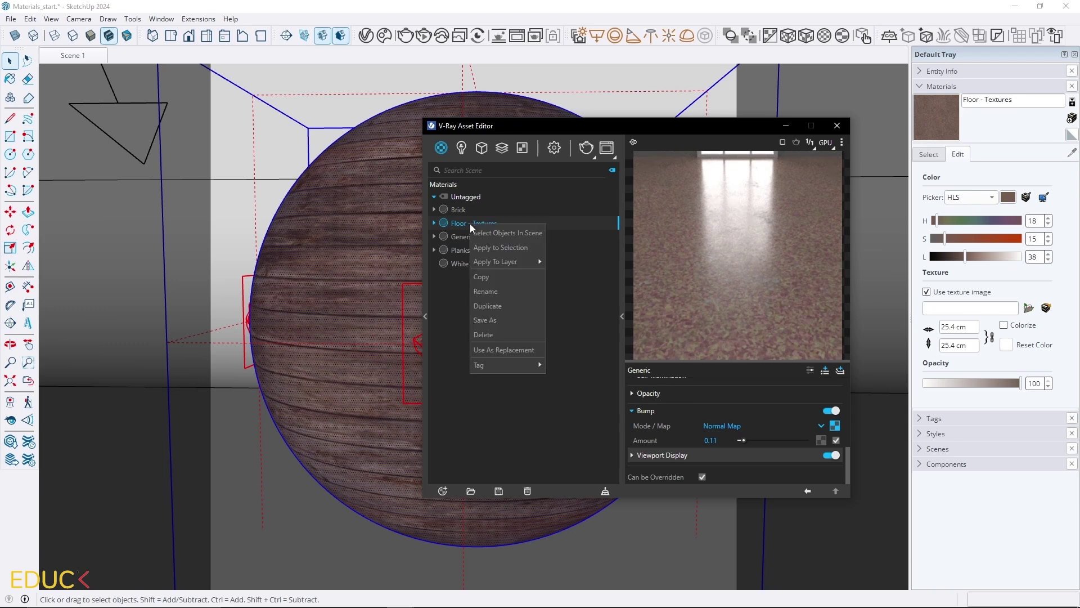
left_click(489, 248)
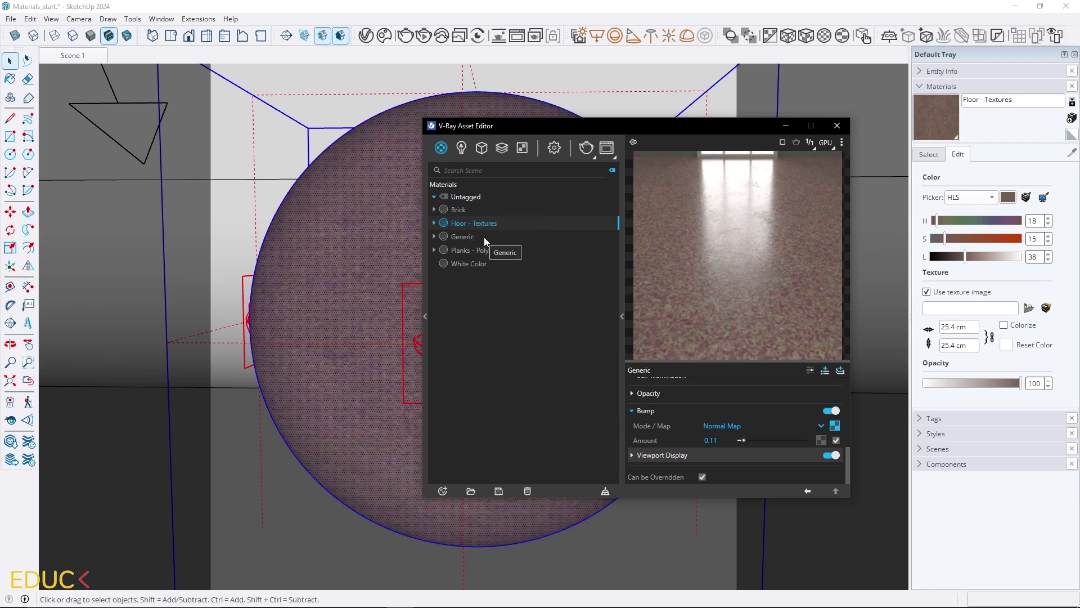
left_click(954, 327)
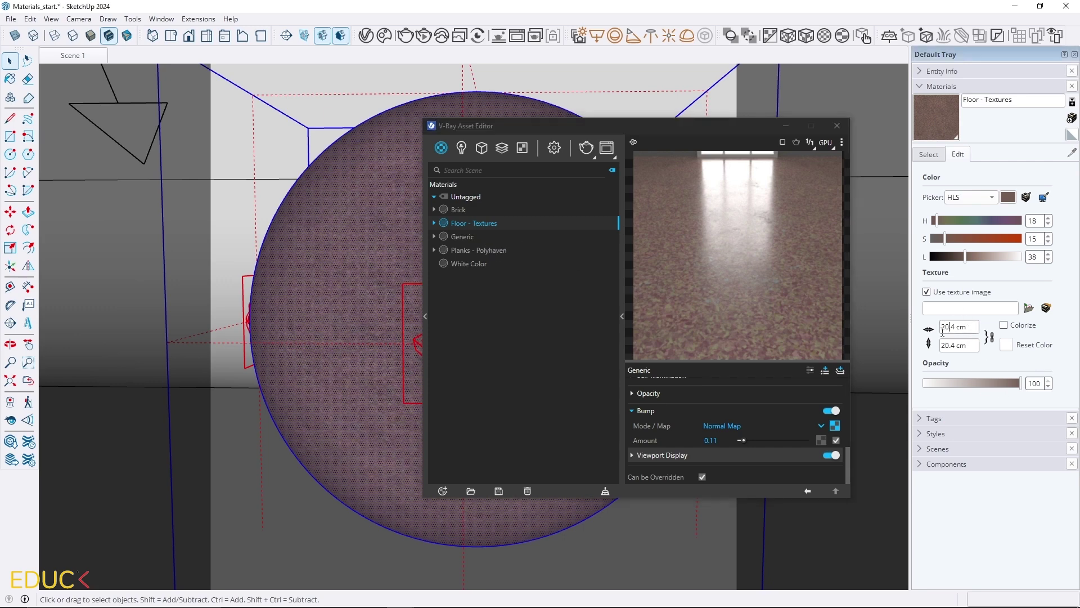
Delete the Displacement geometry from the V-Ray assets.
left_click(469, 242)
left_click_drag(499, 128, 534, 116)
left_click(518, 136)
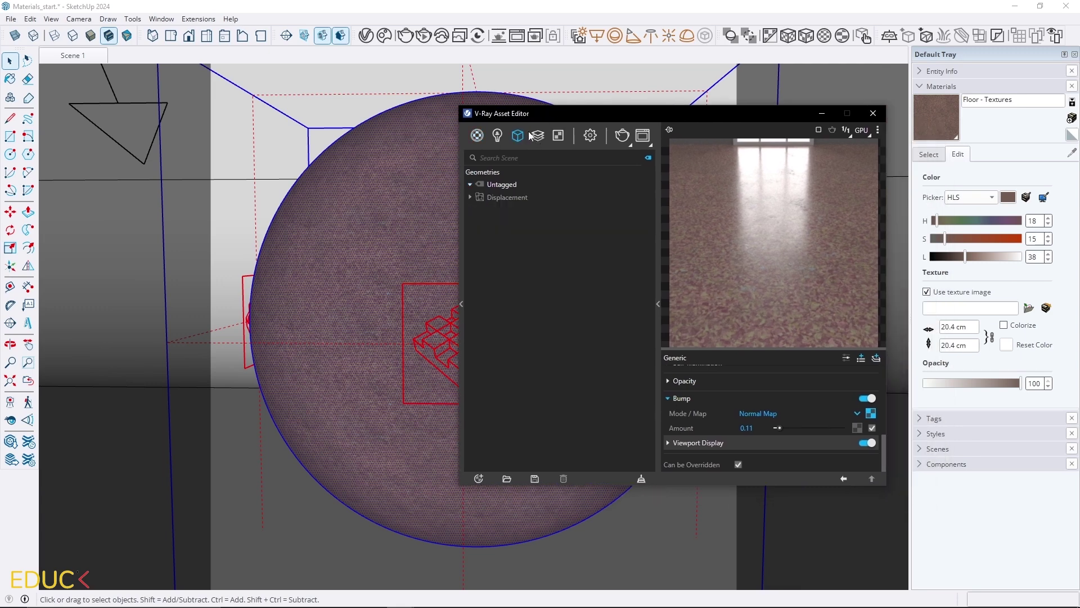
left_click(511, 197)
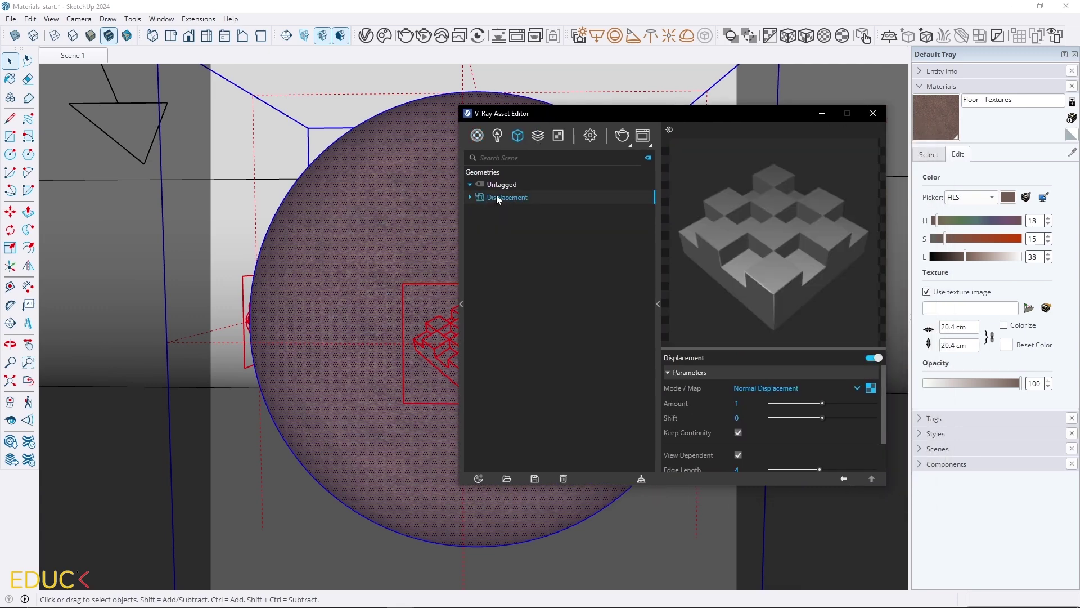
right_click(498, 196)
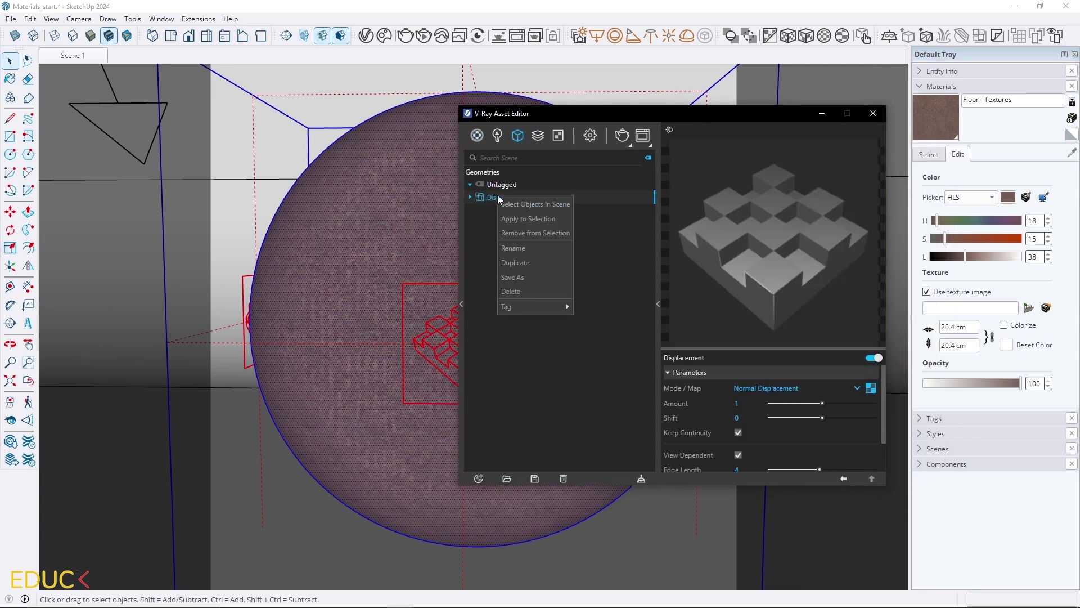
left_click(523, 290)
left_click(569, 311)
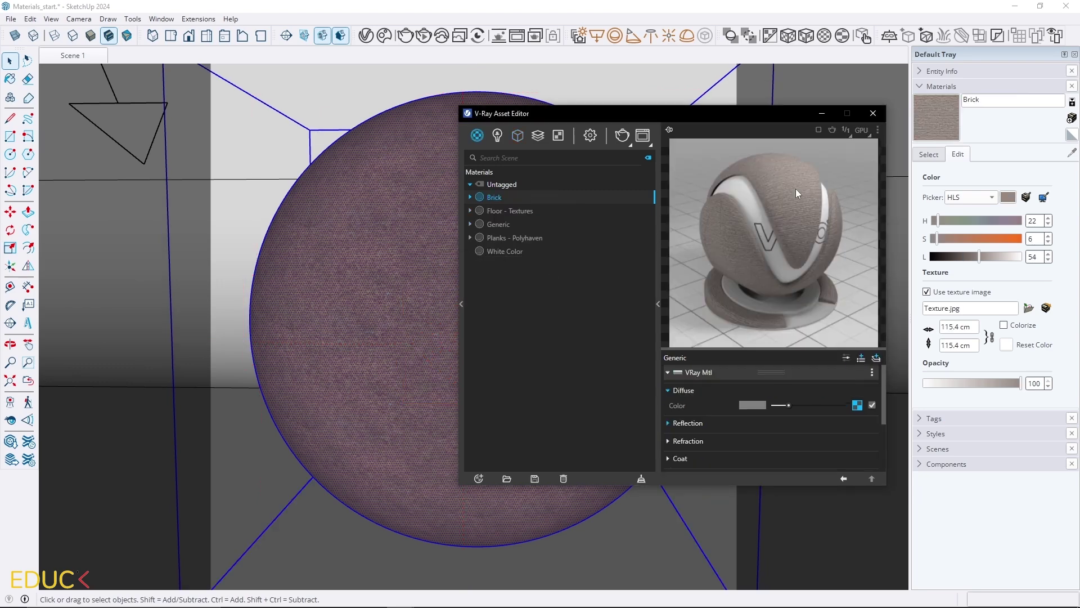
Clear the selection, render the sphere with the linoleum floor material and inspect the result up close.
left_click(666, 144)
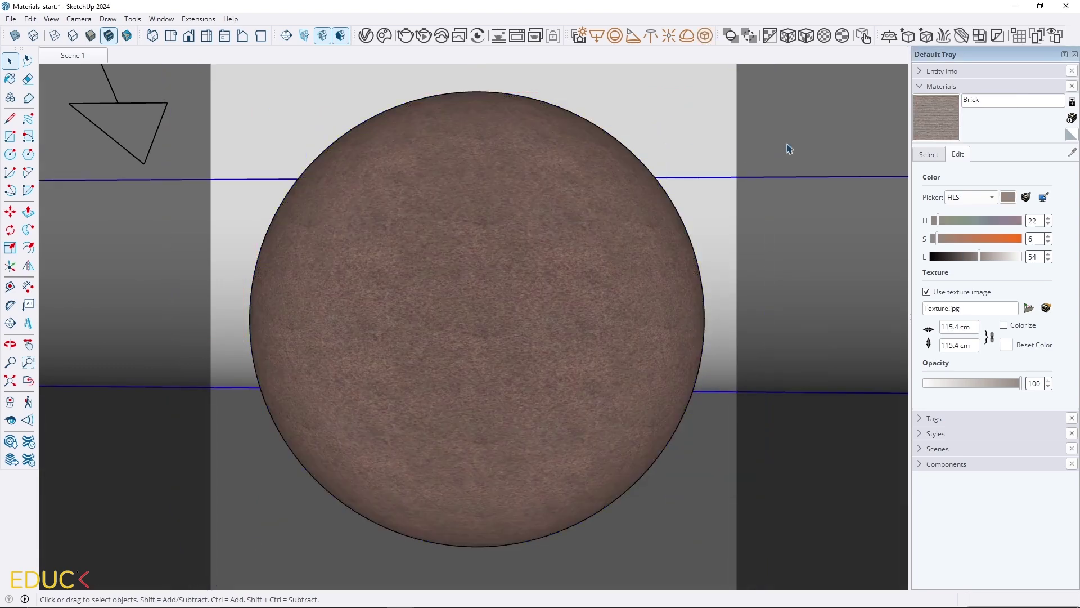
left_click(406, 36)
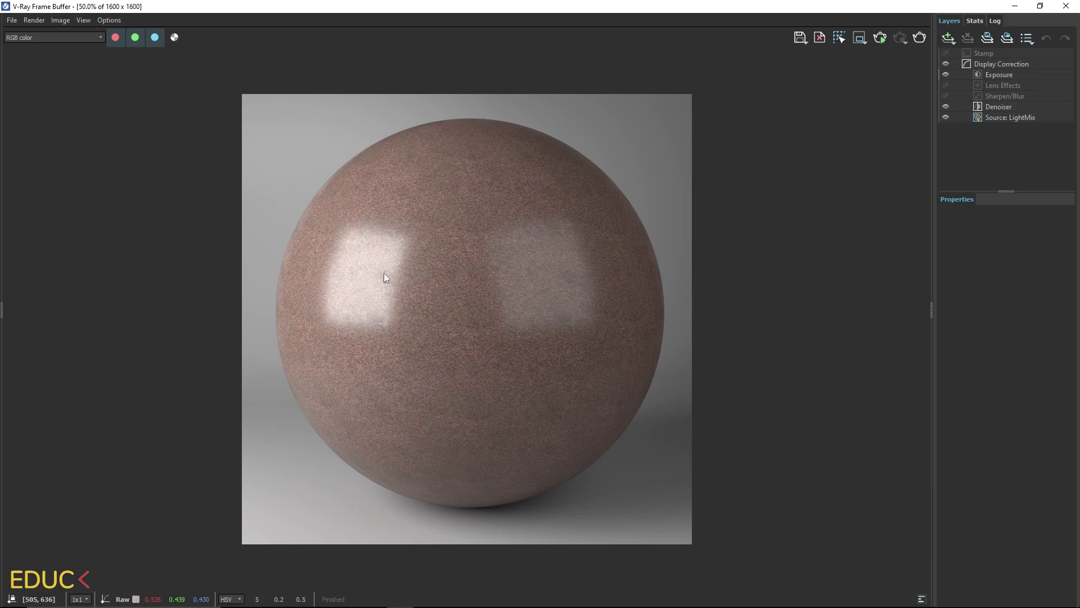
scroll(384, 272, "up", 3)
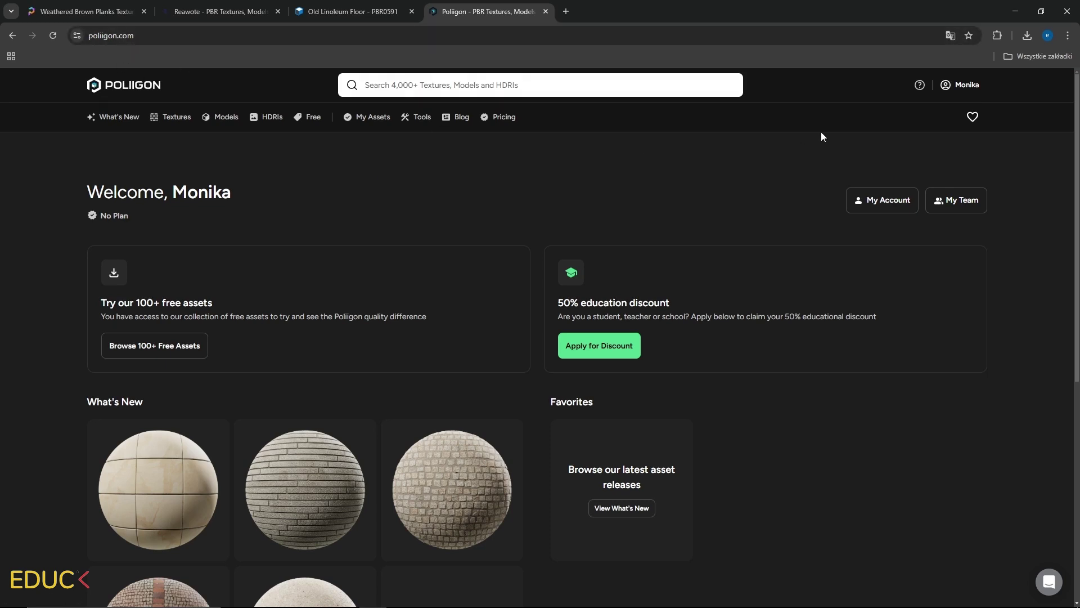
On the Poliigon website in the browser, browse the free assets and open the Bubbly Rows Boucle Fabric Texture.
left_click(960, 85)
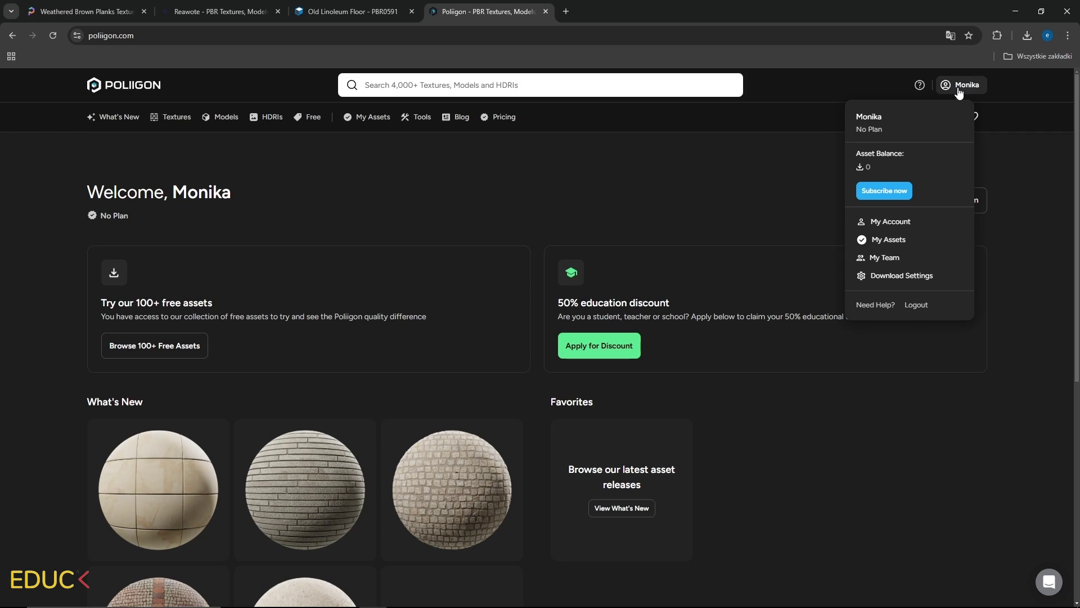
left_click(305, 173)
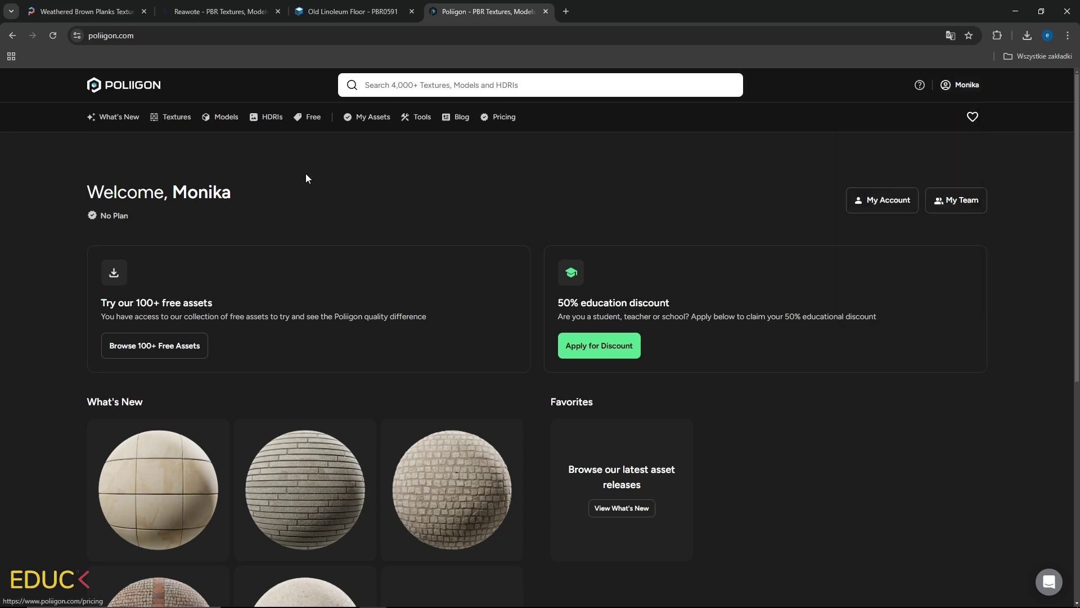
left_click(313, 119)
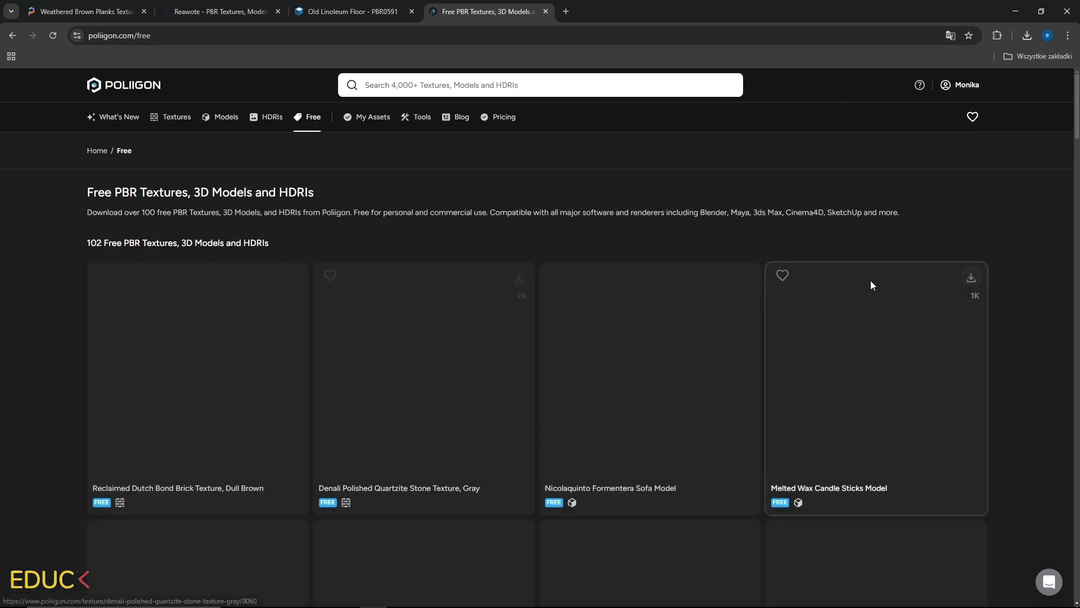
scroll(1011, 302, "down", 13)
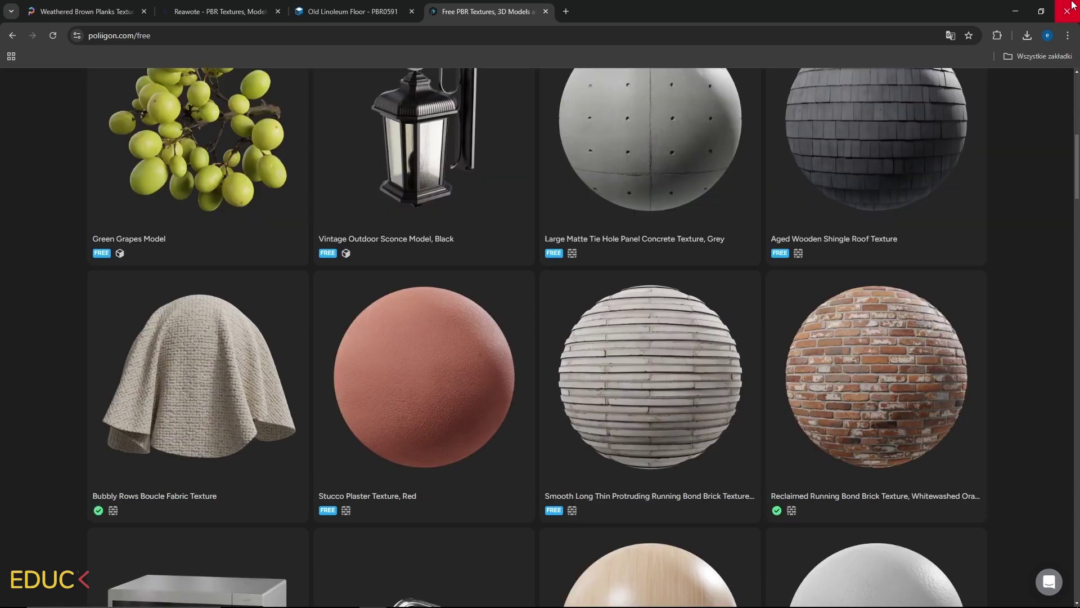
left_click(201, 395)
Choose the 4K resolution for the boucle fabric texture and review its map format download settings.
left_click(818, 302)
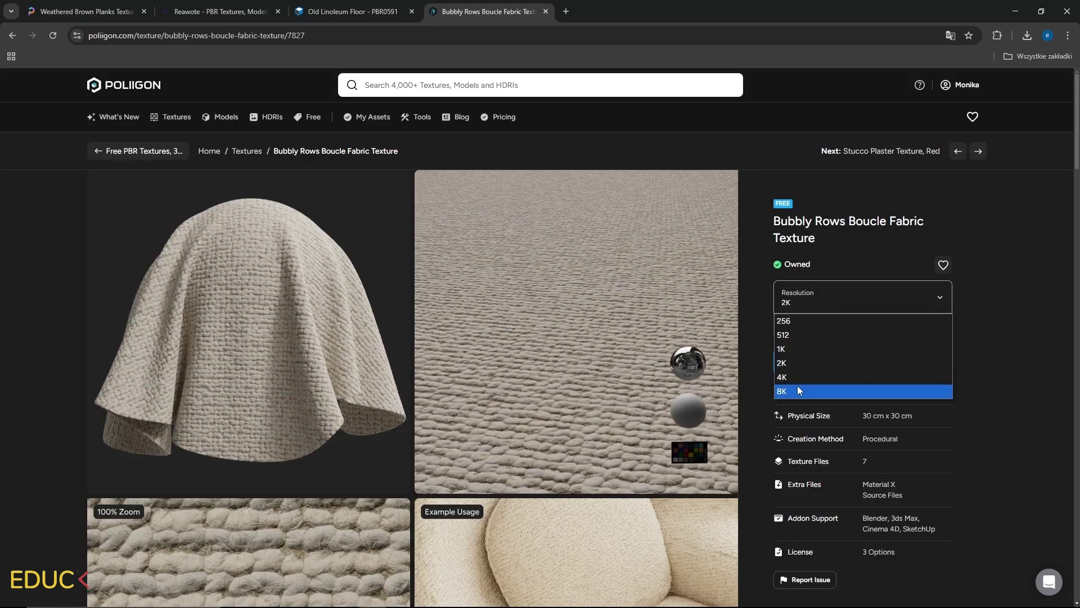
left_click(791, 376)
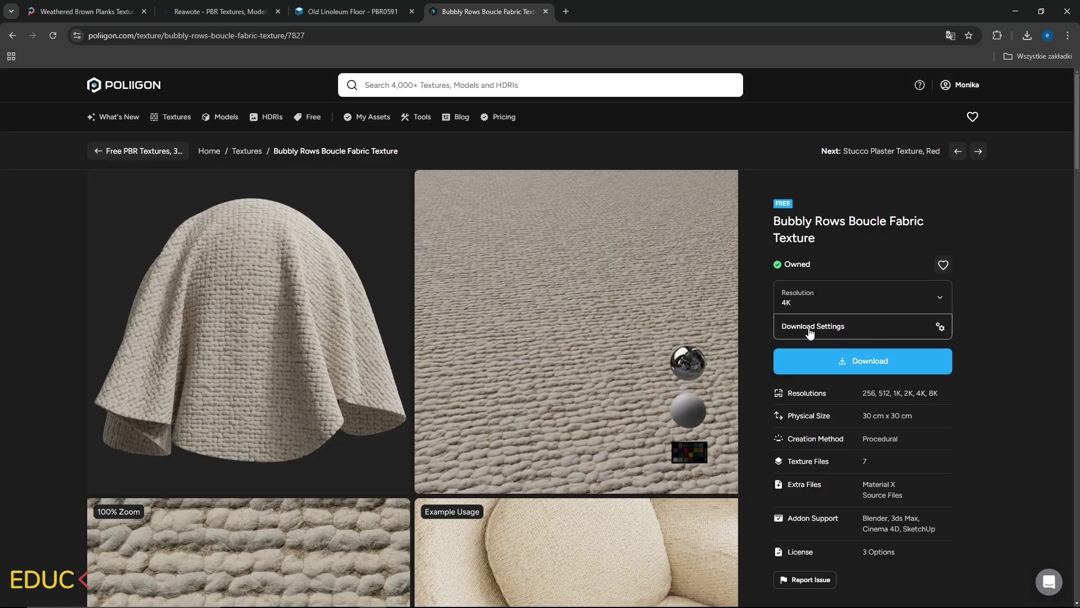
left_click(809, 329)
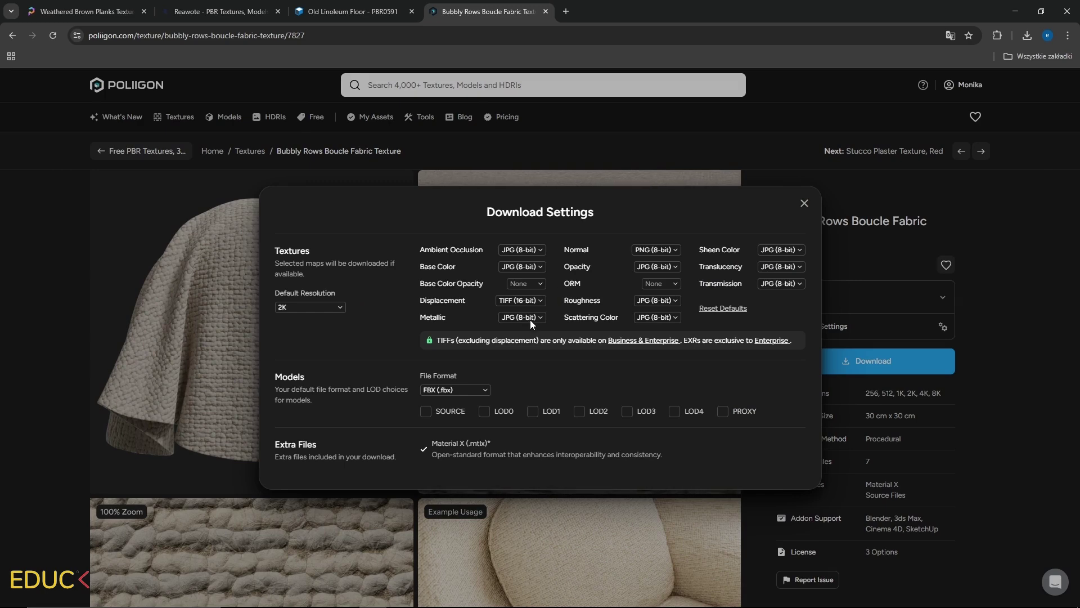
left_click(804, 205)
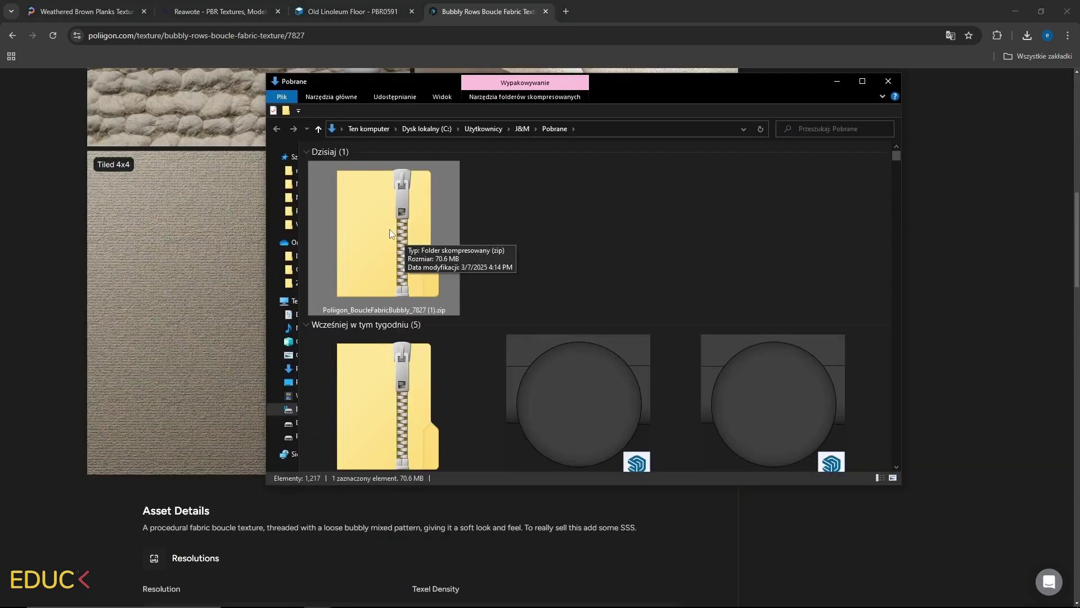
Extract Poliigon_BoucleFabricBubbly_7827 (1).zip into its own folder with 7-Zip and open the extracted 4K folder.
right_click(389, 228)
mouse_move(436, 292)
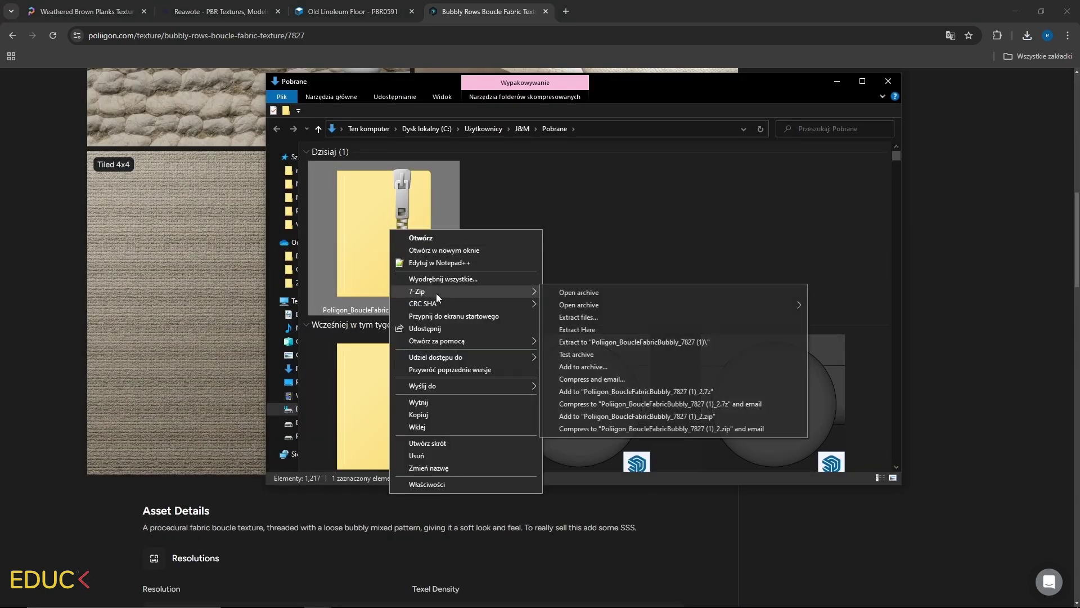
left_click(579, 341)
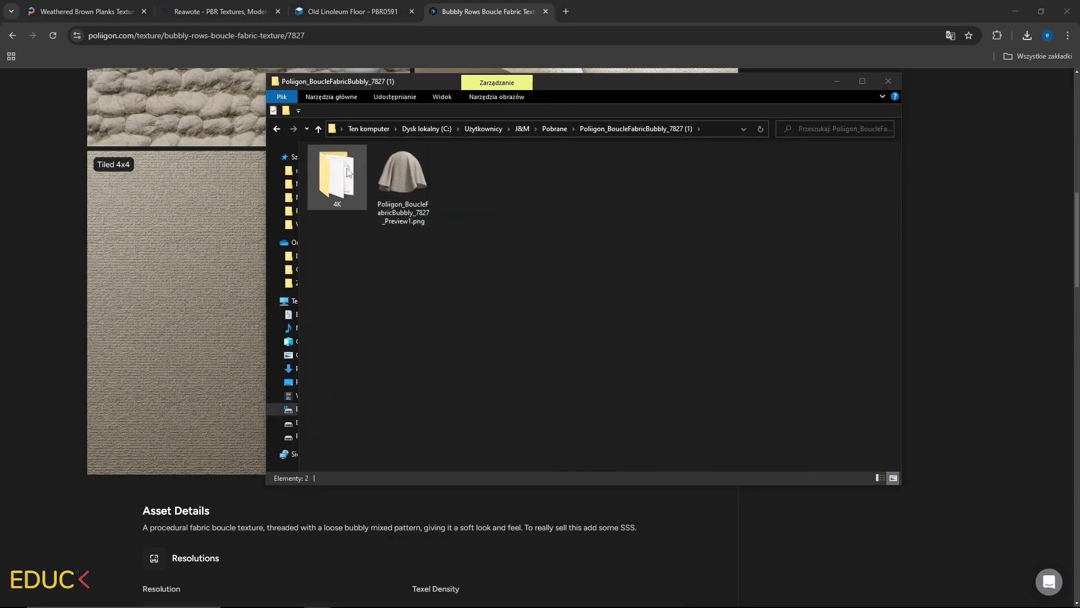
double_click(337, 179)
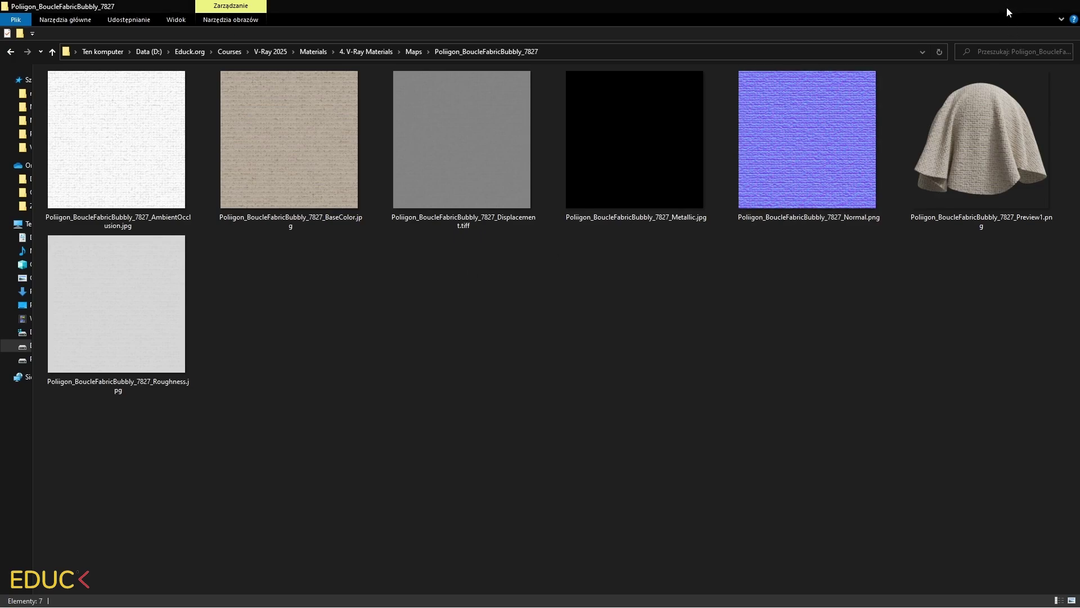
Back in SketchUp, create a new Generic V-Ray material named Fabric - Poliigon.
left_click(1015, 5)
left_click(366, 35)
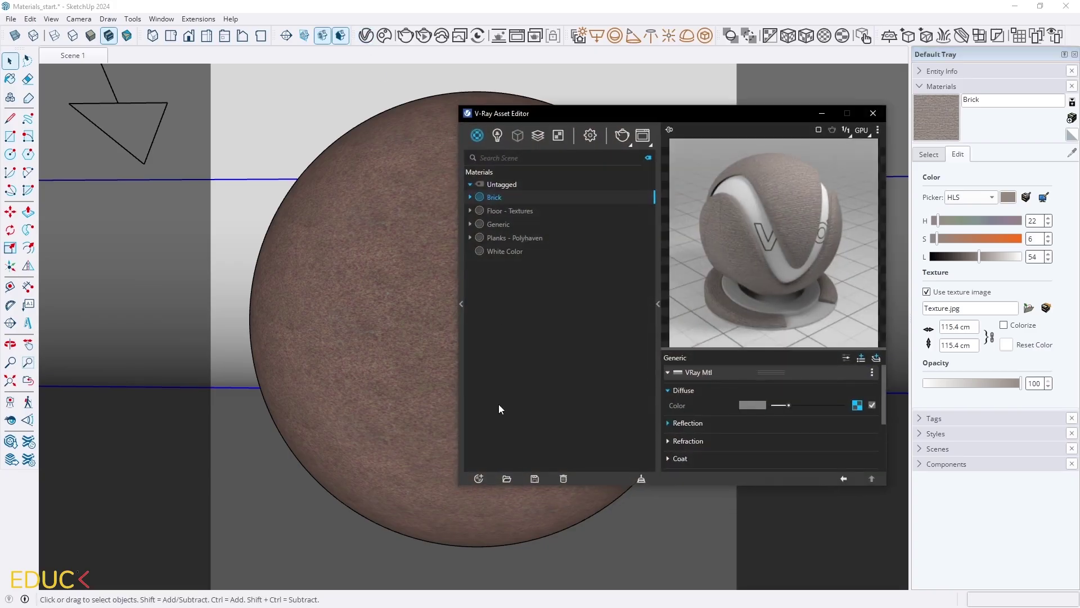
left_click(478, 478)
mouse_move(513, 464)
left_click(565, 306)
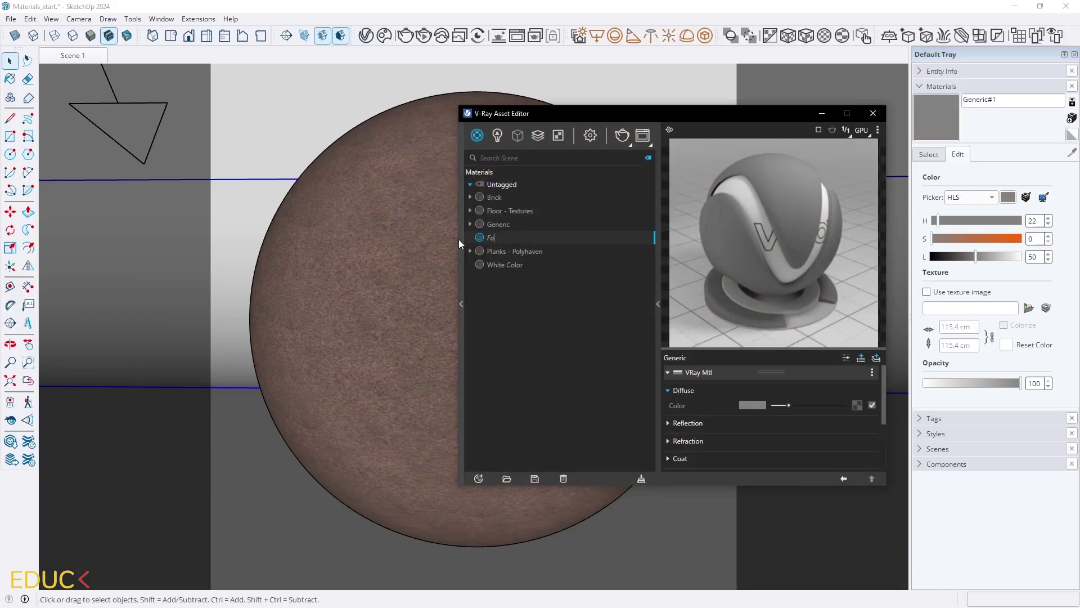
type("- Poliigon")
key("Return")
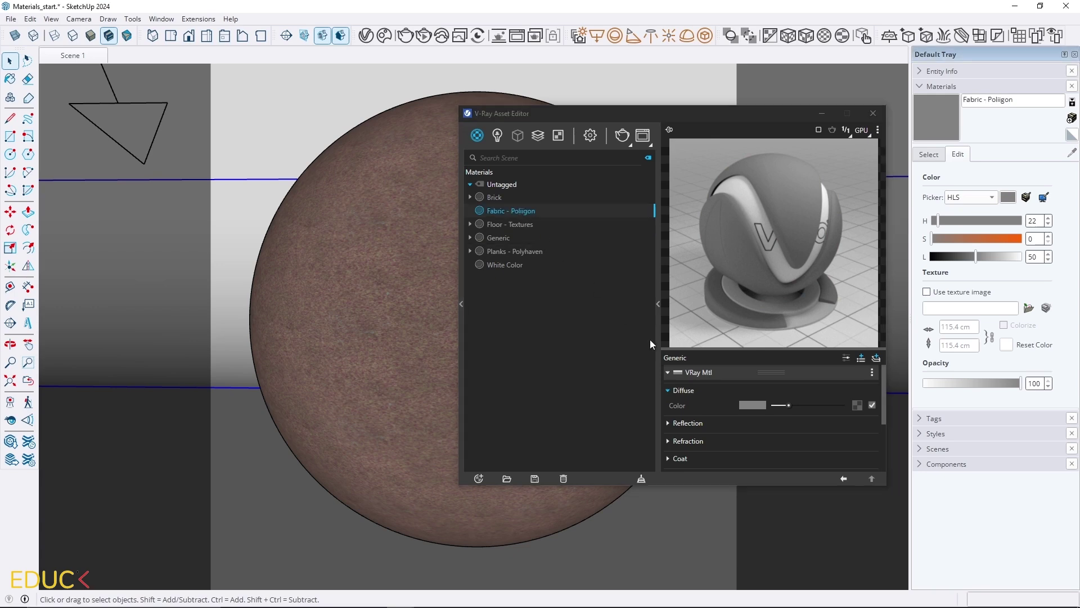
Assign a Layered texture to the fabric's Diffuse color and load Poliigon_BoucleFabricBubbly_7827_BaseColor.jpg as Layer 1's color bitmap.
left_click(856, 405)
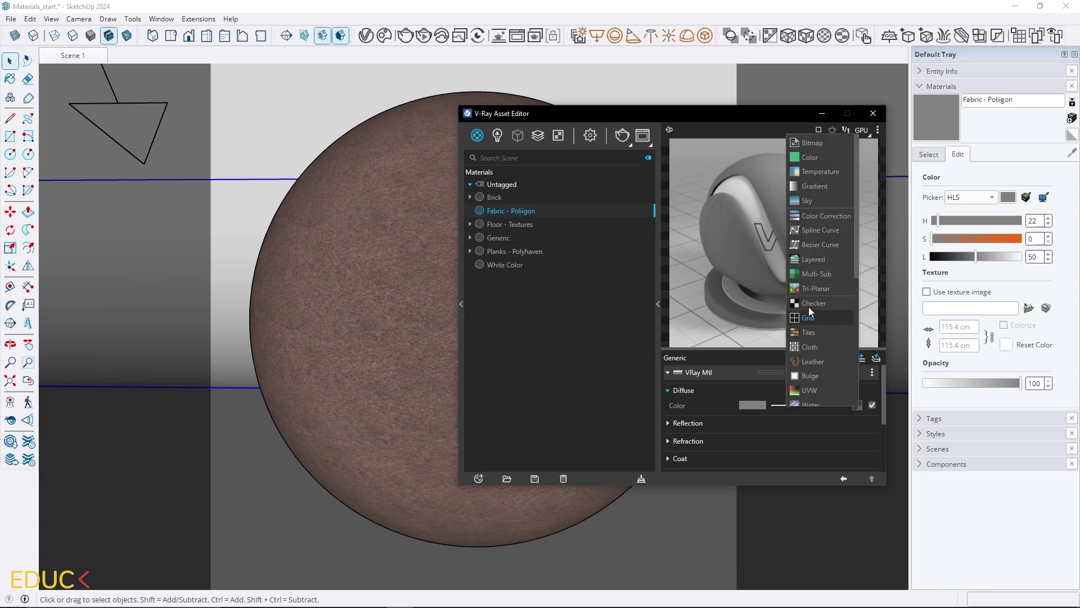
left_click(813, 255)
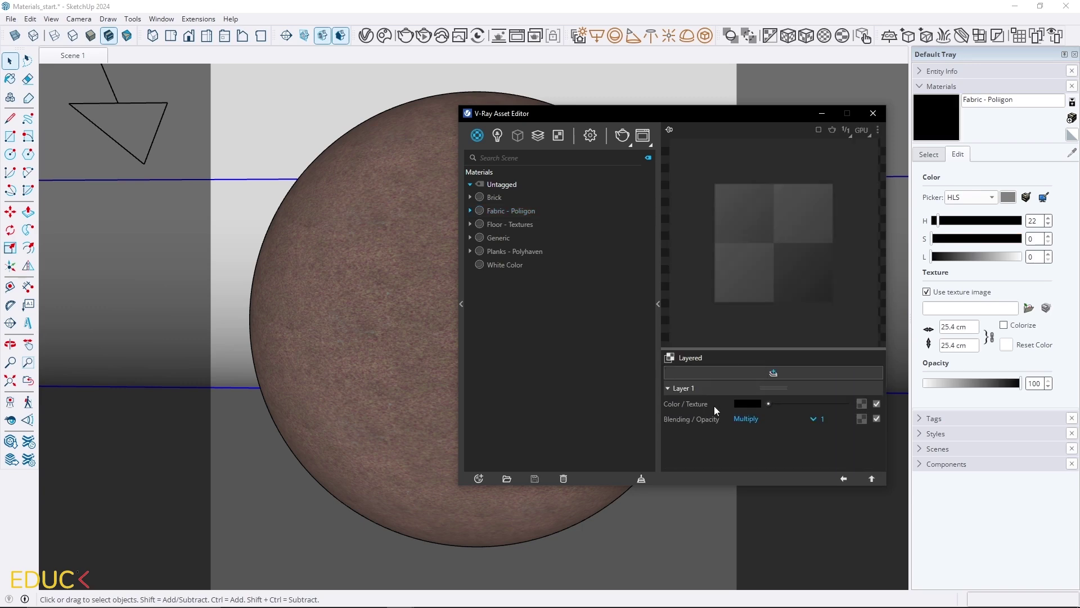
left_click(862, 403)
left_click(828, 143)
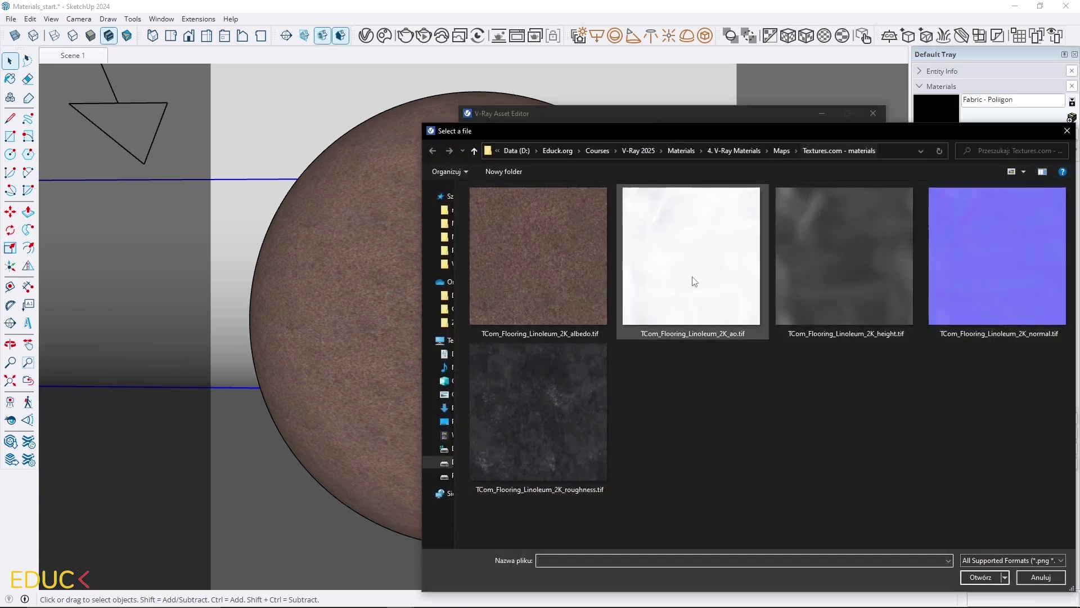
left_click(781, 150)
double_click(939, 265)
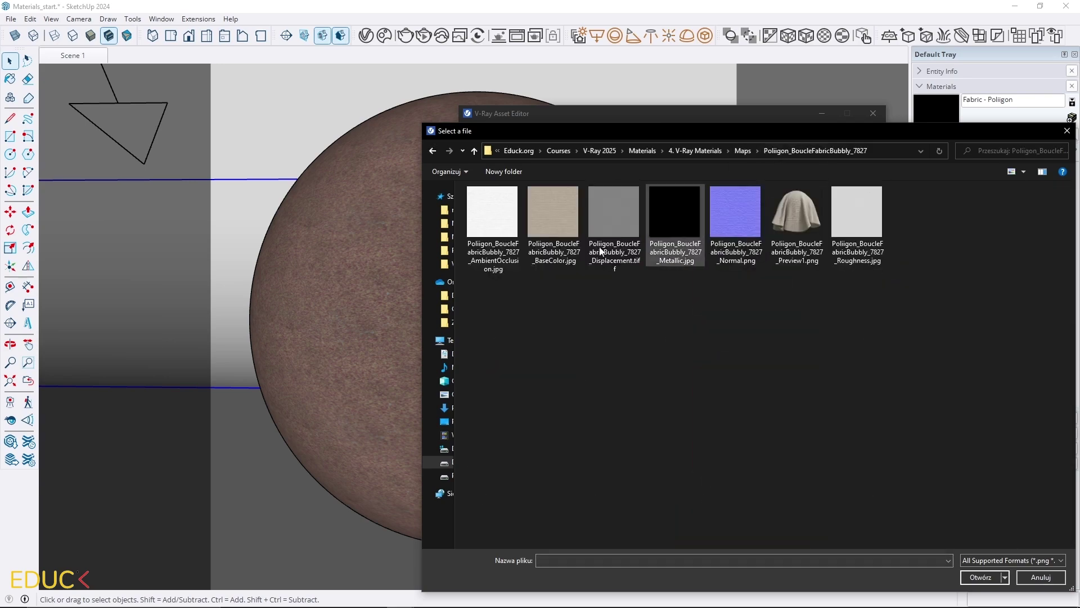
double_click(542, 214)
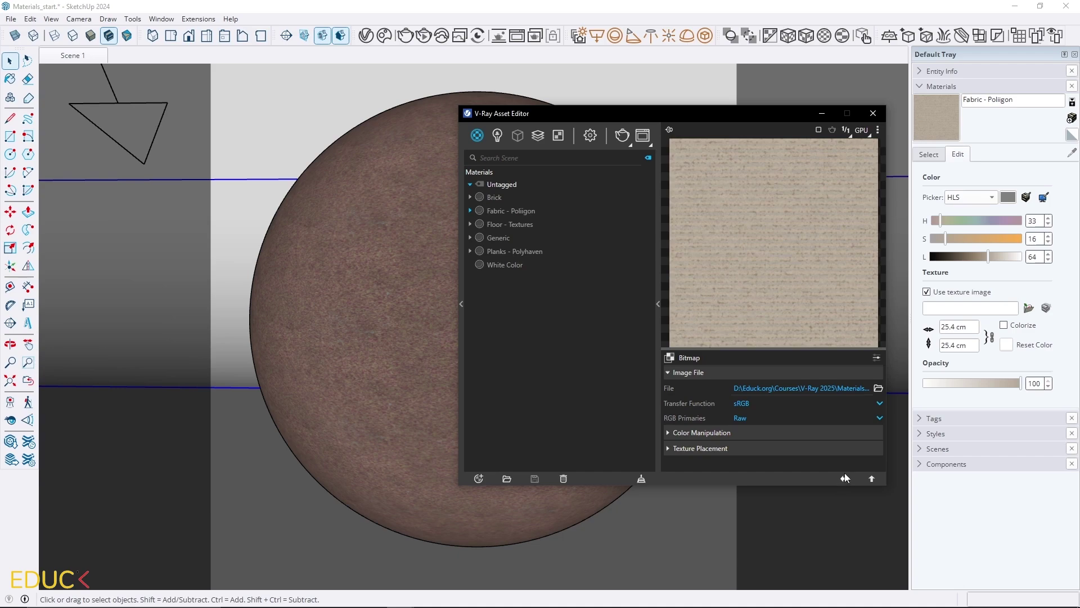
left_click(844, 478)
Load Poliigon_BoucleFabricBubbly_7827_AmbientOcclusion.jpg as Layer 1's Blending / Opacity bitmap with Transfer Function None, and return to the Layered texture.
left_click(861, 417)
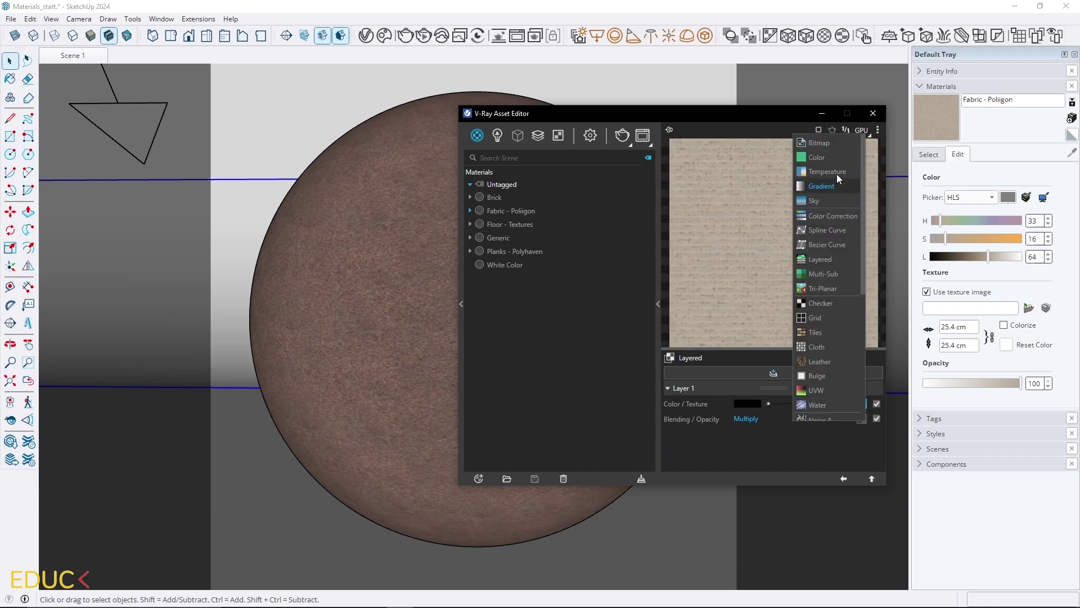
left_click(828, 140)
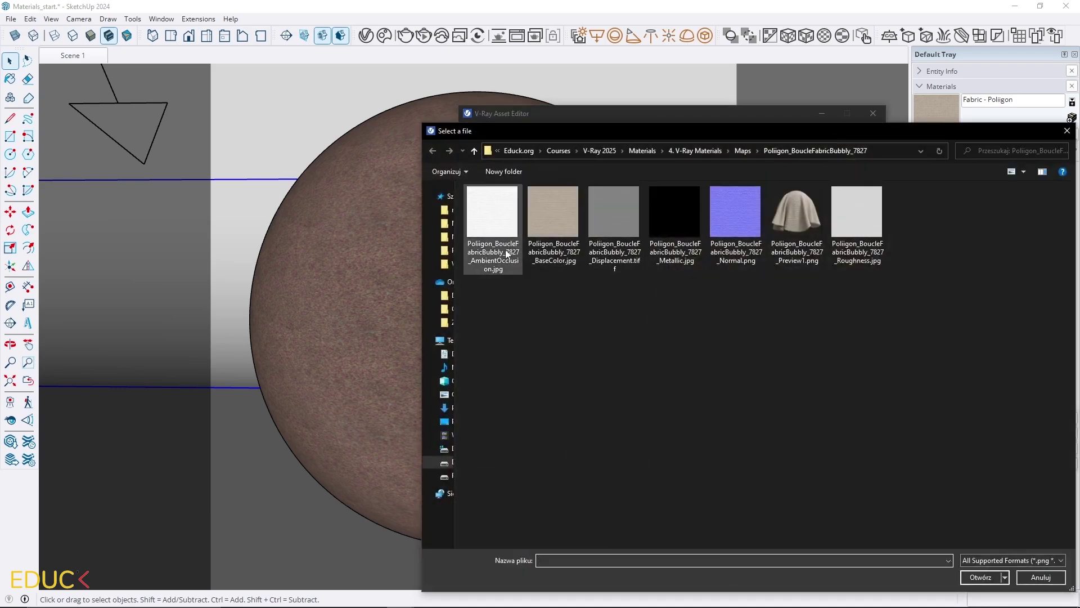
double_click(498, 231)
left_click(759, 404)
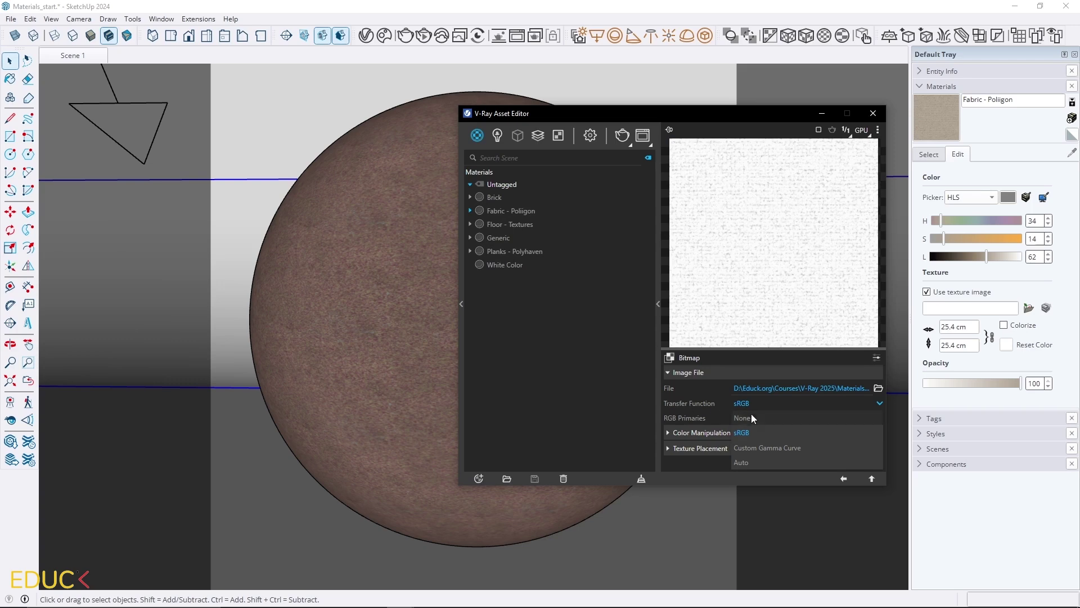
left_click(745, 416)
left_click(843, 479)
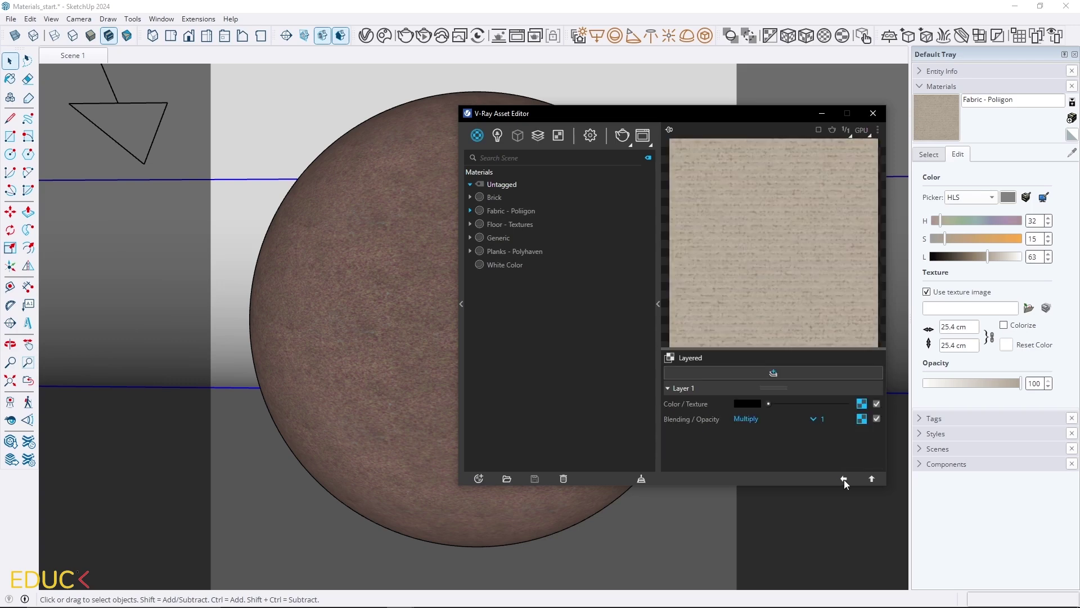
Return to the Fabric - Poliigon material and set its Reflection Surface Control to Use Roughness.
left_click(843, 478)
left_click(696, 422)
scroll(701, 422, "down", 2)
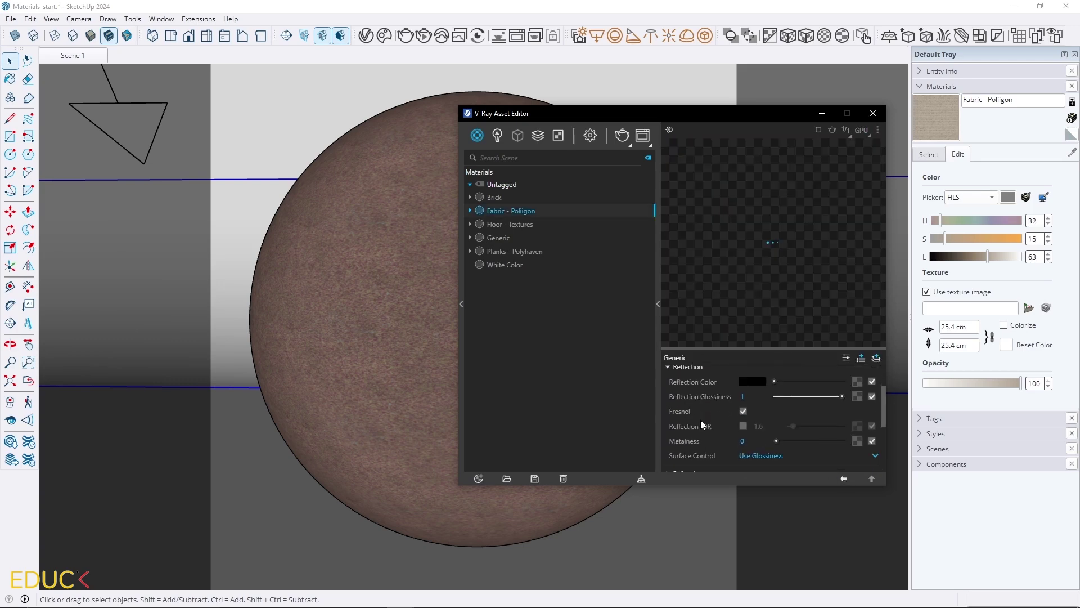
left_click(754, 457)
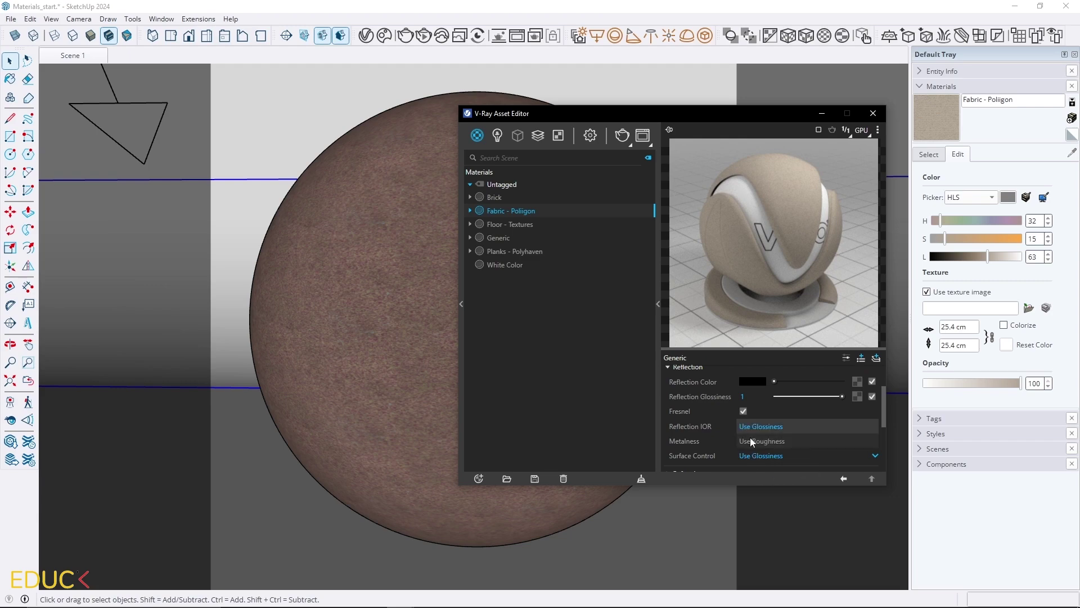
left_click(755, 440)
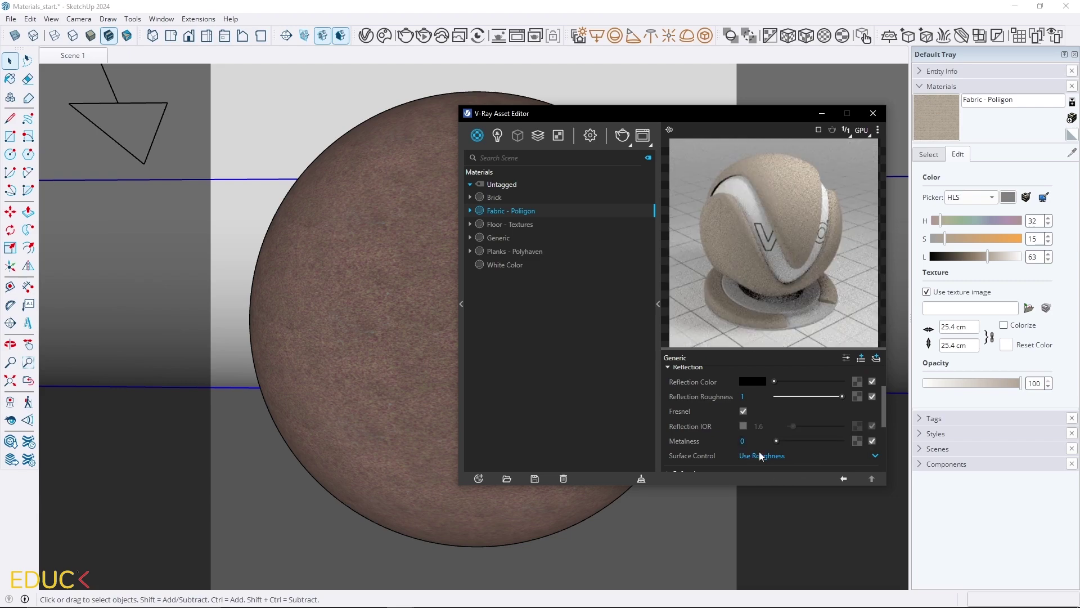
Load Poliigon_BoucleFabricBubbly_7827_Roughness.jpg as the Reflection Roughness bitmap and set the Reflection Color to full white.
left_click(859, 396)
left_click(827, 143)
double_click(863, 218)
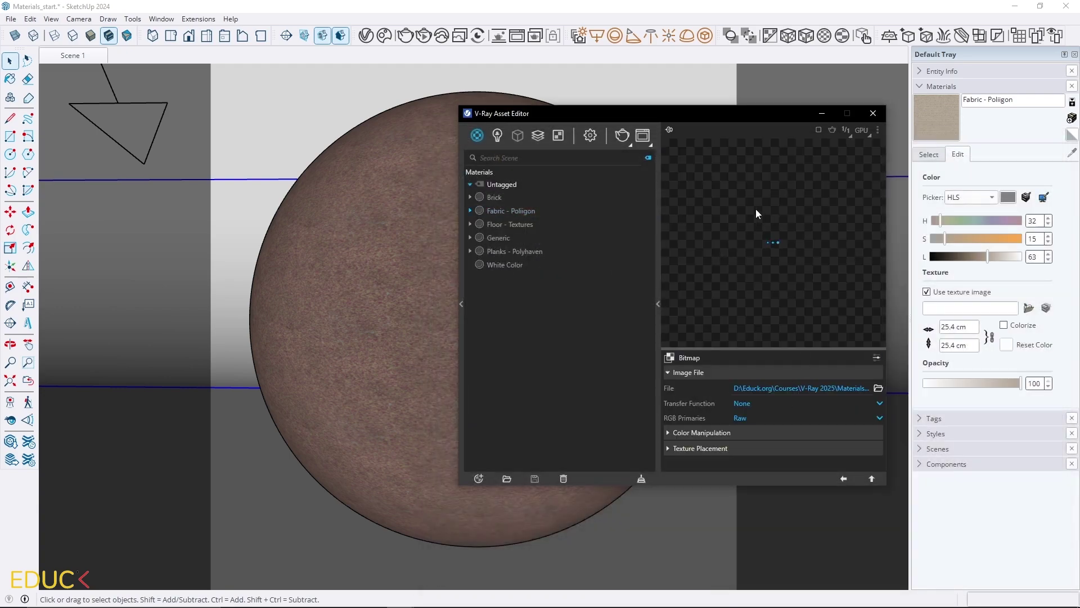
left_click(843, 478)
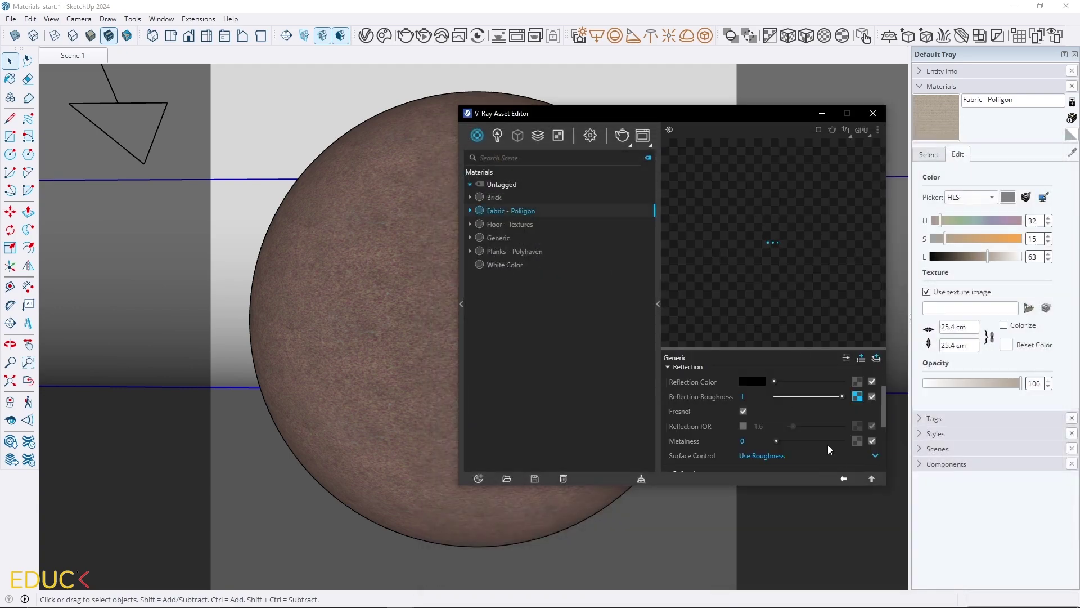
left_click(856, 395)
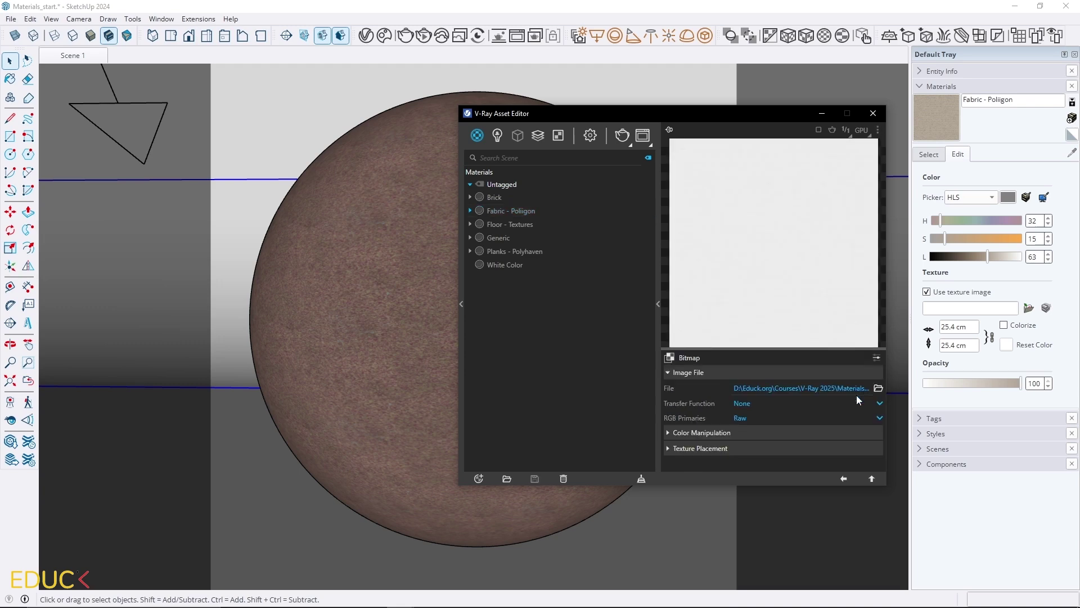
left_click_drag(771, 376, 867, 380)
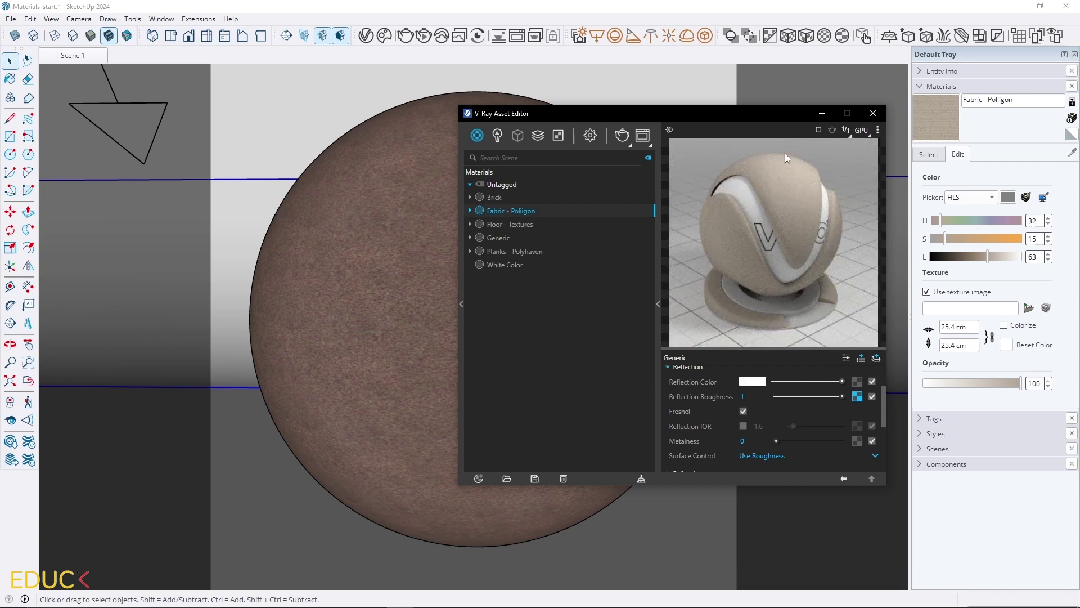
left_click_drag(791, 381, 842, 381)
Try Poliigon_BoucleFabricBubbly_7827_Metallic.jpg as the fabric's Metalness bitmap, inspect the map, and clear it from the slot.
mouse_move(690, 440)
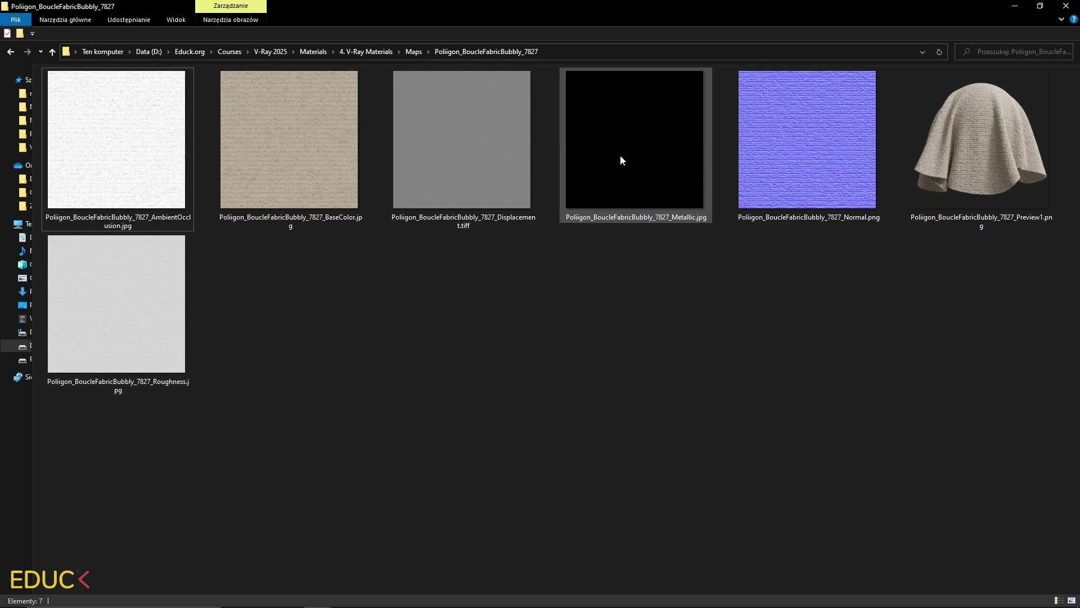
left_click(1013, 8)
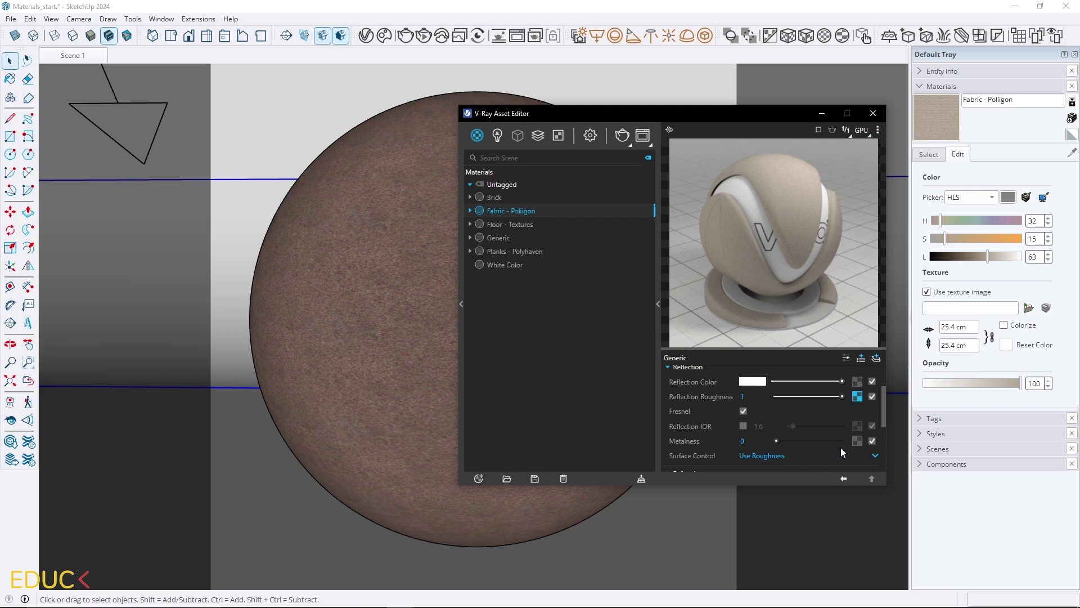
left_click(855, 439)
left_click(813, 142)
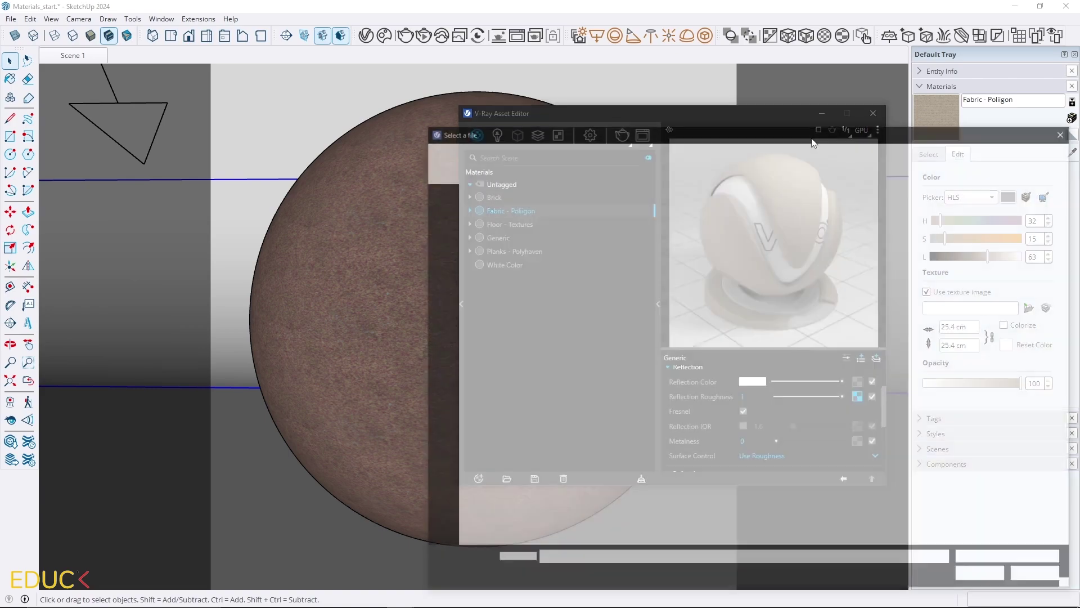
double_click(683, 216)
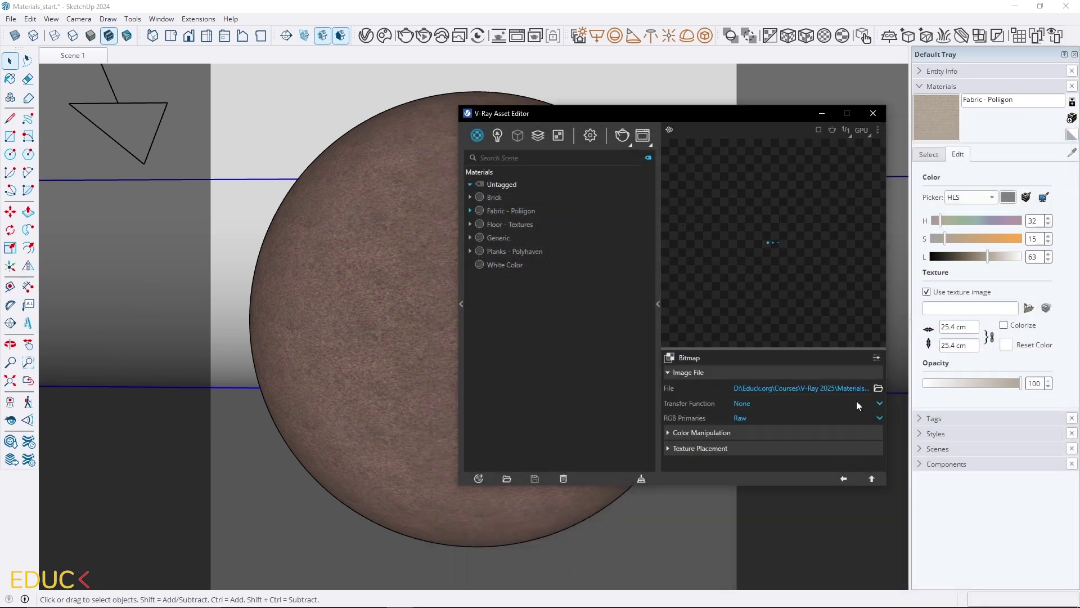
left_click(845, 477)
left_click(857, 441)
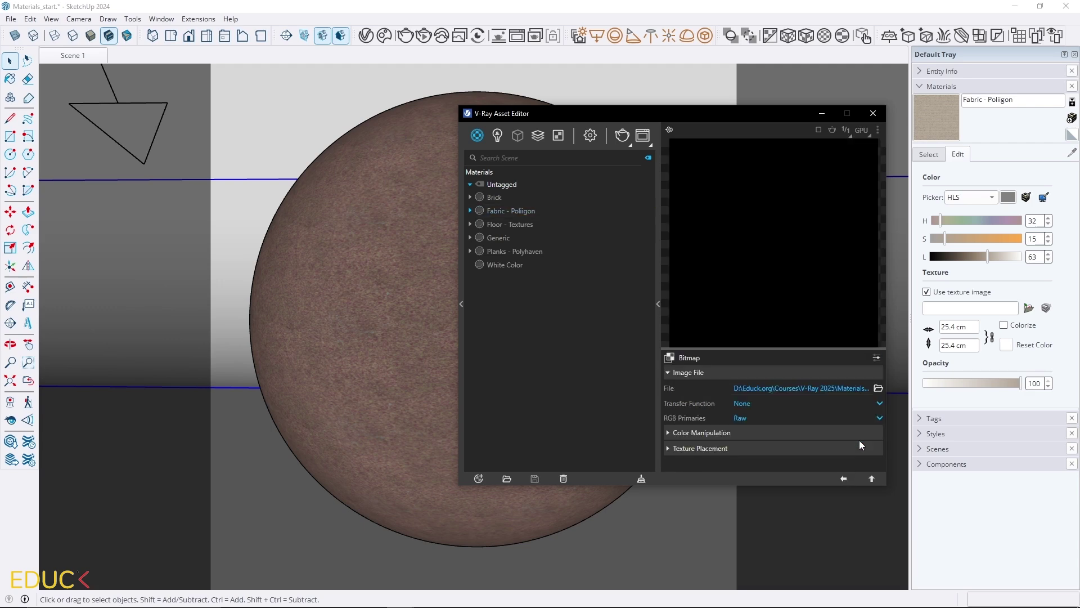
left_click(843, 478)
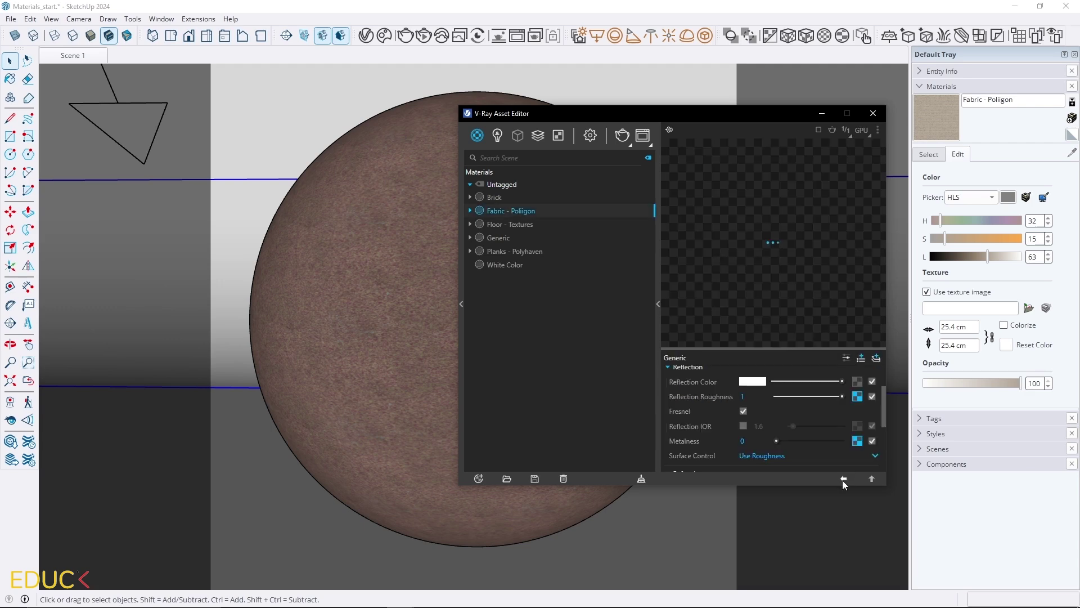
right_click(851, 441)
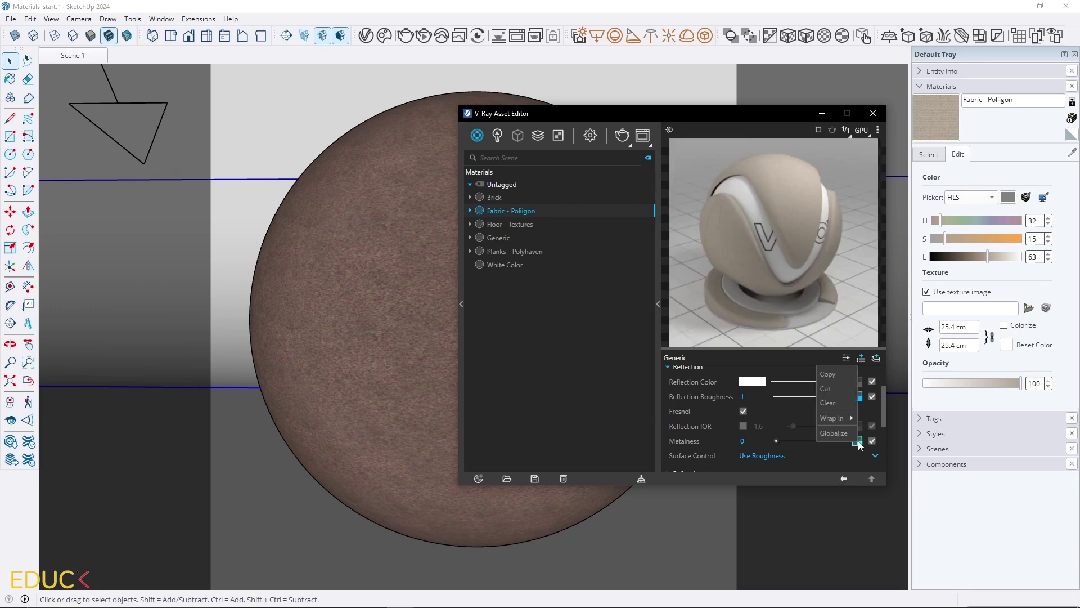
left_click(836, 407)
Expand the fabric material's Bump settings and set the mode to Normal Map.
scroll(829, 428, "down", 5)
left_click(697, 431)
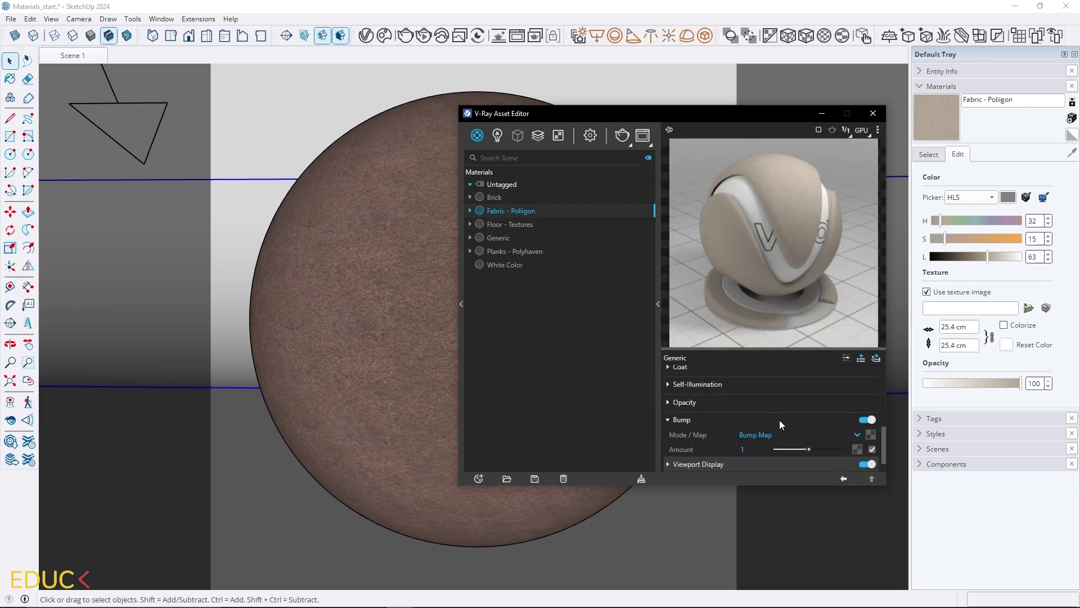
scroll(778, 419, "down", 2)
left_click(764, 413)
left_click(757, 442)
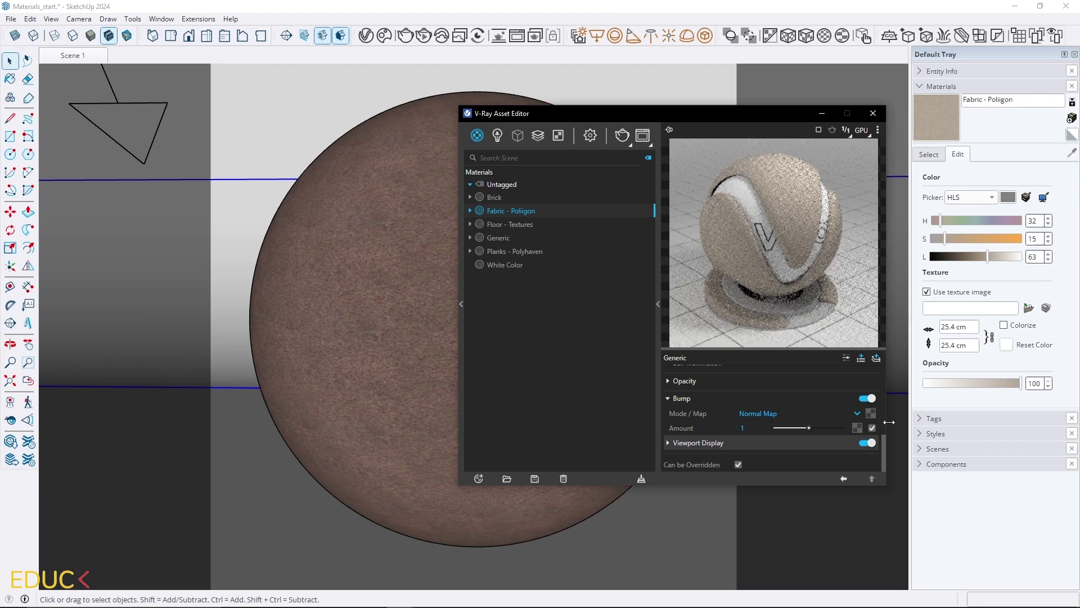
Load Poliigon_BoucleFabricBubbly_7827_Normal.png as the normal map bitmap and set the bump Amount to 0.5.
left_click(871, 414)
left_click(829, 141)
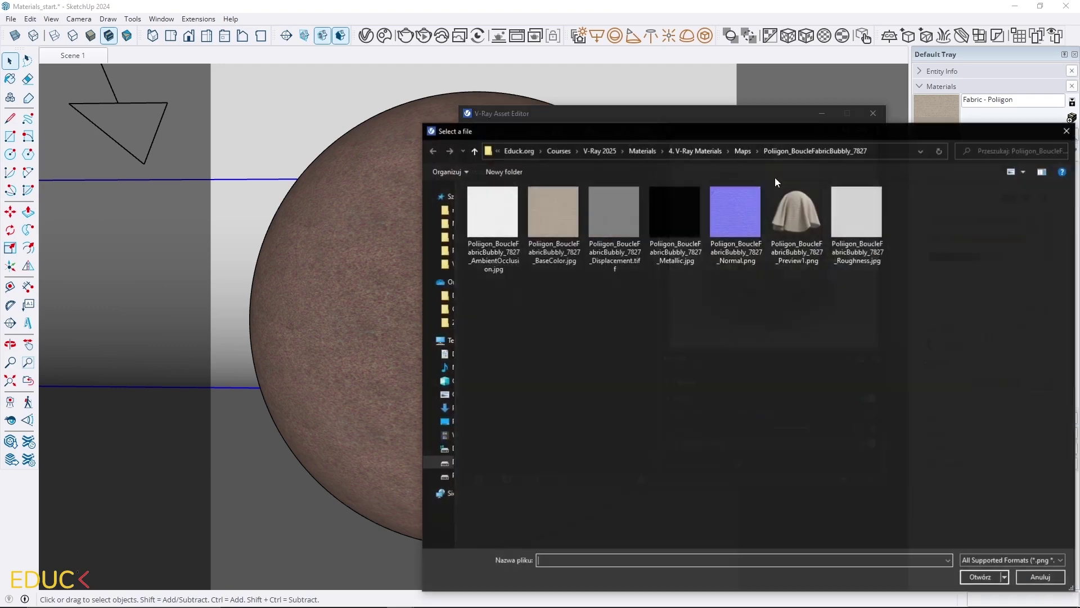
double_click(738, 217)
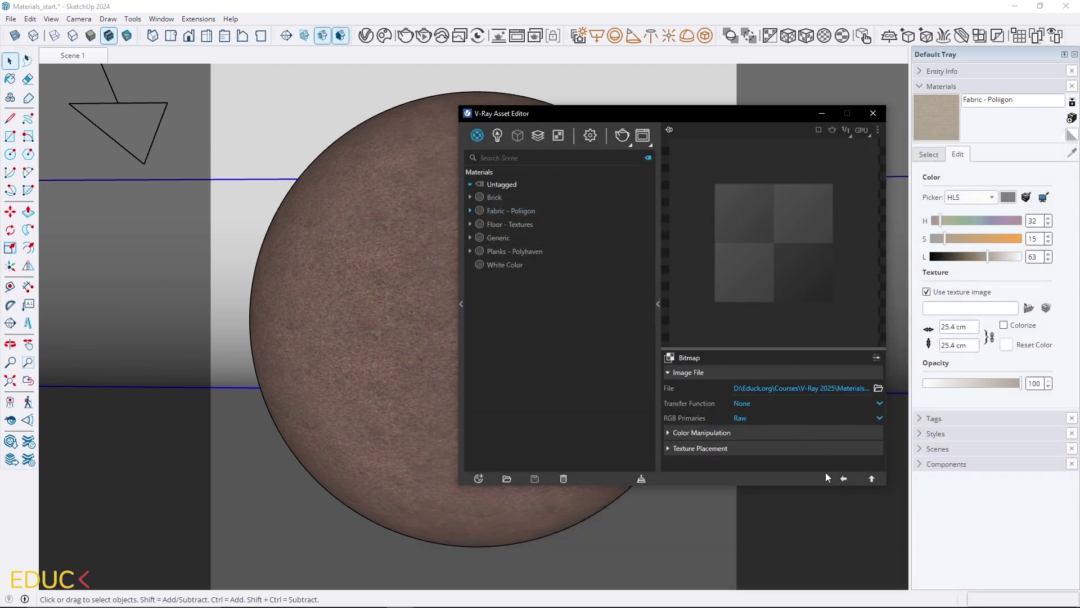
left_click(845, 480)
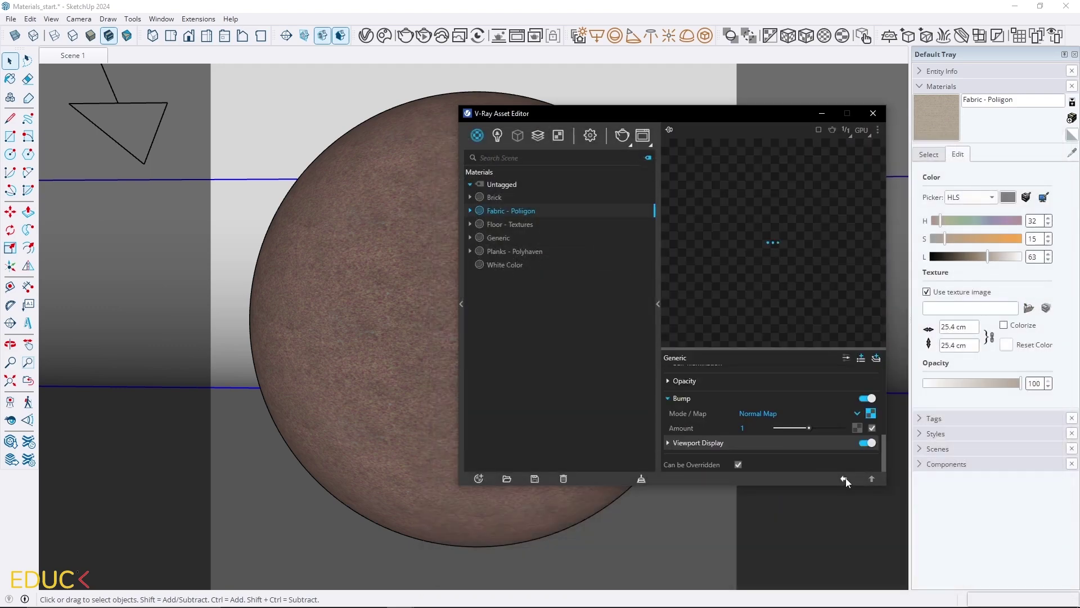
left_click(793, 428)
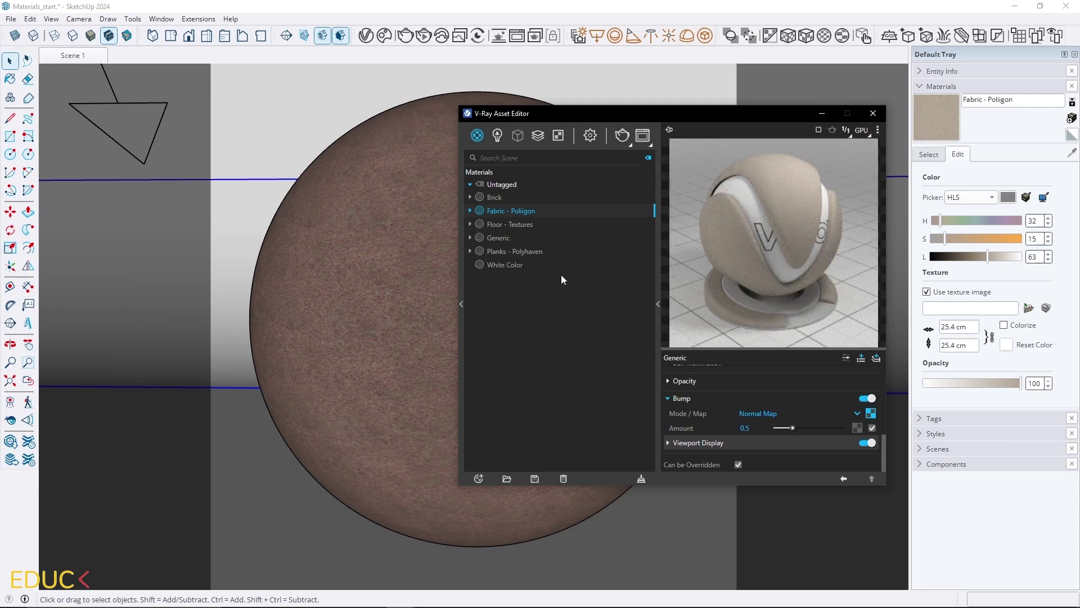
Select the objects in the scene that use Floor - Textures and apply Fabric - Poliigon to that selection.
left_click(494, 221)
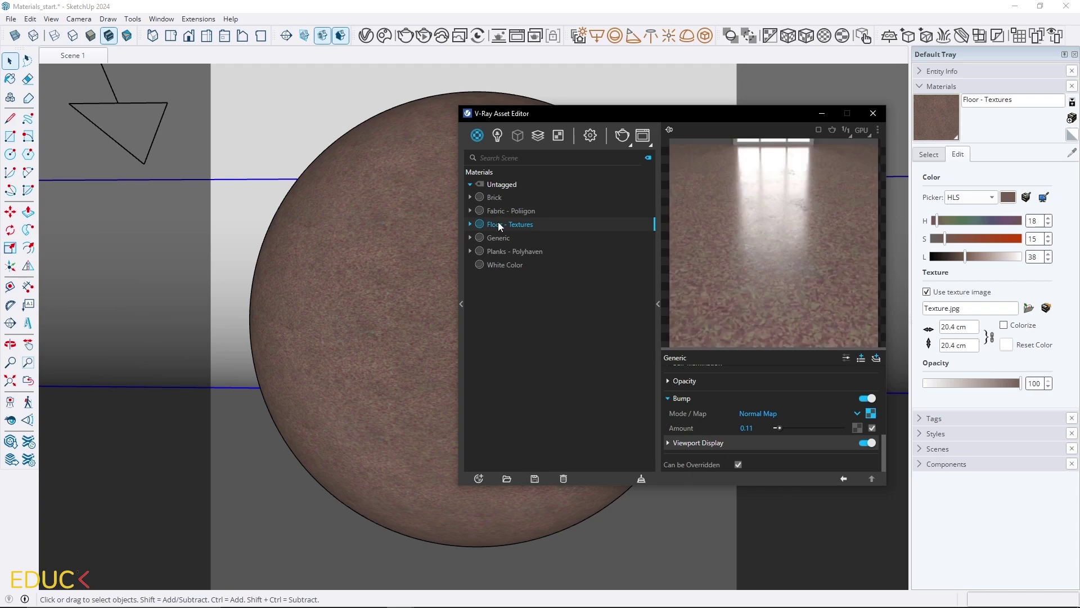
right_click(498, 221)
left_click(508, 230)
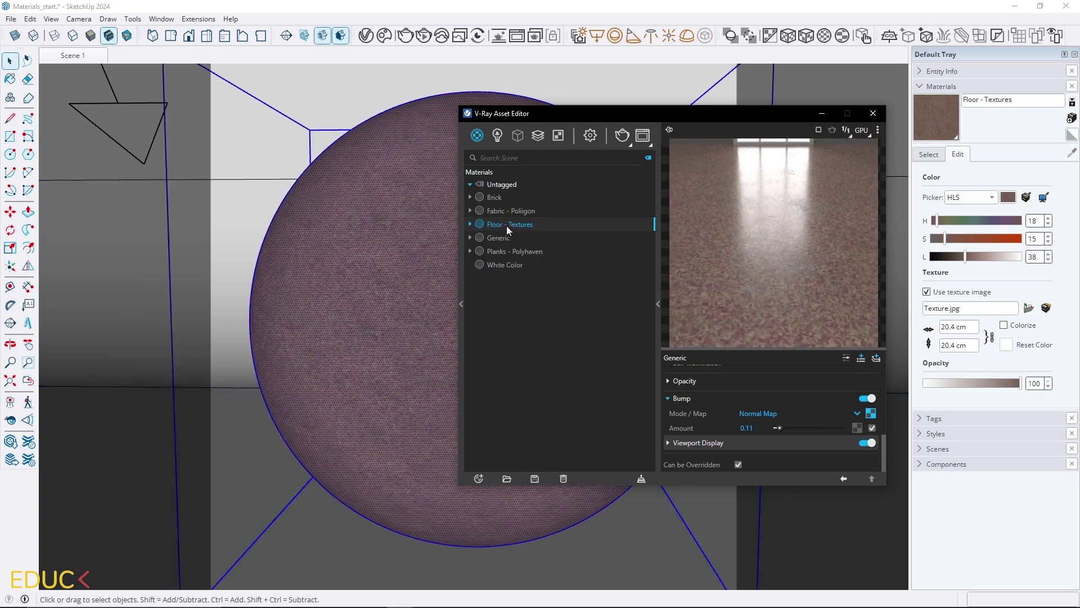
left_click(501, 211)
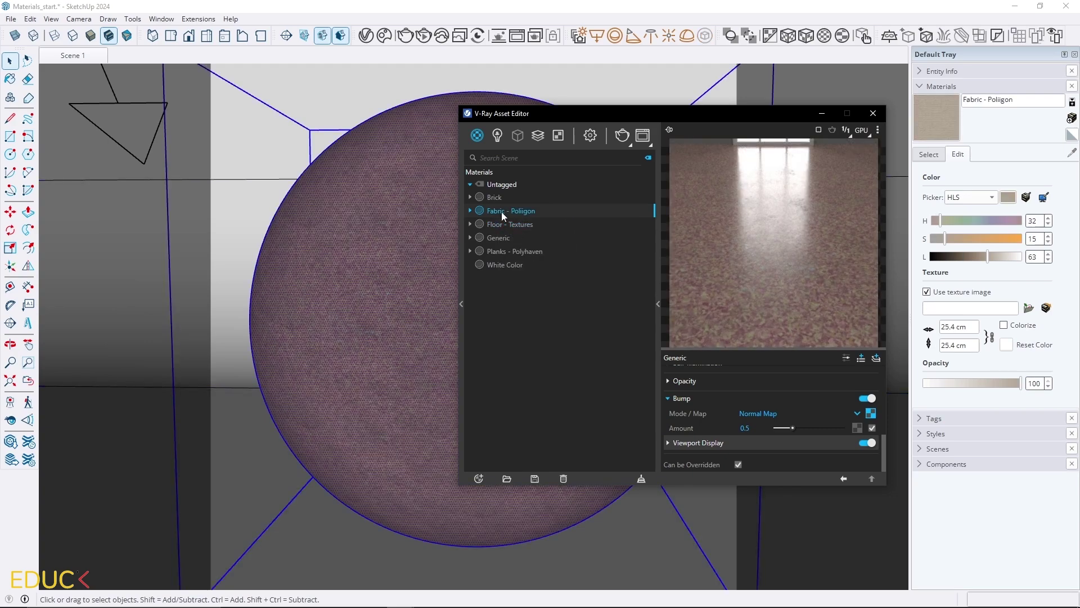
right_click(501, 212)
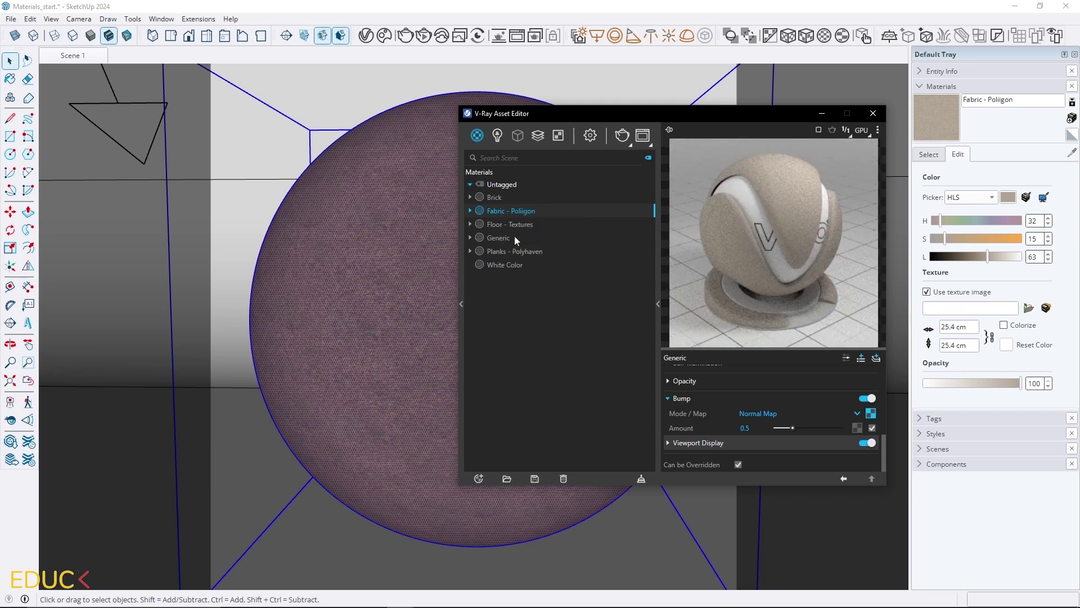
left_click(514, 235)
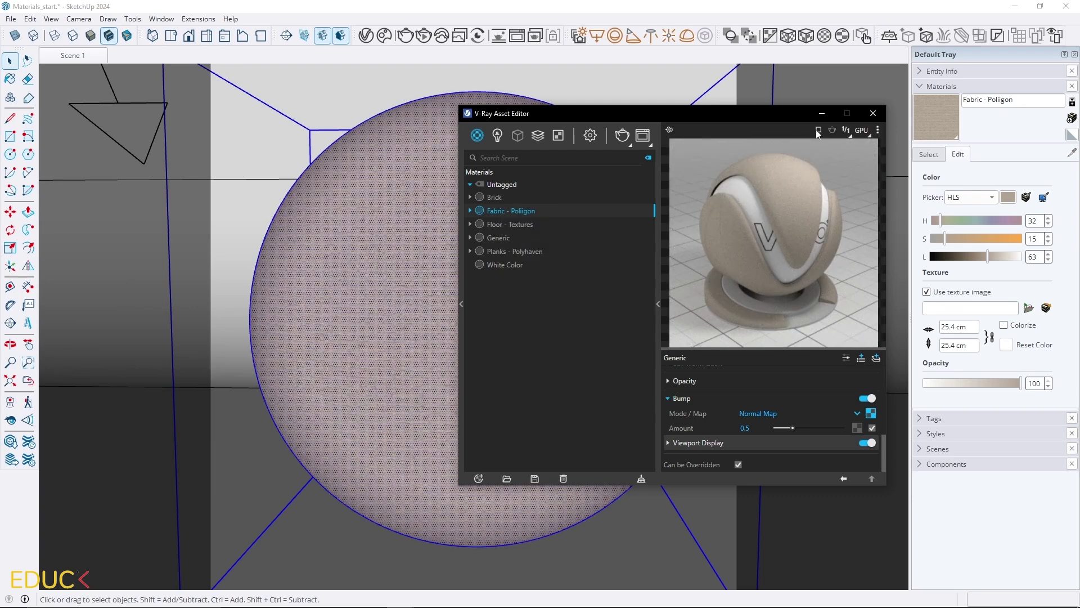
Minimize the Asset Editor and set the fabric's texture size to 30 cm.
left_click(822, 114)
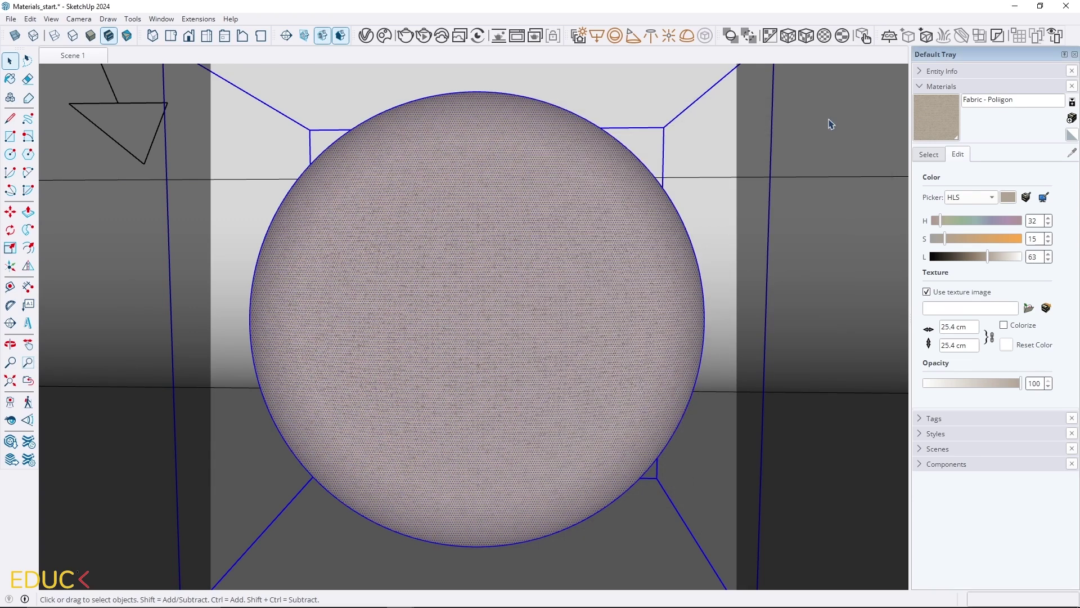
double_click(939, 327)
type("30")
key("Return")
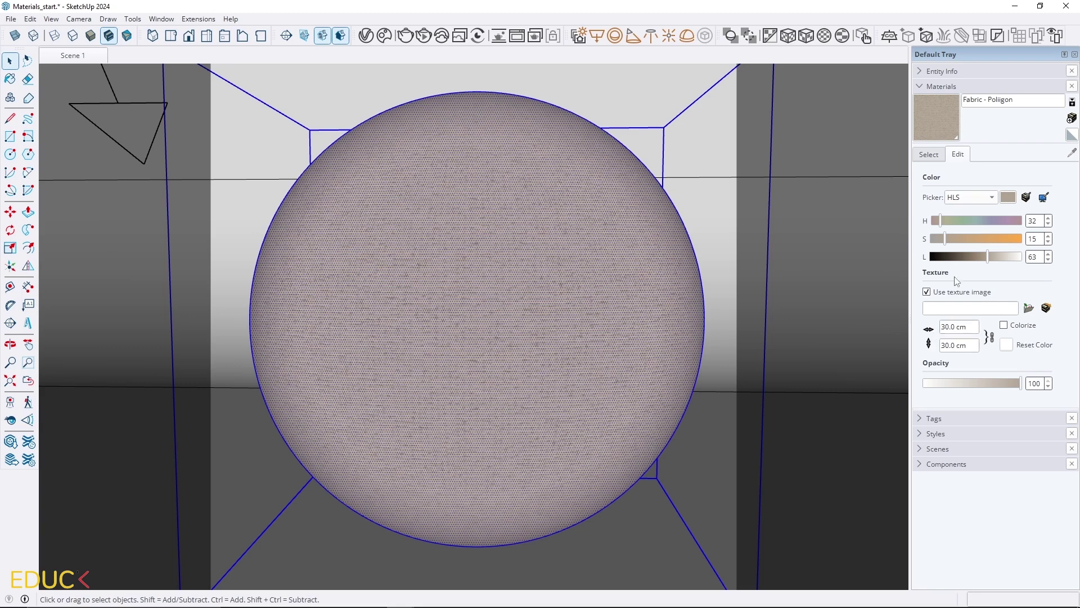
Deselect the sphere and review its fabric render in the V-Ray Frame Buffer.
left_click(711, 213)
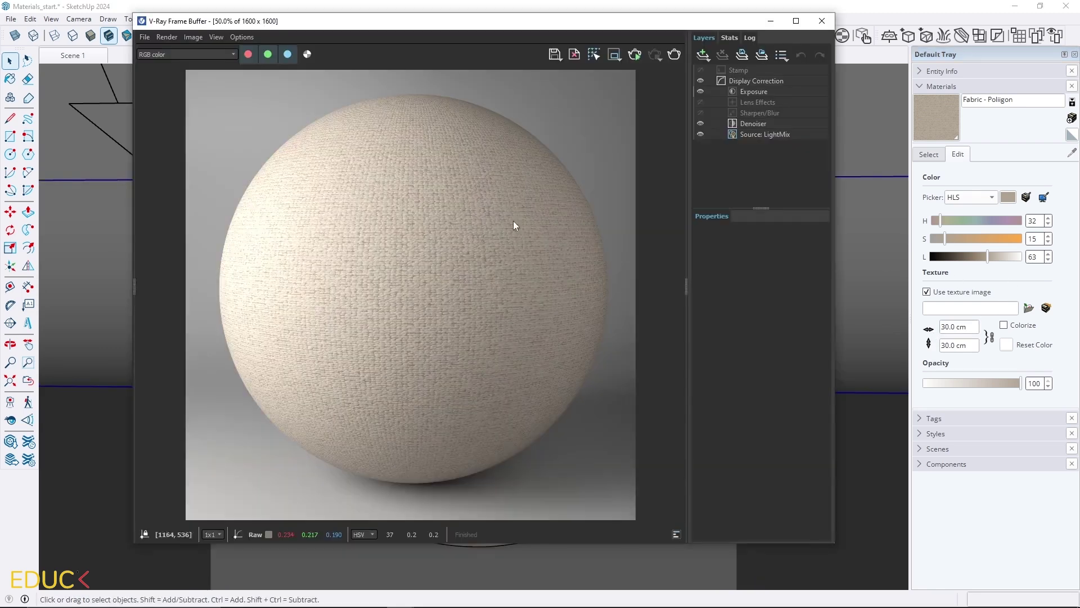
left_click(499, 35)
left_click(770, 21)
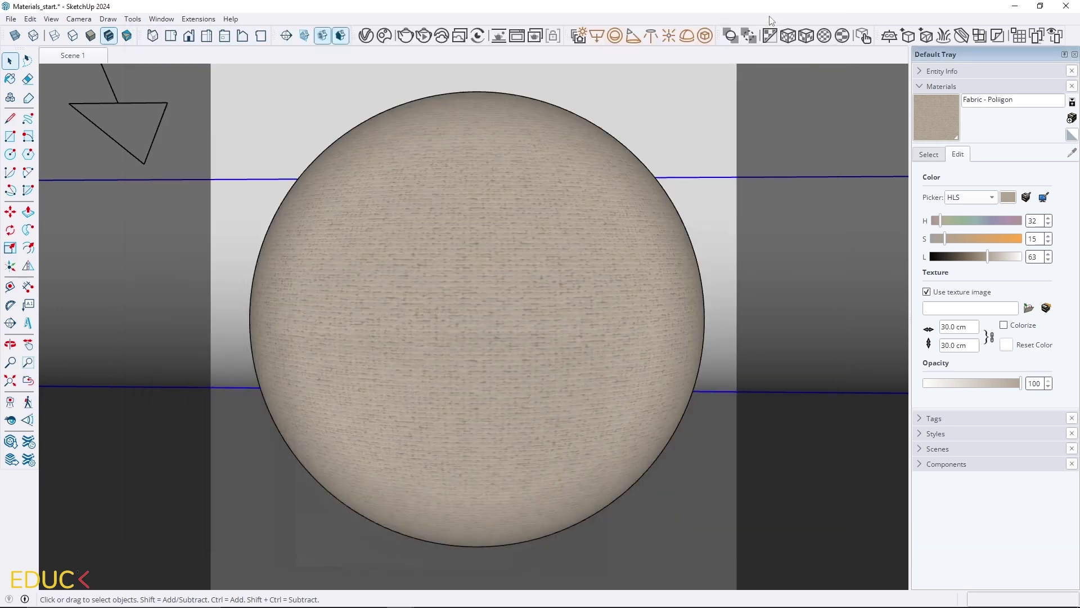
Add V-Ray displacement to the sphere and open the Displacement geometry's parameters in the Asset Editor.
left_click(474, 252)
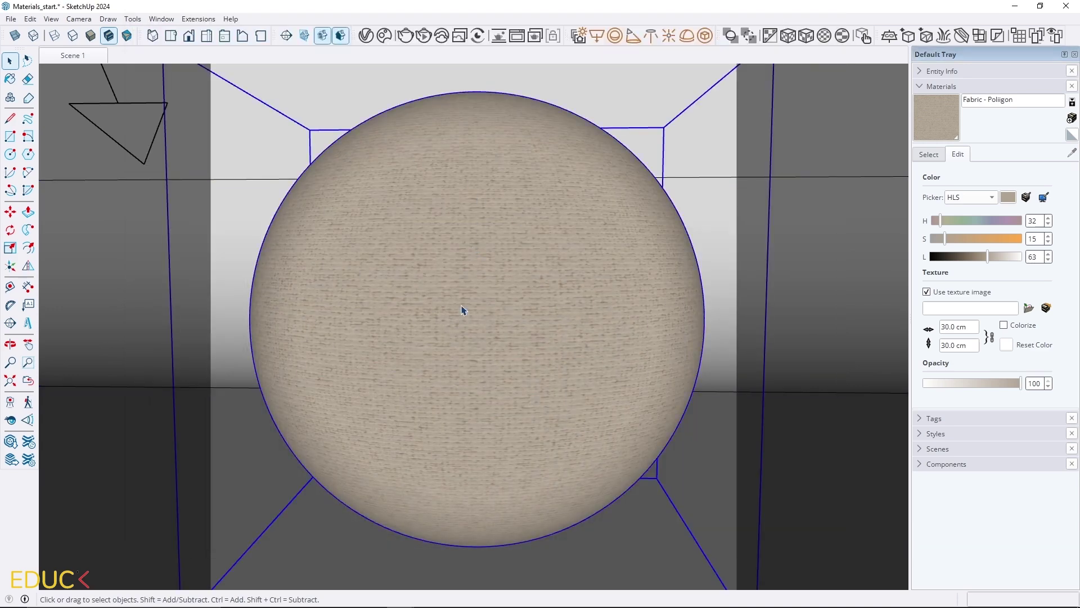
left_click(979, 41)
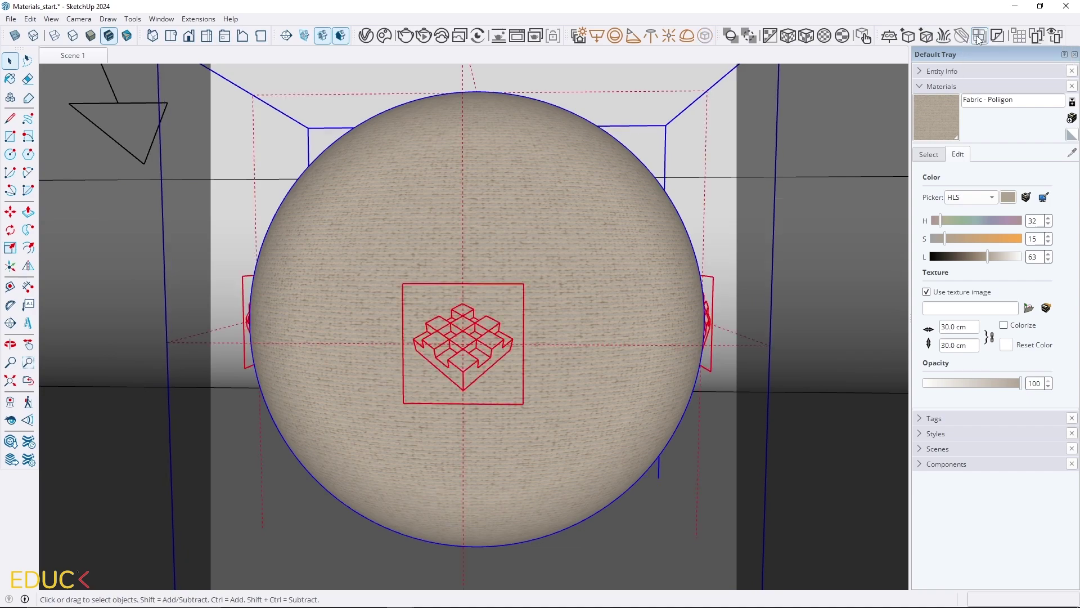
left_click(366, 36)
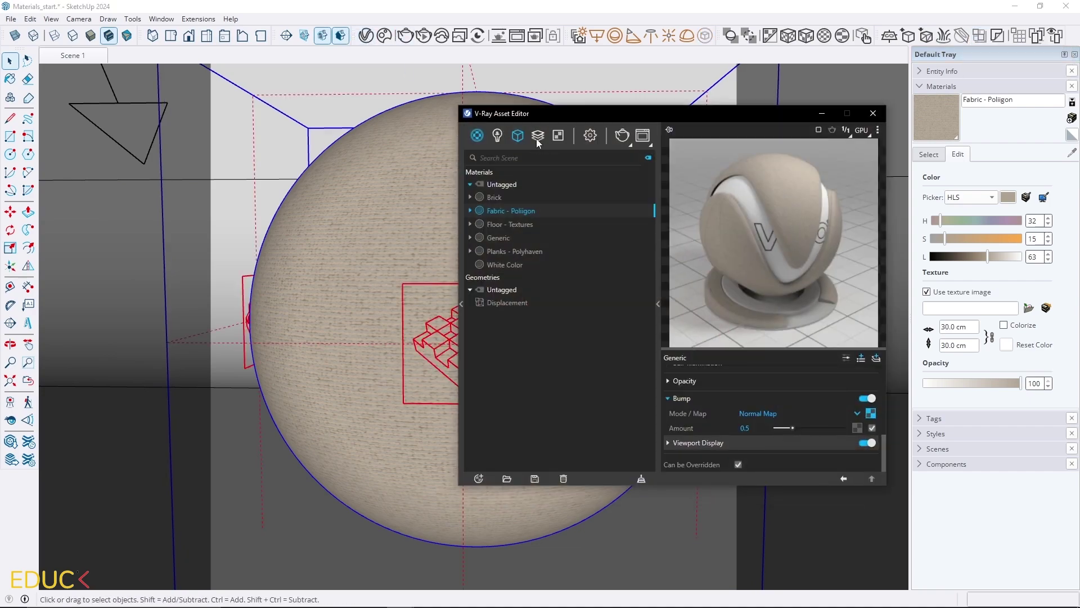
left_click(518, 135)
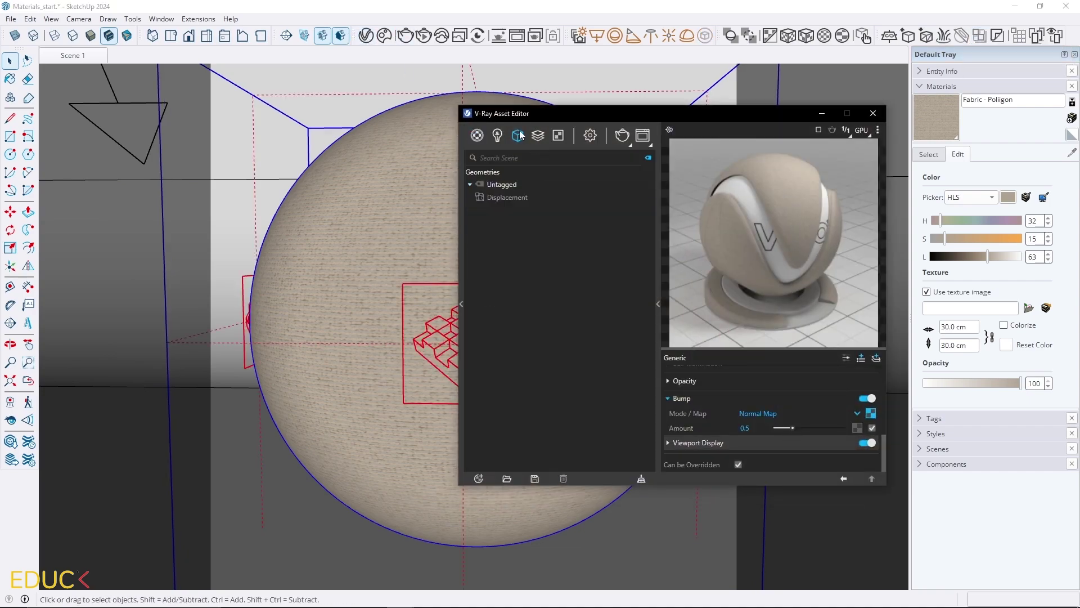
left_click(508, 197)
Load Poliigon_BoucleFabricBubbly_7827_Displacement.tiff as the bitmap for the Normal Displacement map.
left_click(858, 390)
left_click(845, 144)
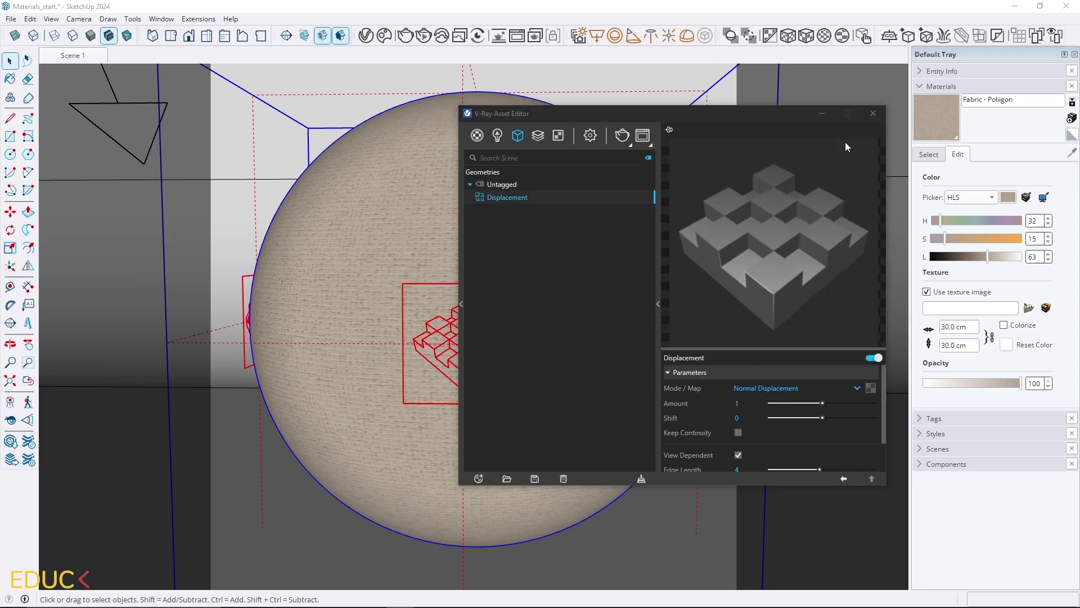
double_click(589, 209)
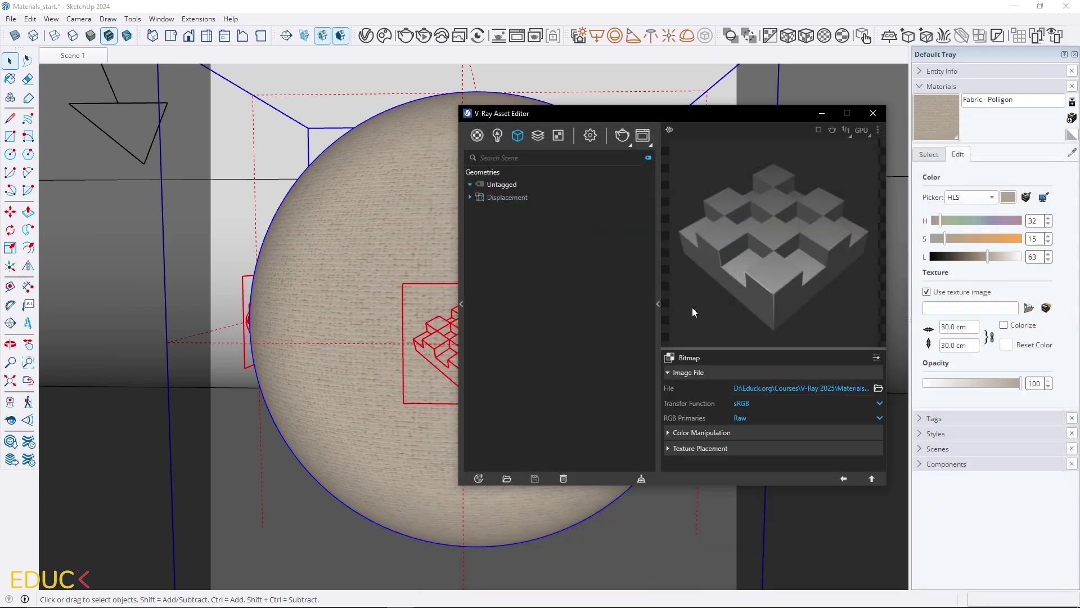
Set the displacement bitmap's transfer function to None and enable Keep Continuity for the sphere's Displacement.
left_click(754, 403)
left_click(757, 417)
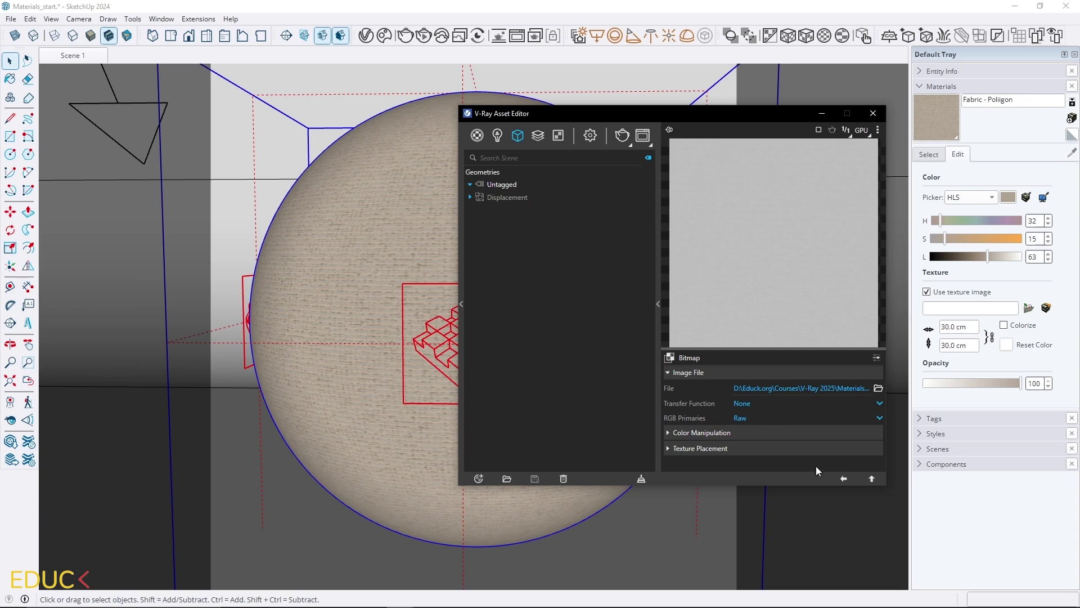
left_click(844, 478)
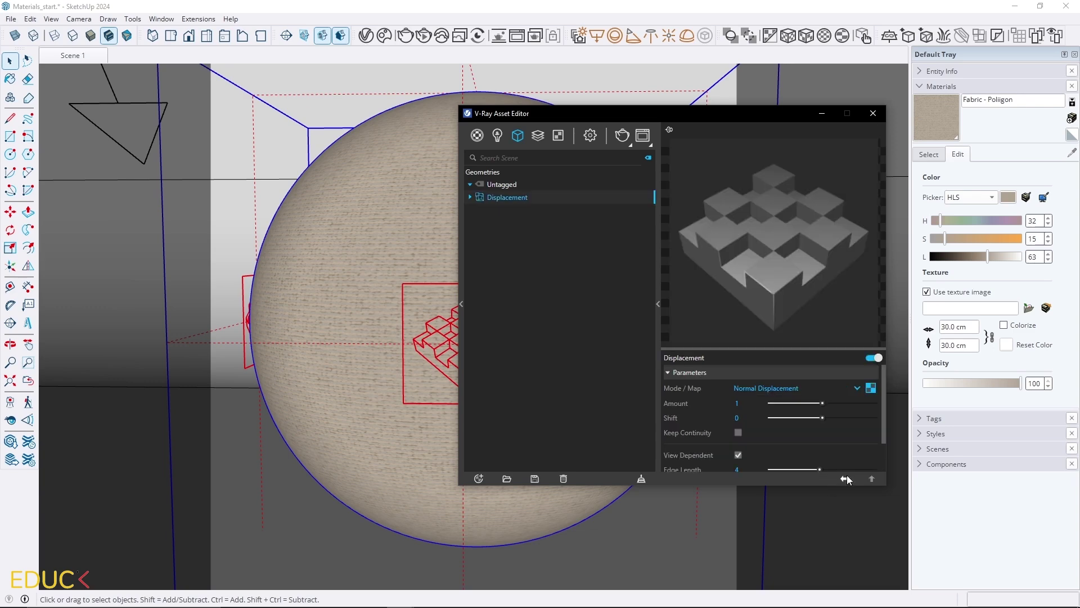
left_click(737, 432)
Render the displaced fabric sphere and compare it closely with the previous render in the V-Ray Frame Buffer history.
left_click(622, 135)
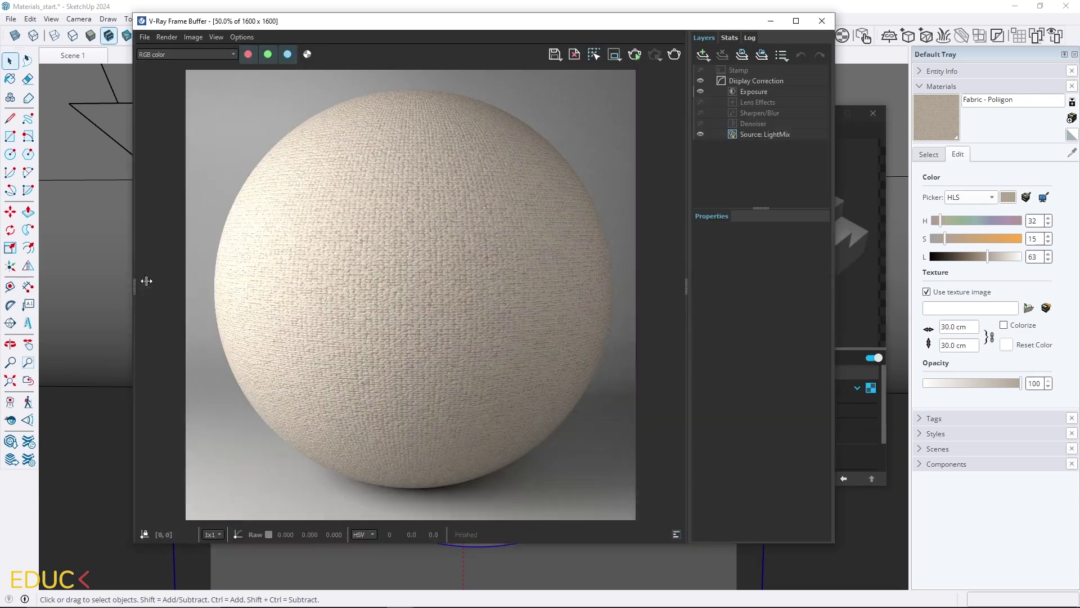
left_click(142, 282)
left_click(167, 54)
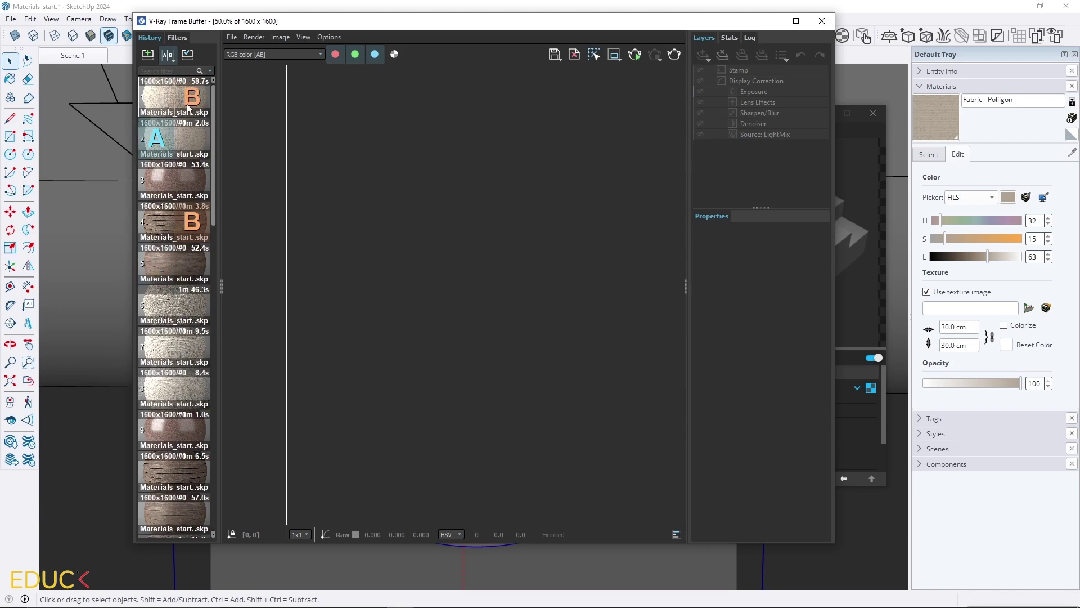
left_click_drag(288, 266, 443, 259)
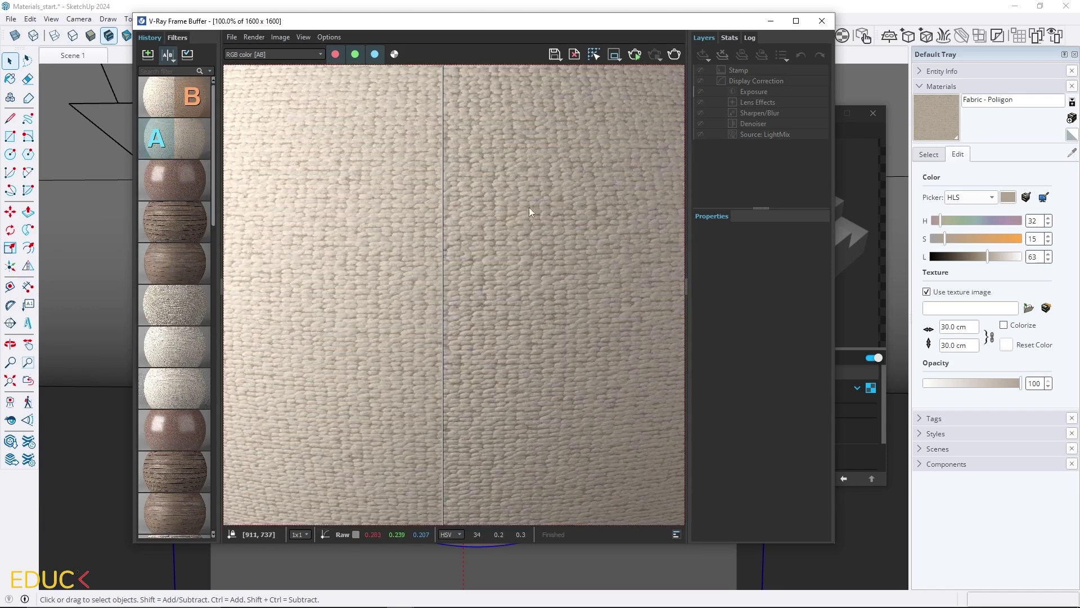
scroll(560, 340, "up", 2)
left_click_drag(446, 251, 460, 288)
scroll(443, 301, "down", 2)
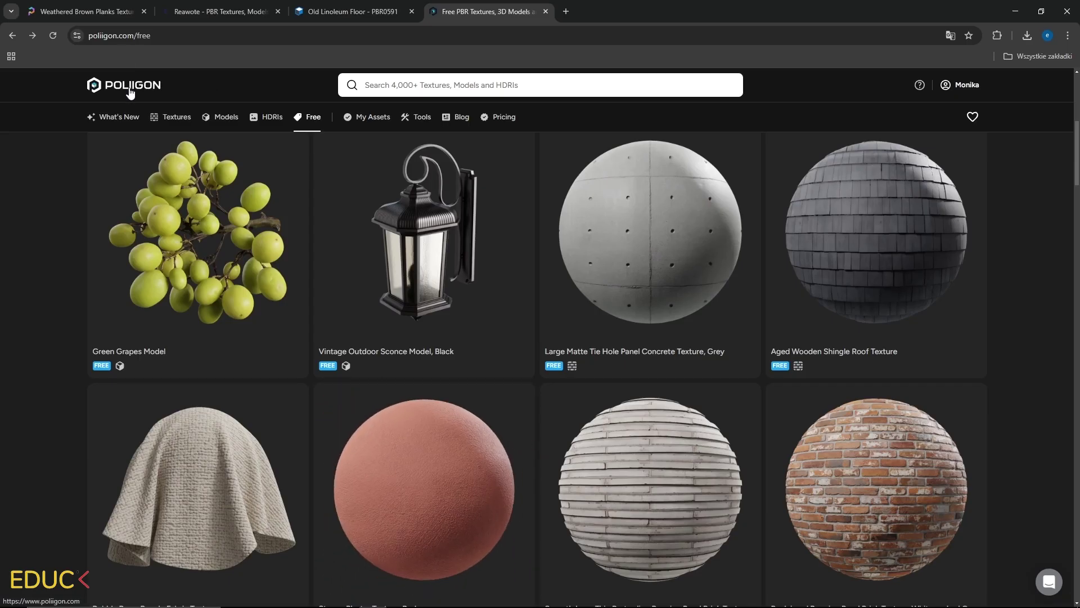
Switch to the Poliigon website, open the free Gold Paint Metal Texture, choose 4K resolution and look over its downloaded maps.
mouse_move(526, 367)
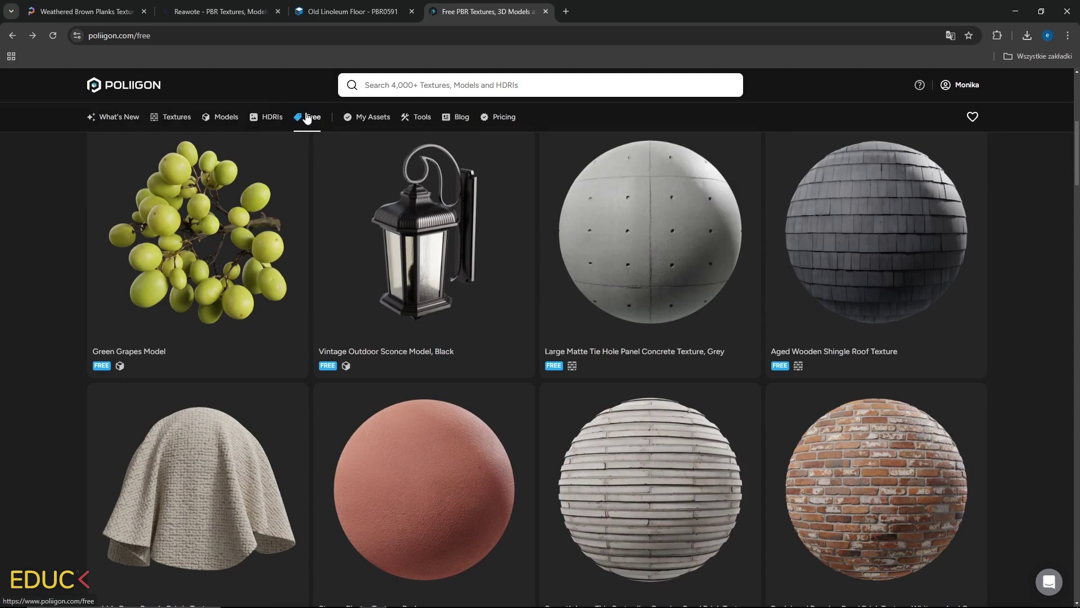
mouse_move(708, 351)
scroll(708, 351, "down", 20)
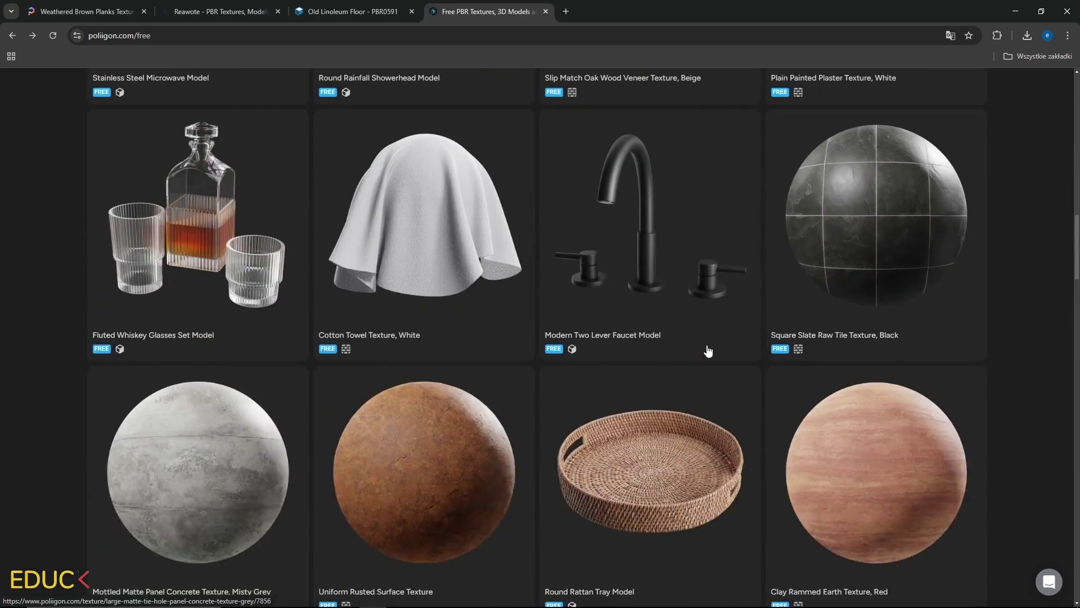
scroll(708, 351, "up", 1)
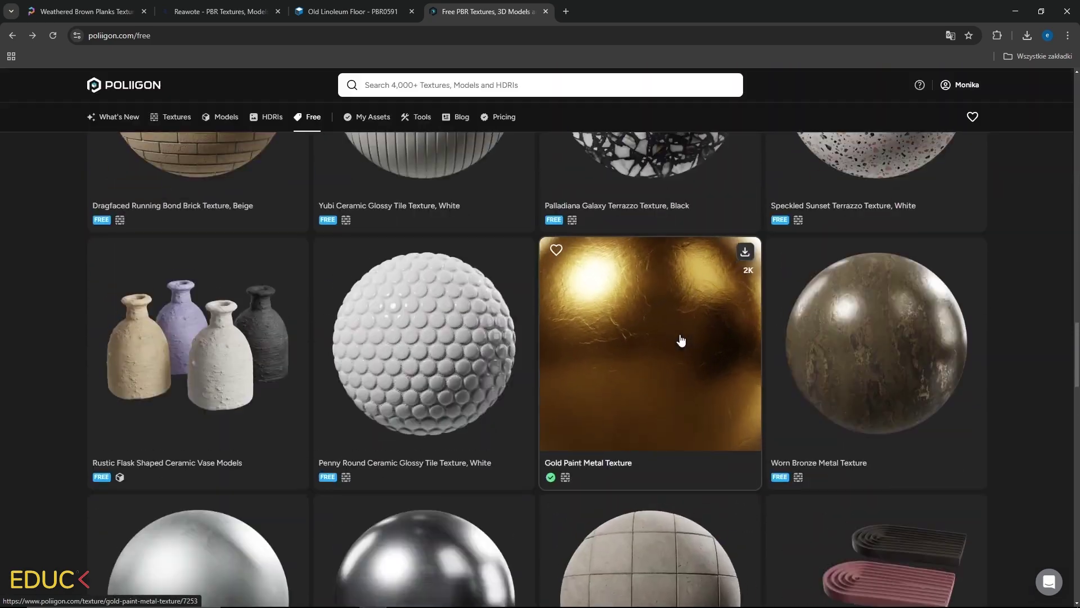
left_click(659, 330)
left_click(832, 292)
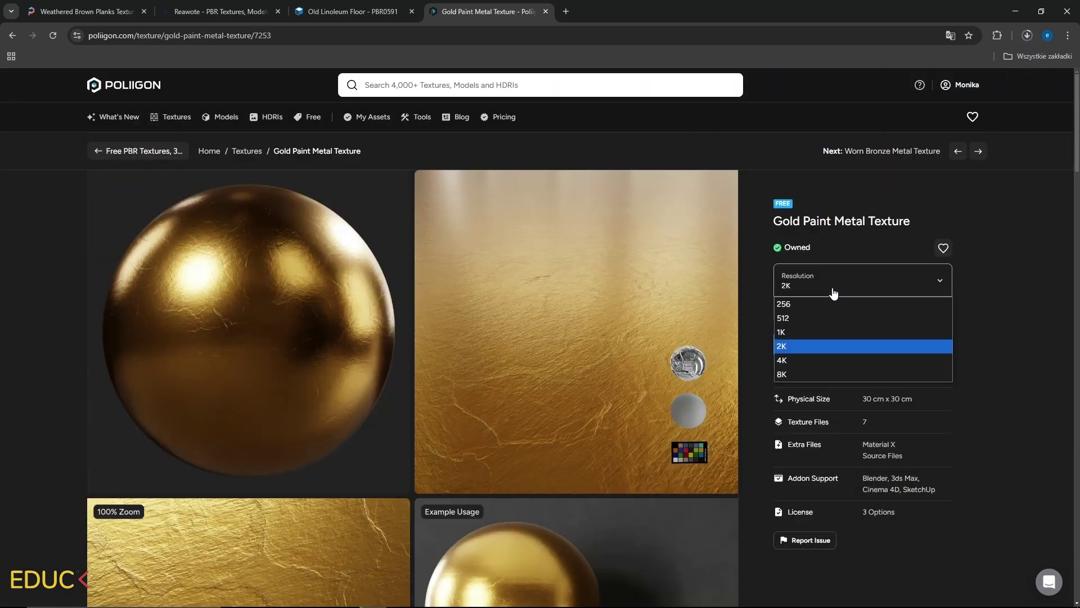
left_click(790, 359)
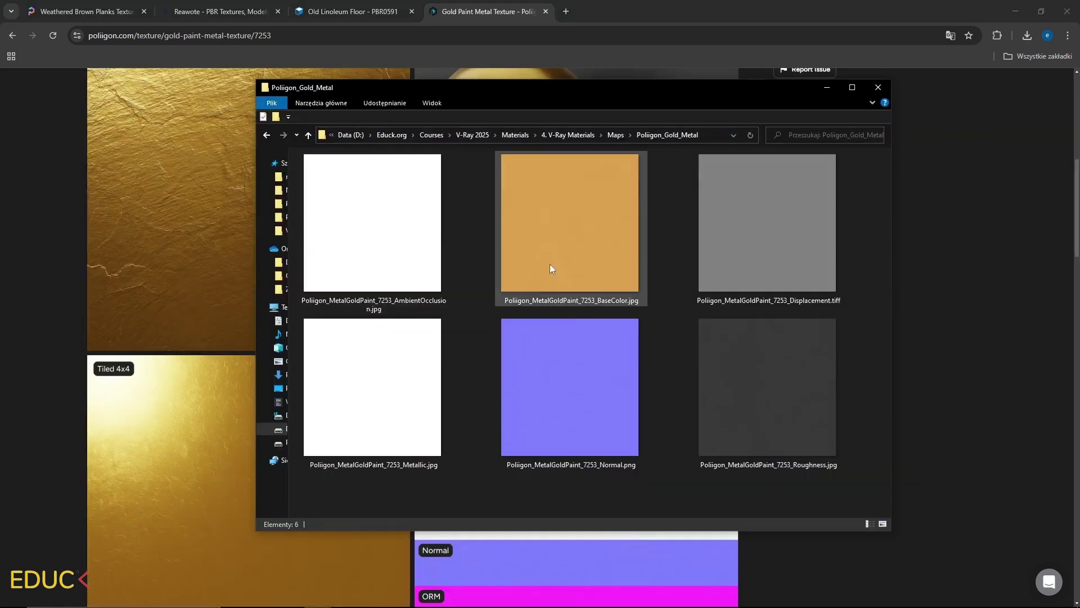
mouse_move(559, 288)
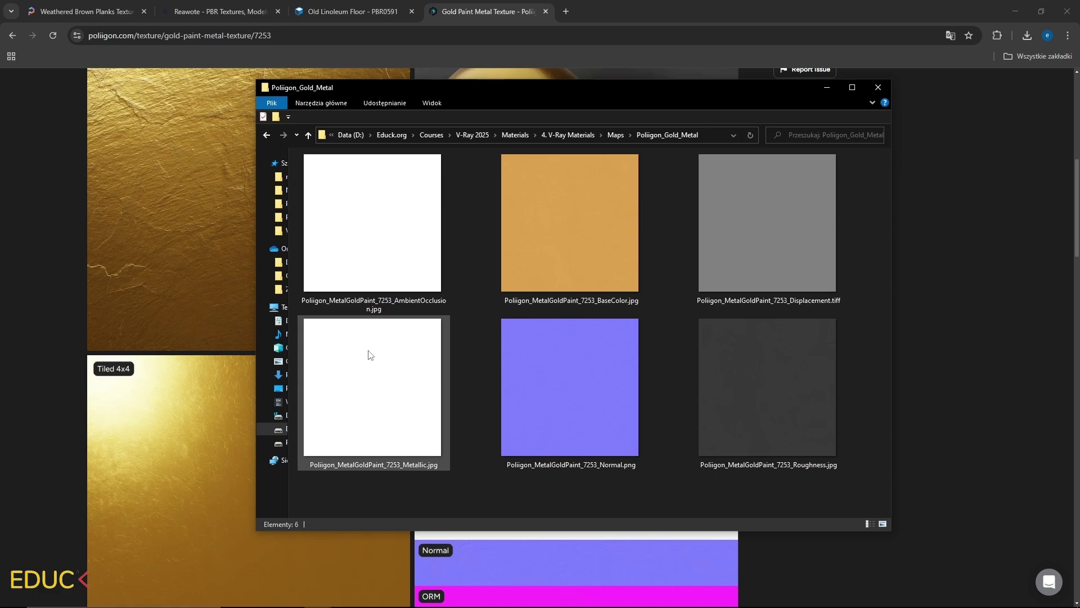
mouse_move(369, 354)
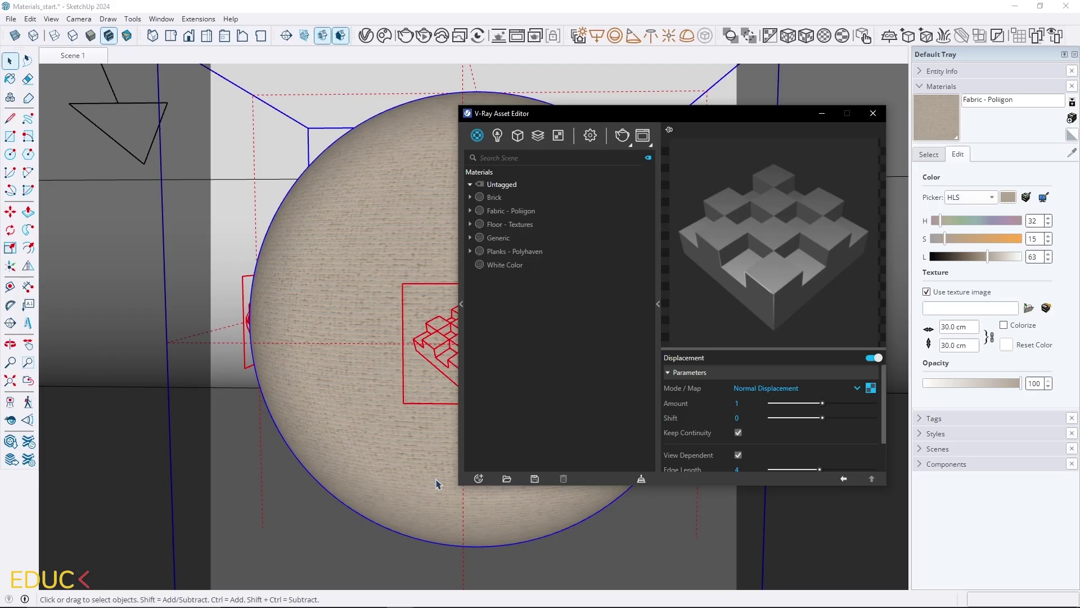
Create a new Generic V-Ray material in the Asset Editor and name it Gold - Poliigon.
left_click(478, 478)
mouse_move(511, 464)
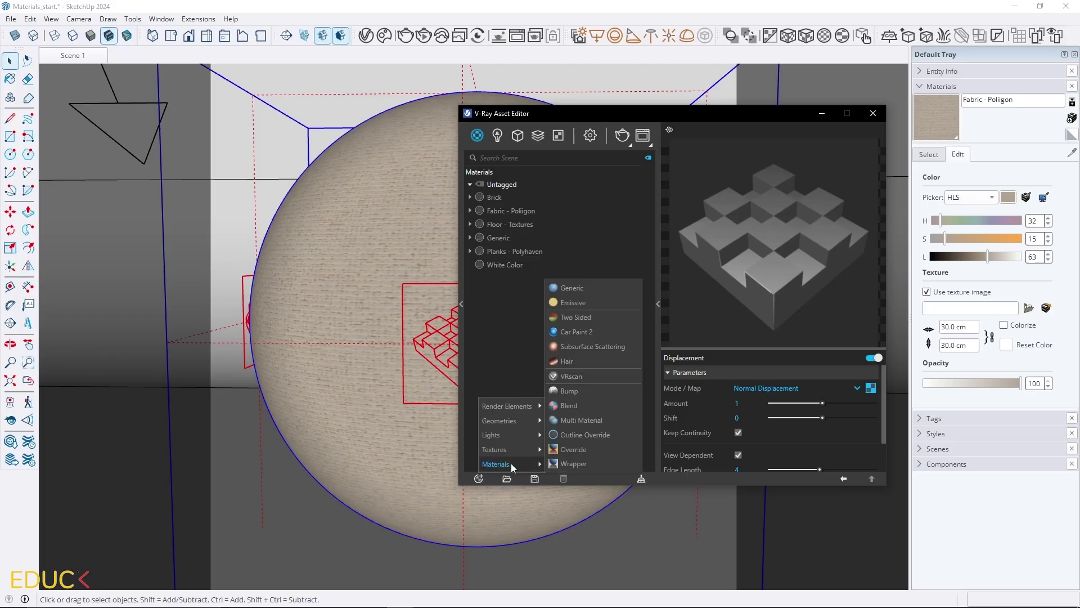
left_click(571, 301)
type("Gold - Poliig")
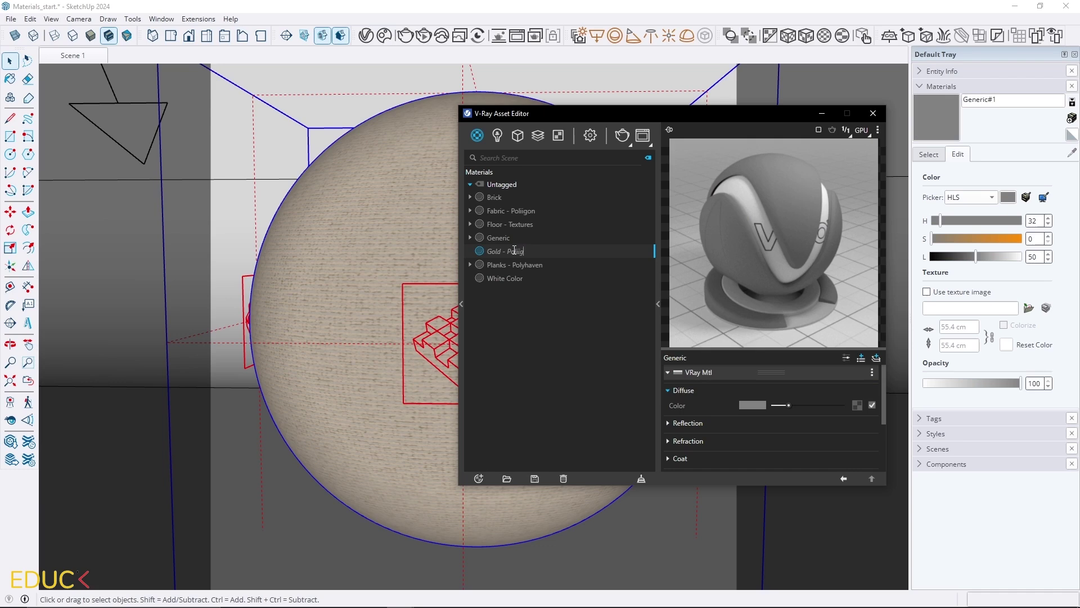
type("on")
key("Return")
Add a Layered texture to the gold material's diffuse color and load Poliigon_MetalGoldPaint_7253_BaseColor.jpg as Layer 1's texture.
left_click(857, 405)
left_click(828, 259)
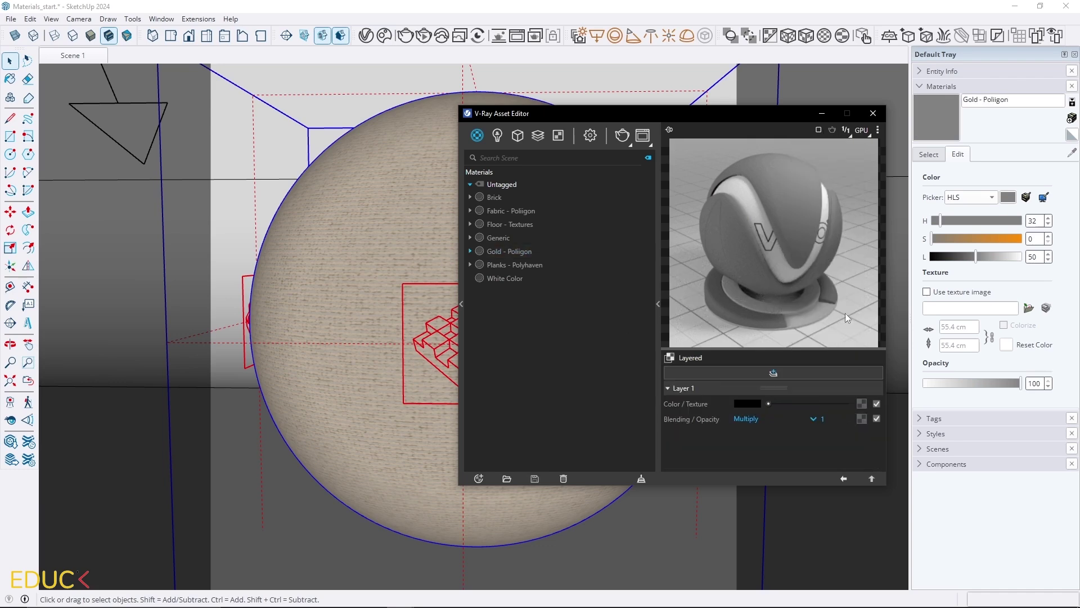
left_click(863, 403)
left_click(820, 137)
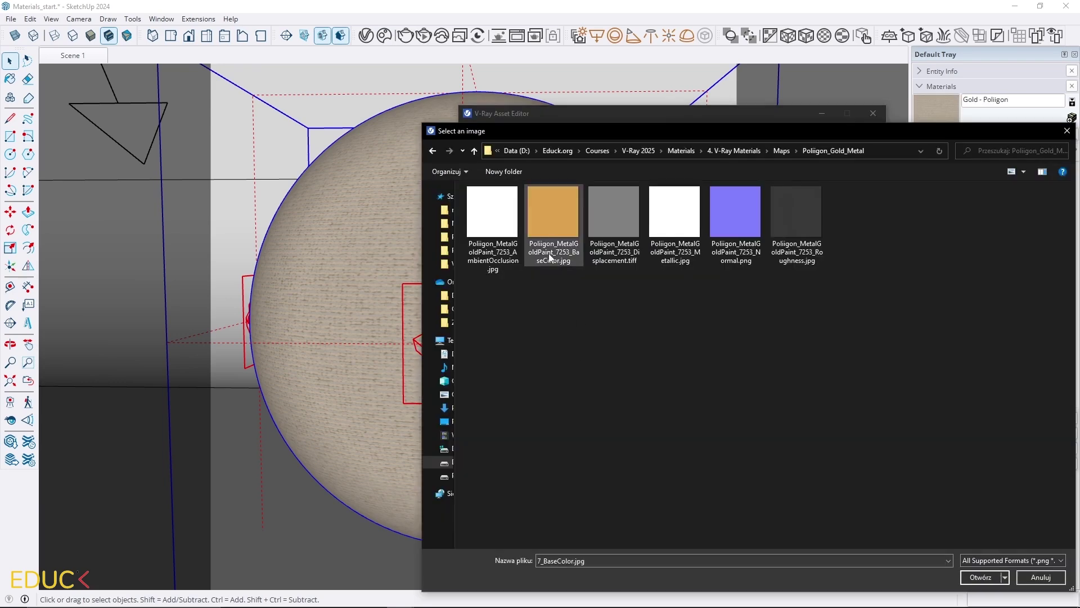
double_click(556, 215)
left_click(844, 478)
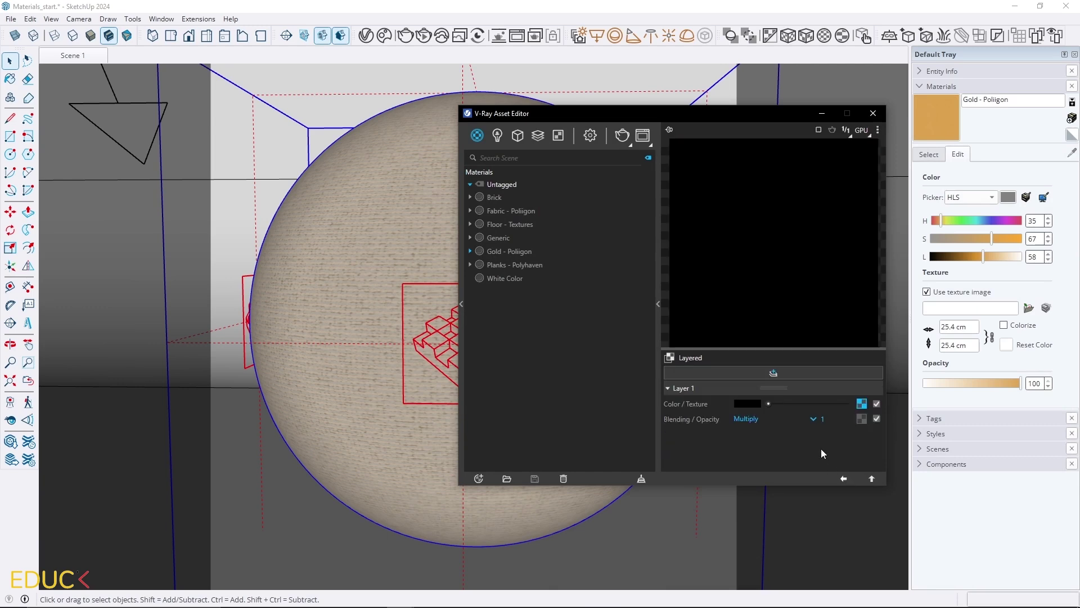
Load Poliigon_MetalGoldPaint_7253_AmbientOcclusion.jpg as Layer 1's opacity map with its transfer function set to None.
left_click(864, 418)
left_click(820, 142)
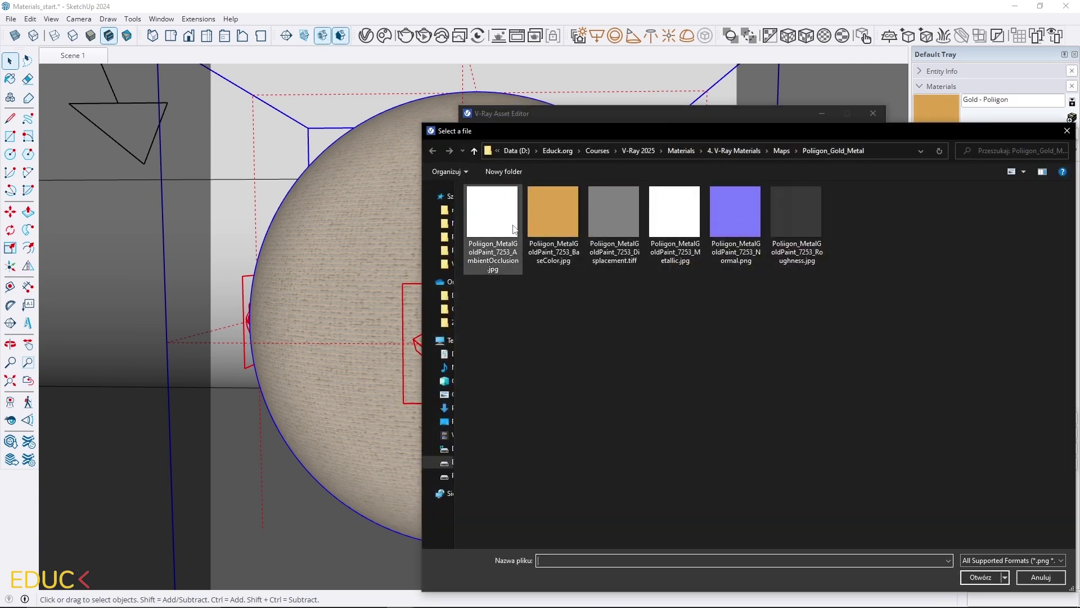
double_click(513, 228)
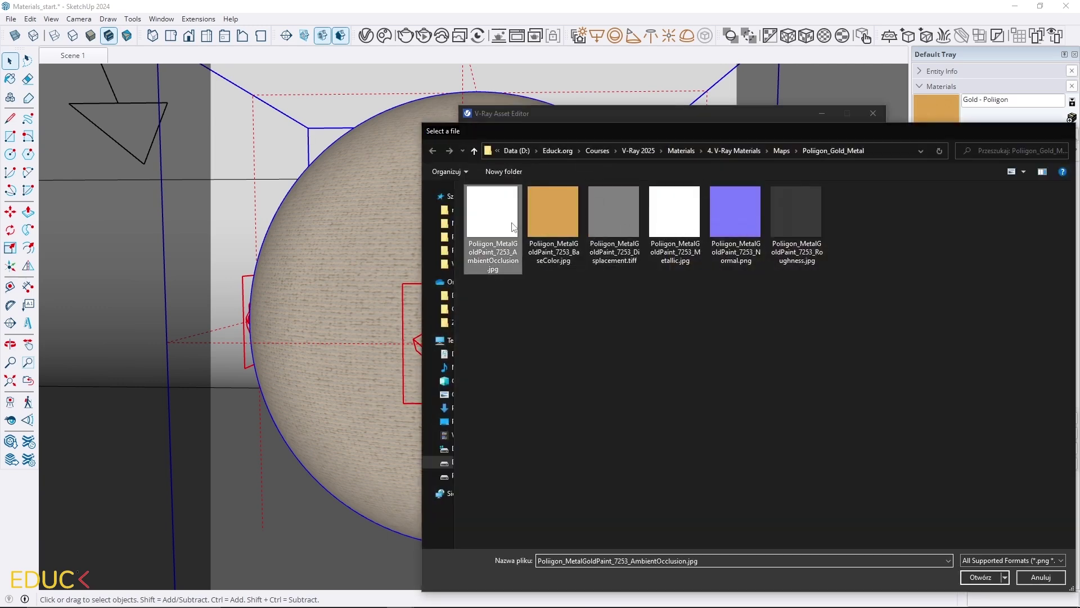
left_click(744, 403)
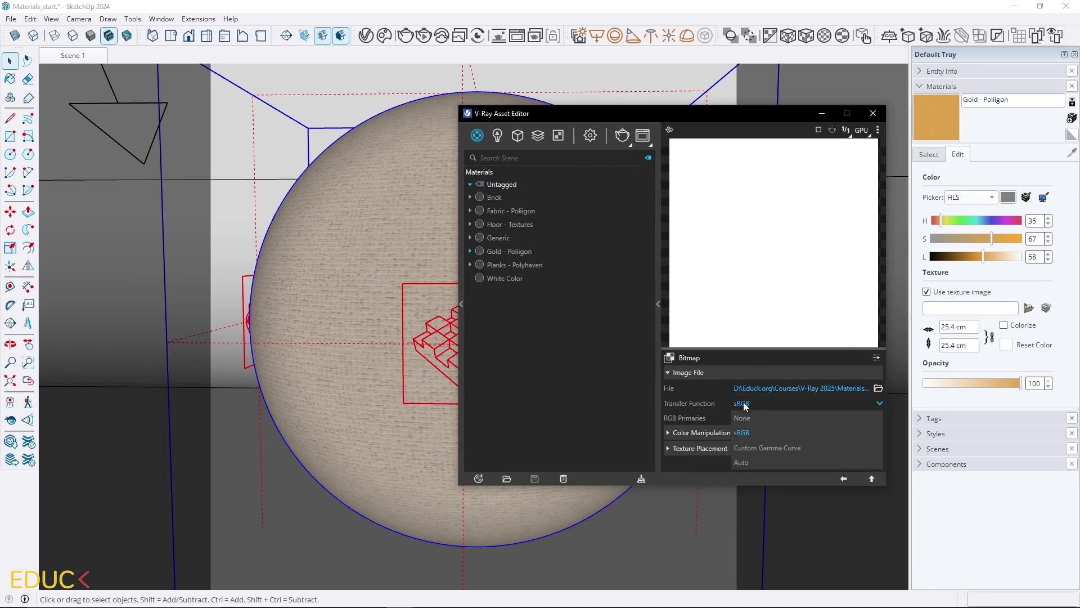
left_click(746, 421)
left_click(844, 478)
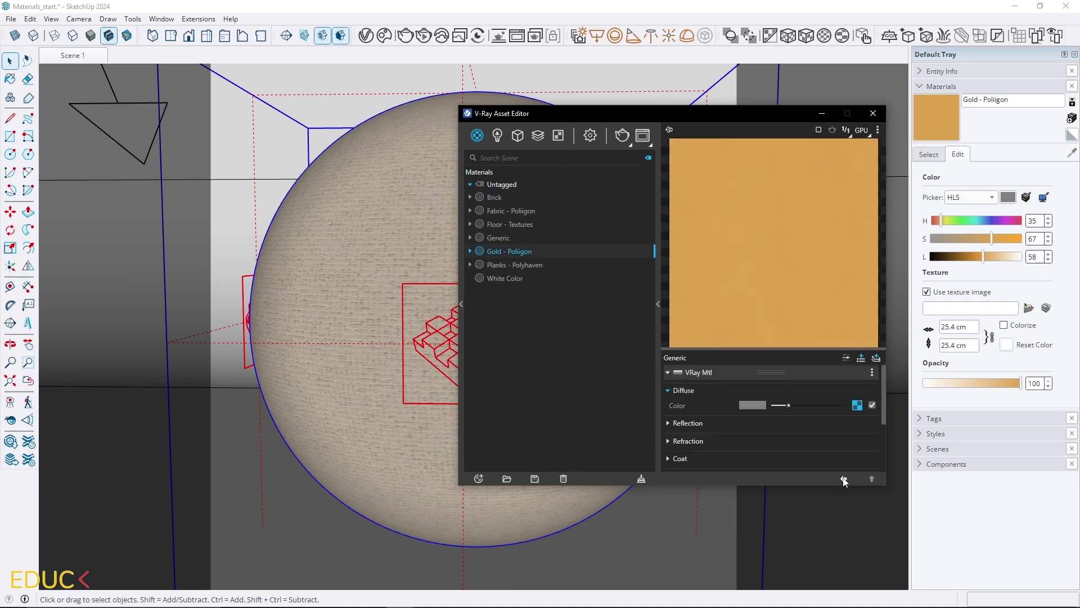
Set the gold material's reflection Surface Control to Use Roughness.
left_click(731, 424)
scroll(703, 440, "down", 2)
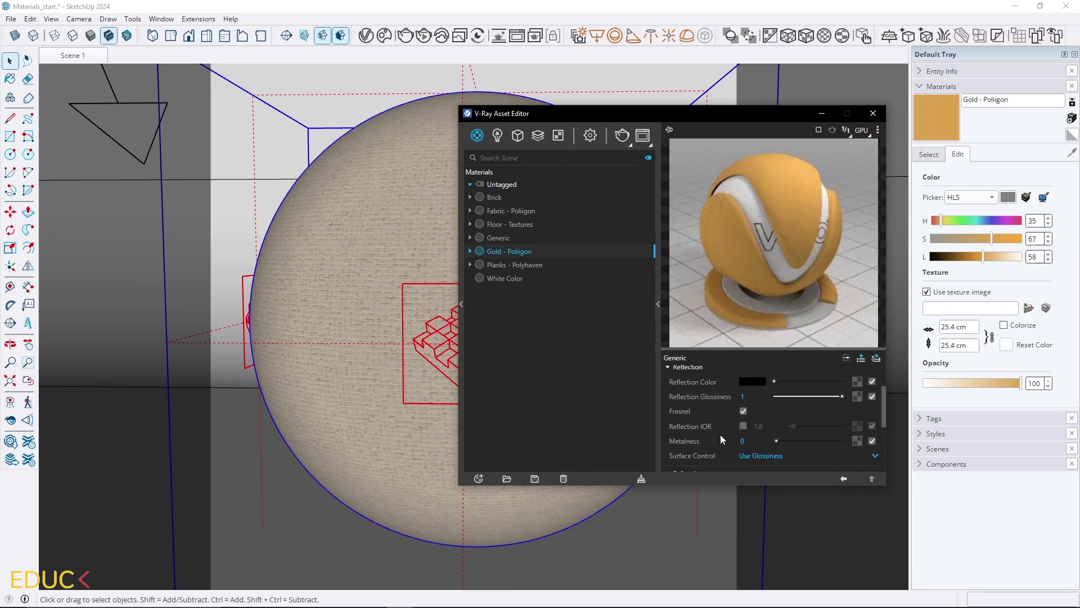
left_click(758, 456)
left_click(758, 439)
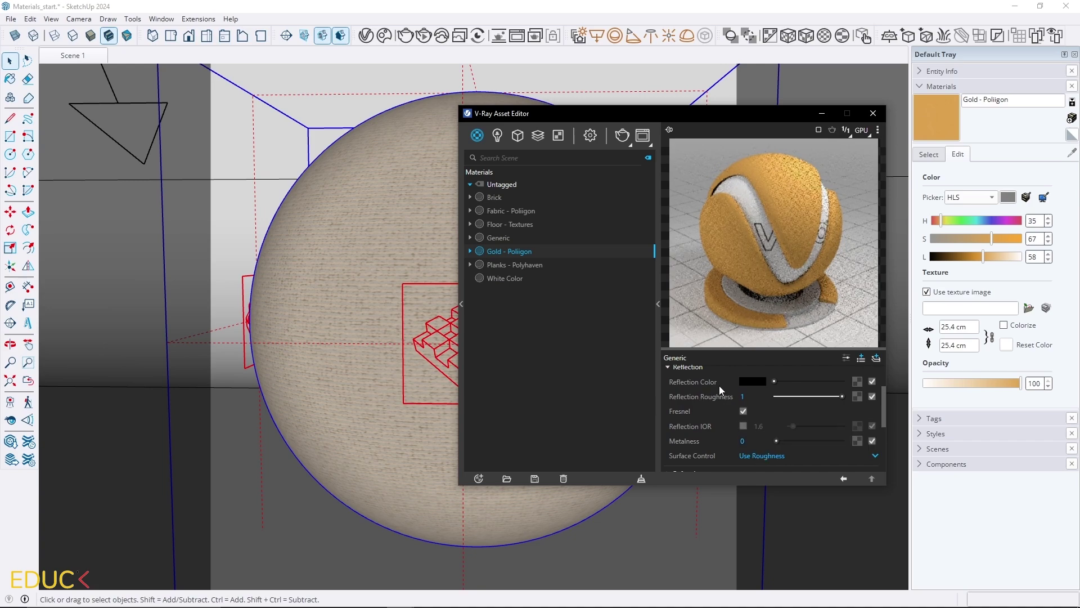
Load Poliigon_MetalGoldPaint_7253_Roughness.jpg as the Reflection Roughness map with transfer function None, and set the Reflection Color to white.
left_click(862, 396)
left_click(844, 153)
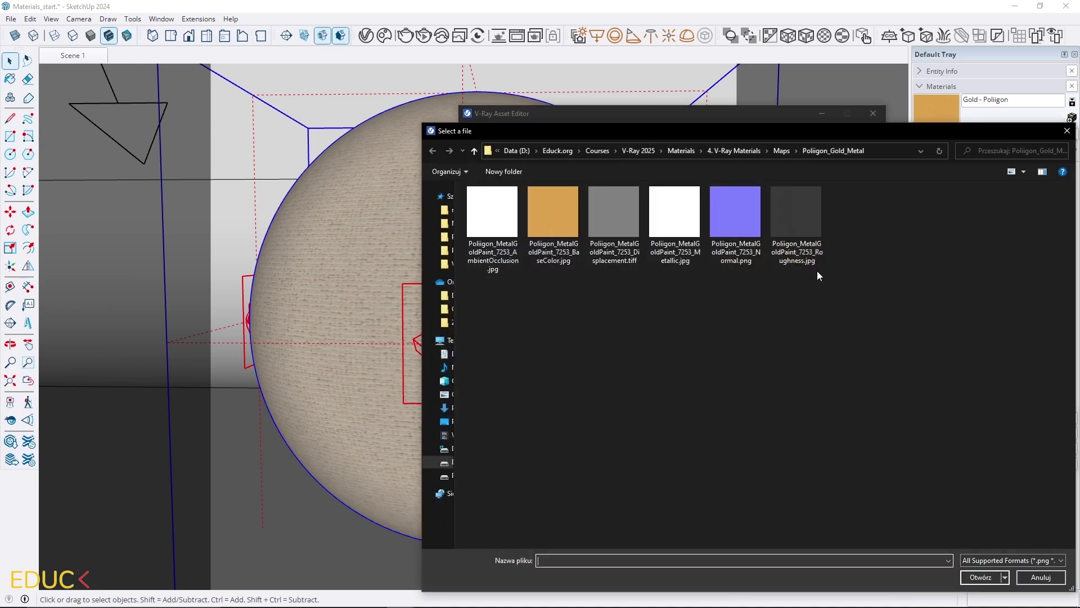
double_click(791, 214)
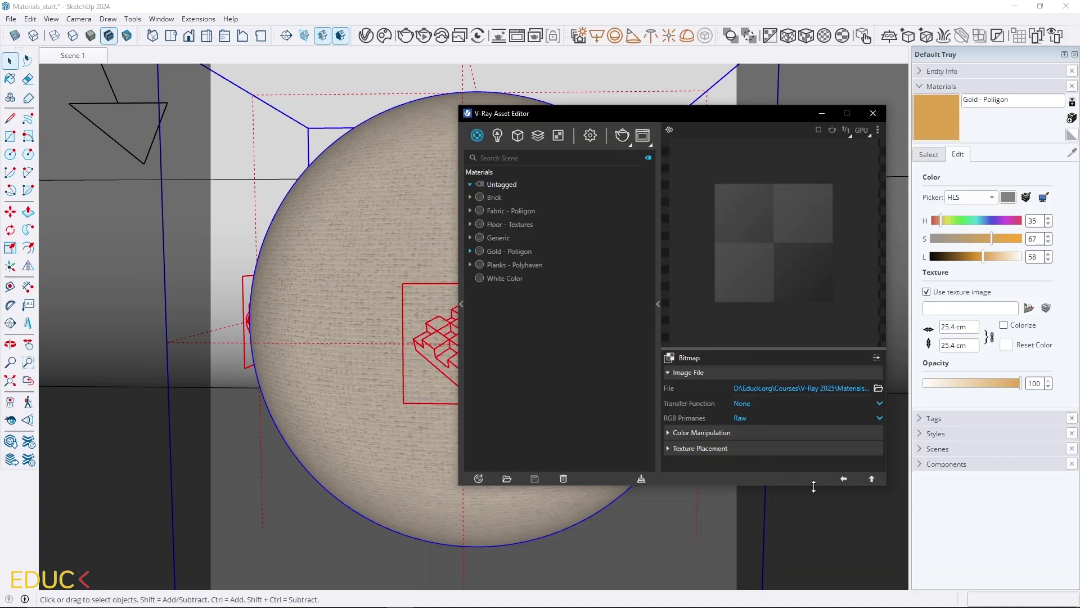
left_click_drag(802, 381, 844, 381)
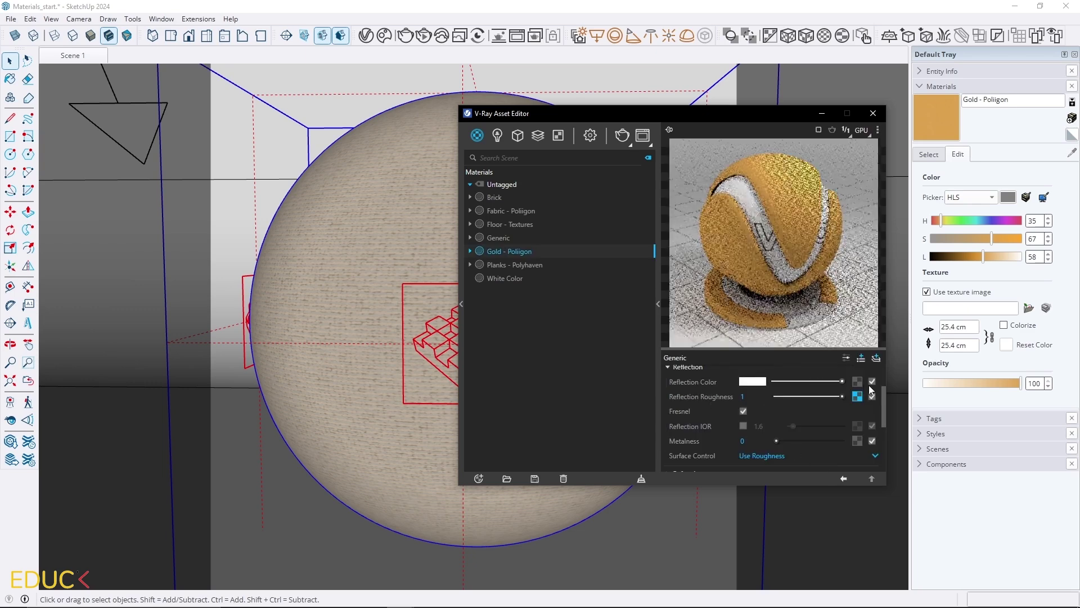
Load Poliigon_MetalGoldPaint_7253_Metallic.jpg as the bitmap for the gold material's Metalness.
left_click(857, 441)
left_click(827, 142)
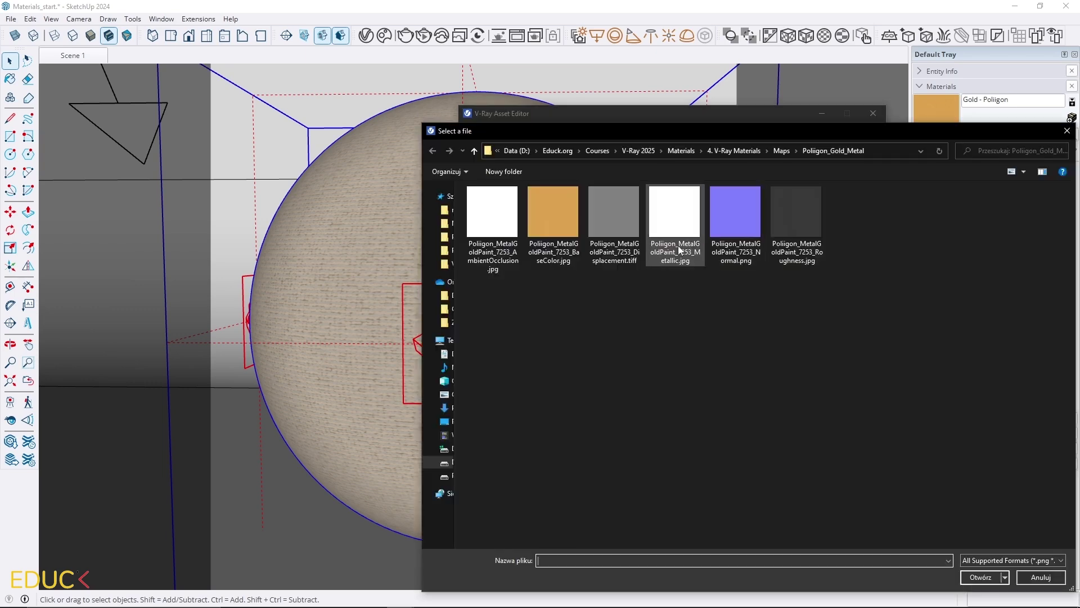
double_click(679, 251)
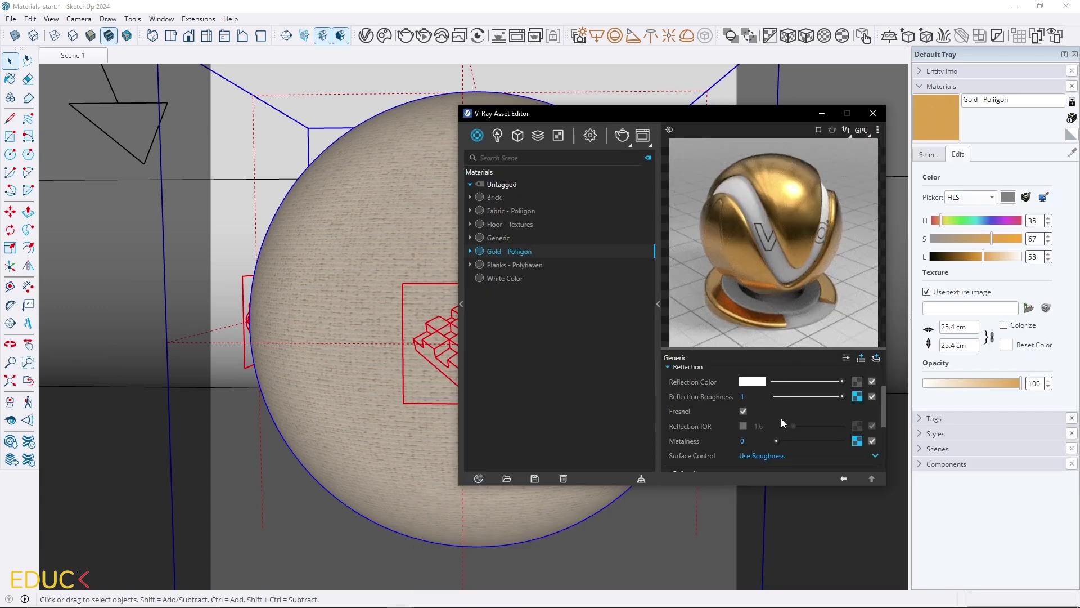
Set the gold material's Bump mode to Normal Map.
scroll(826, 416, "down", 5)
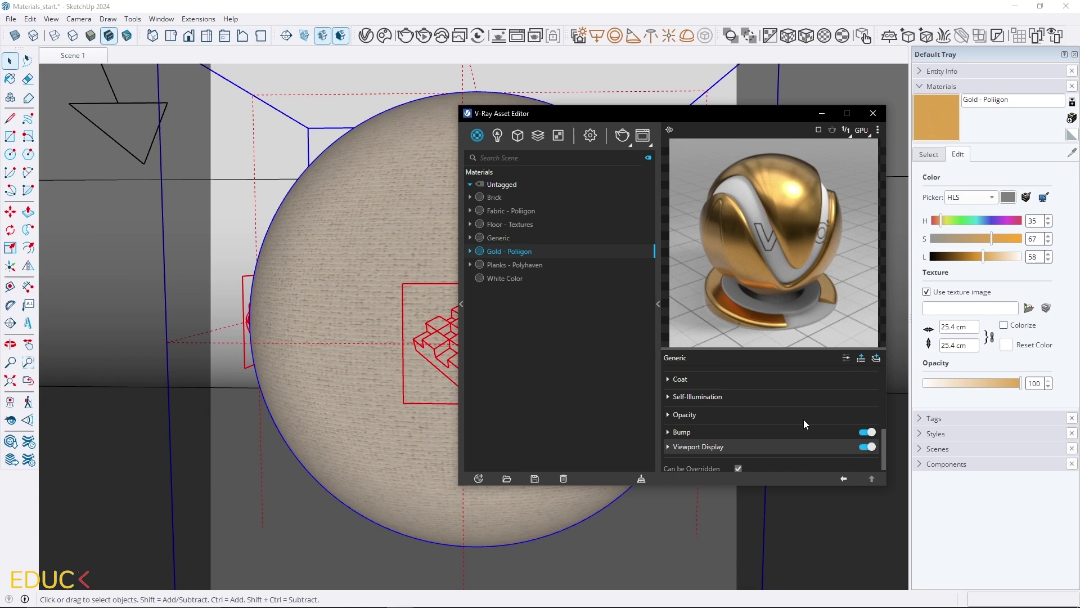
left_click(750, 432)
left_click(791, 448)
left_click(762, 419)
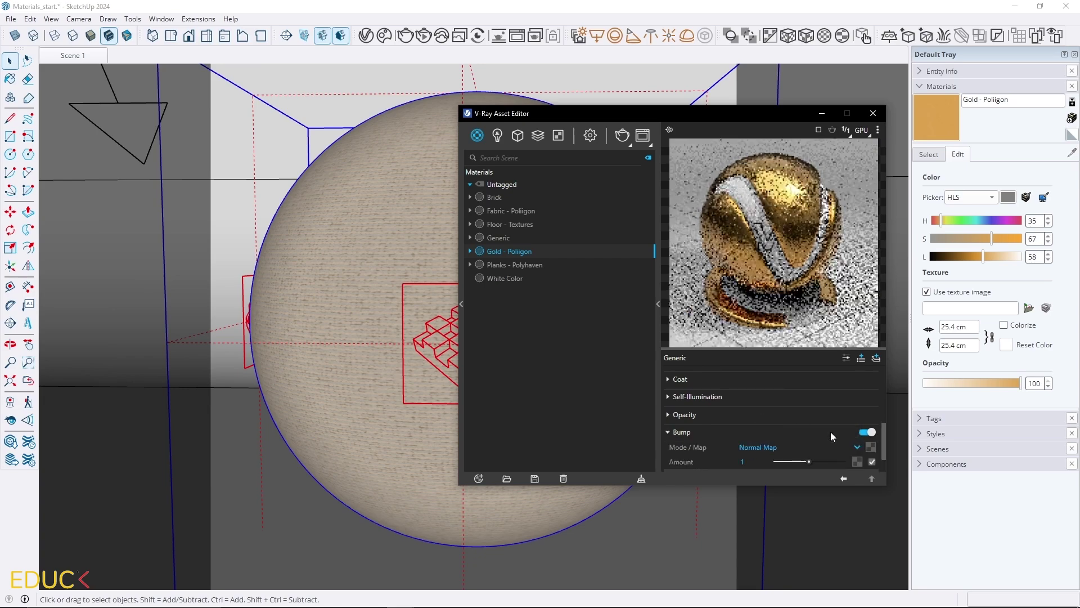
Load Poliigon_MetalGoldPaint_7253_Normal.png as the bump's normal map and set the bump amount to 0.13.
left_click(872, 449)
left_click(831, 137)
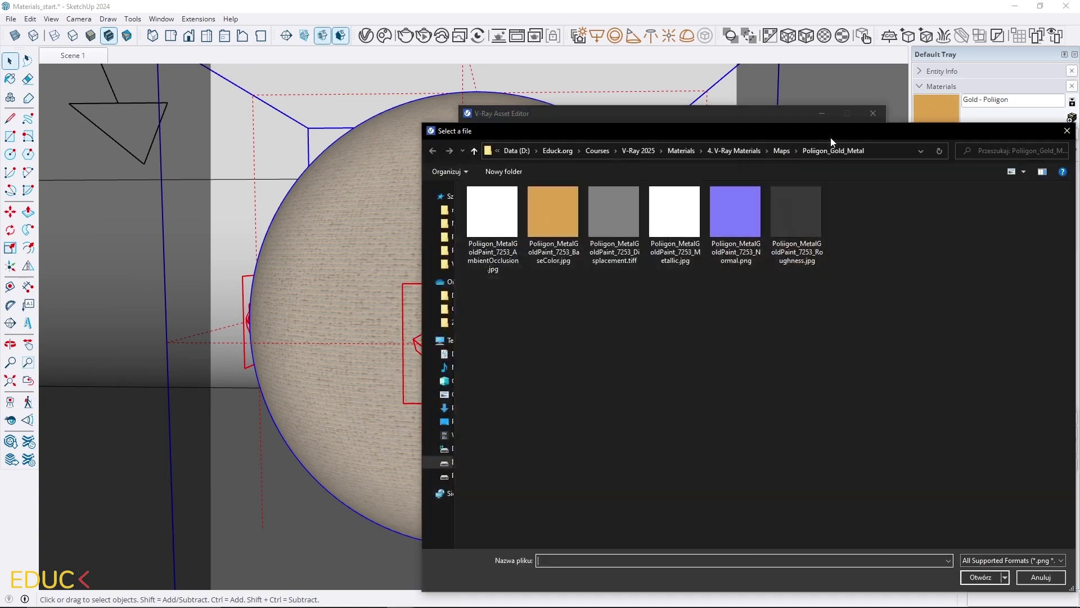
double_click(738, 192)
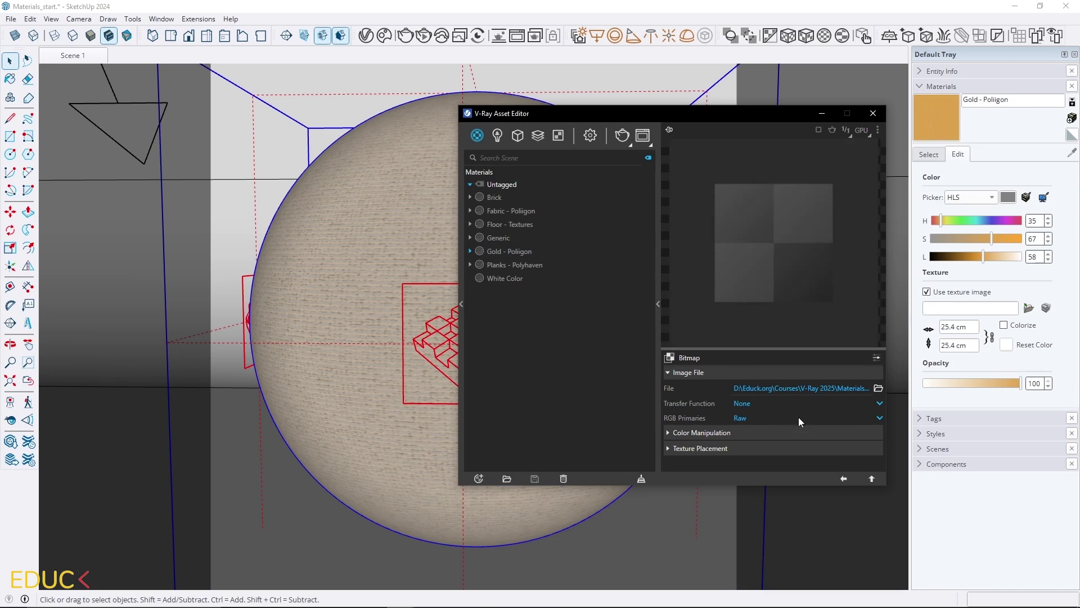
left_click(843, 478)
left_click_drag(791, 461, 781, 461)
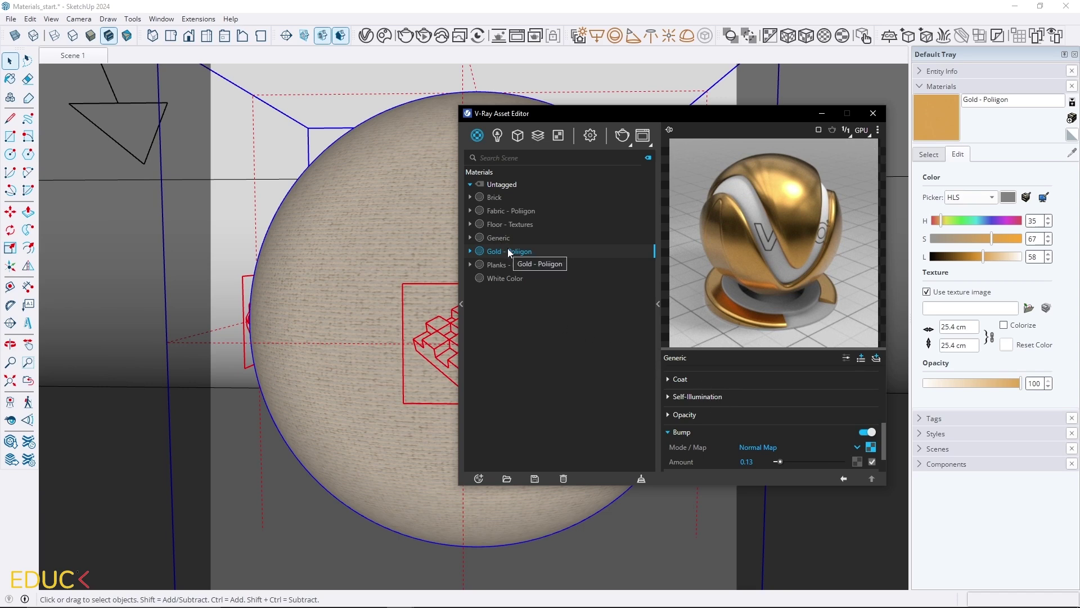
Select the scene objects that use the Fabric - Poliigon material and apply Gold - Poliigon to them.
left_click(513, 211)
right_click(513, 213)
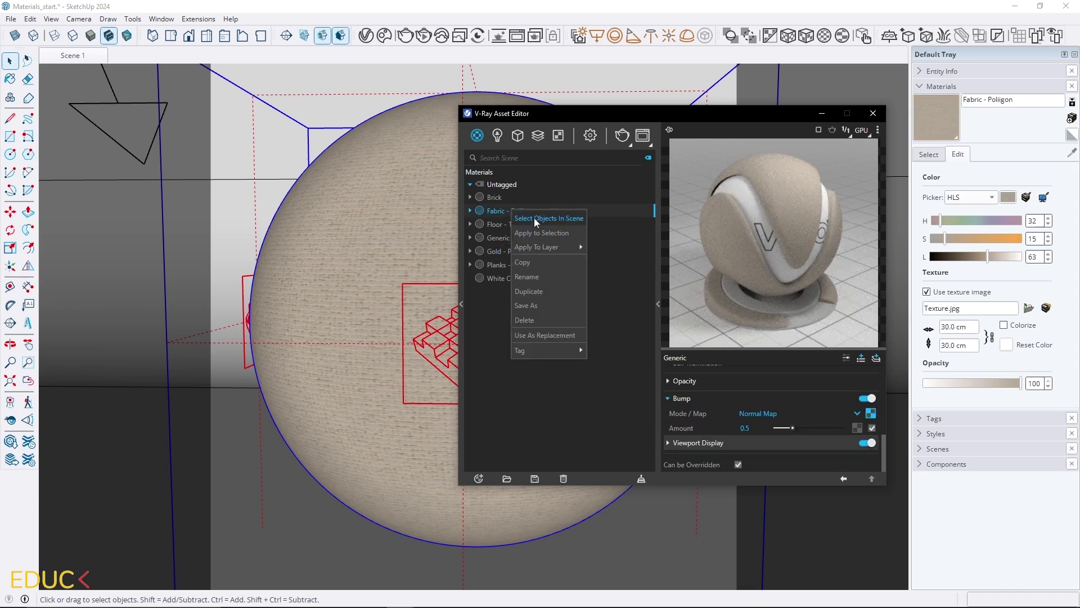
left_click(535, 221)
left_click(508, 251)
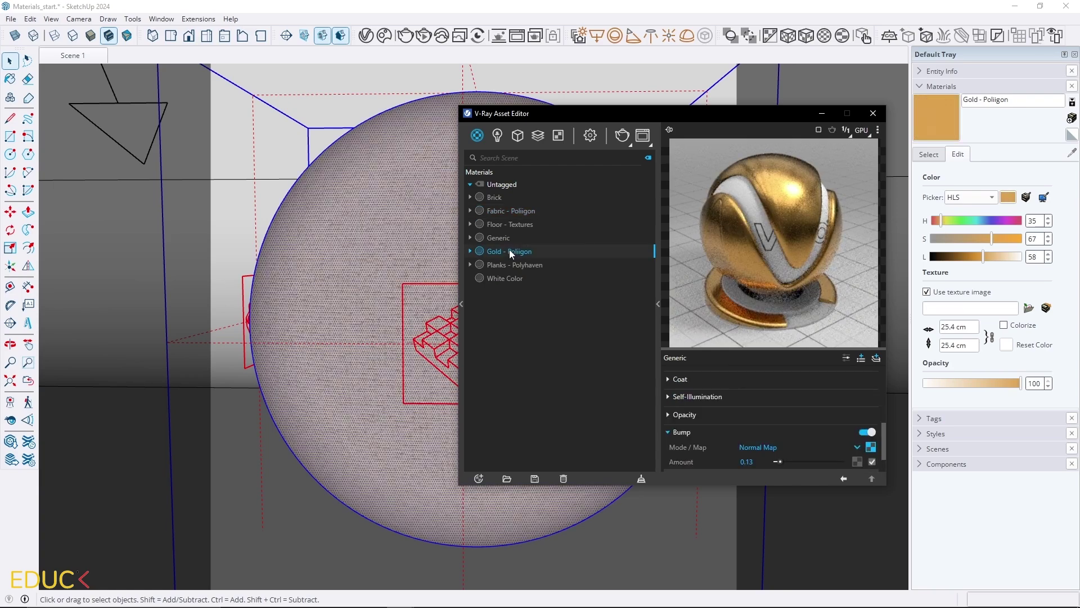
right_click(508, 250)
left_click(532, 274)
Permanently delete the Displacement asset from the V-Ray geometries.
left_click(520, 137)
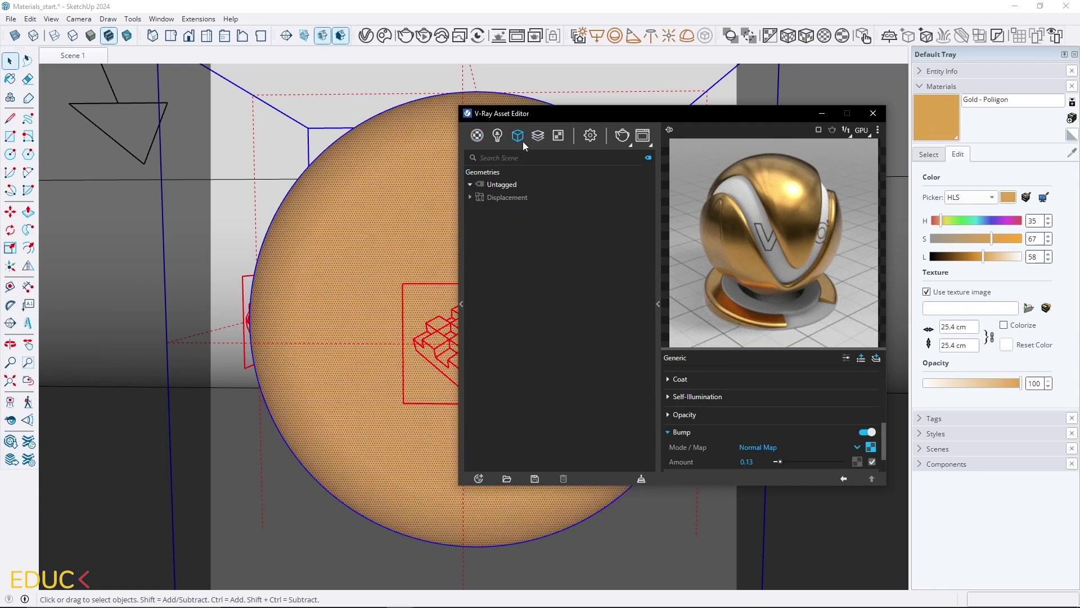
left_click(497, 196)
right_click(497, 195)
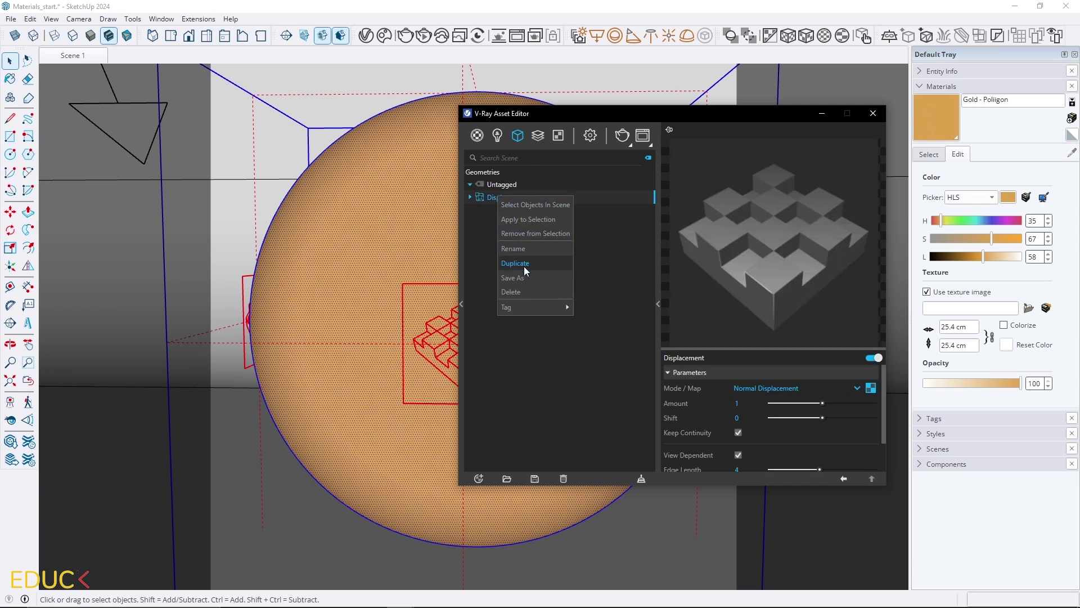
mouse_move(497, 305)
left_click(516, 288)
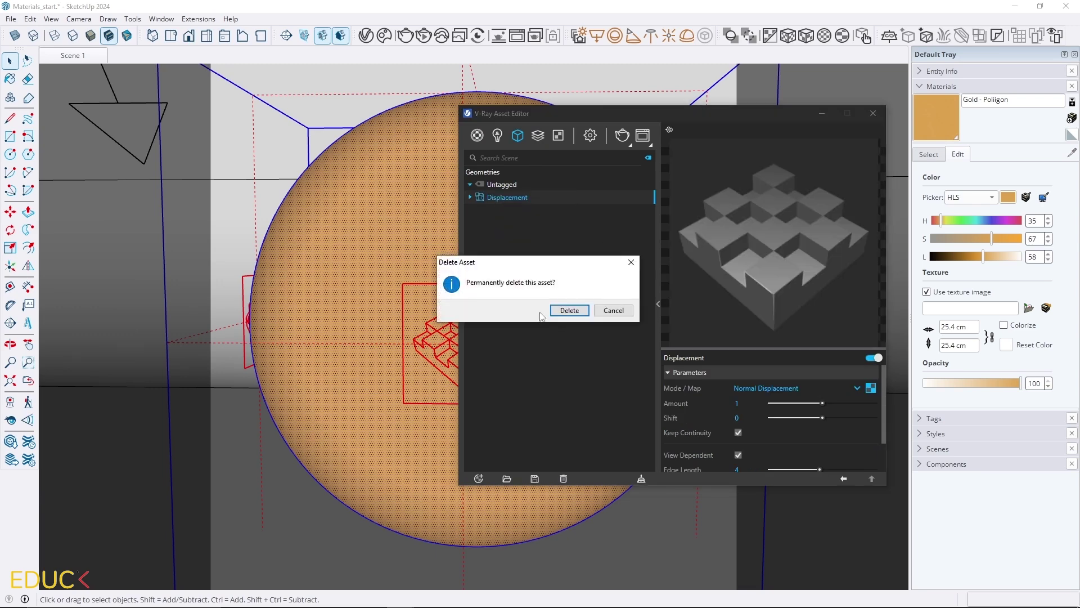
left_click(567, 309)
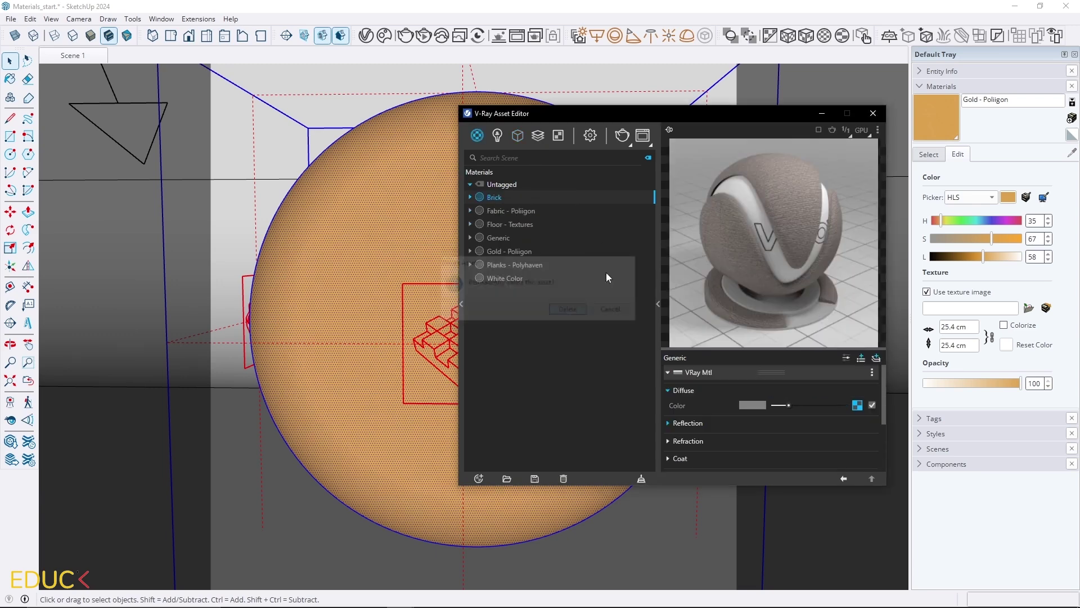
Render the gold sphere with V-Ray and minimize the frame buffer after viewing the result.
left_click(620, 139)
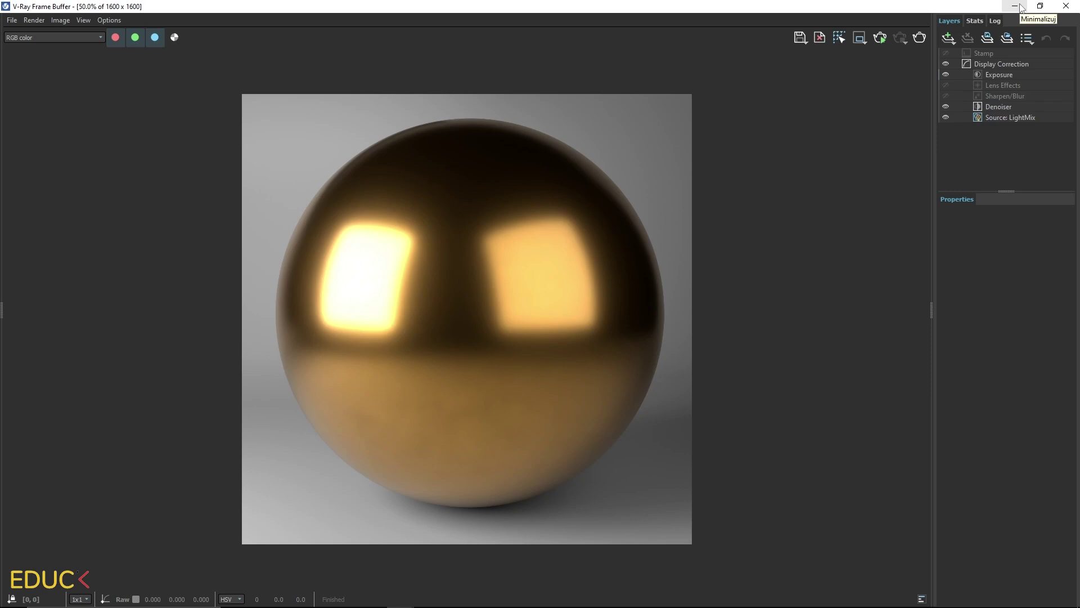
left_click(1020, 7)
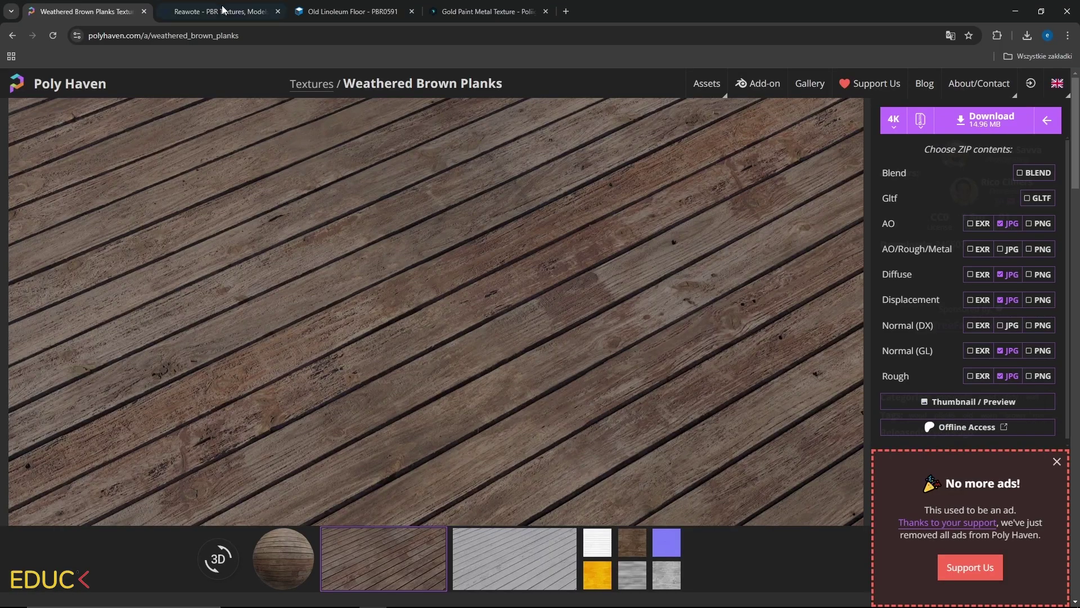
Review the open texture source pages in the browser: Reawote, Old Linoleum Floor on Textures.com and Gold Paint Metal Texture on Poliigon.
left_click(225, 11)
left_click(310, 11)
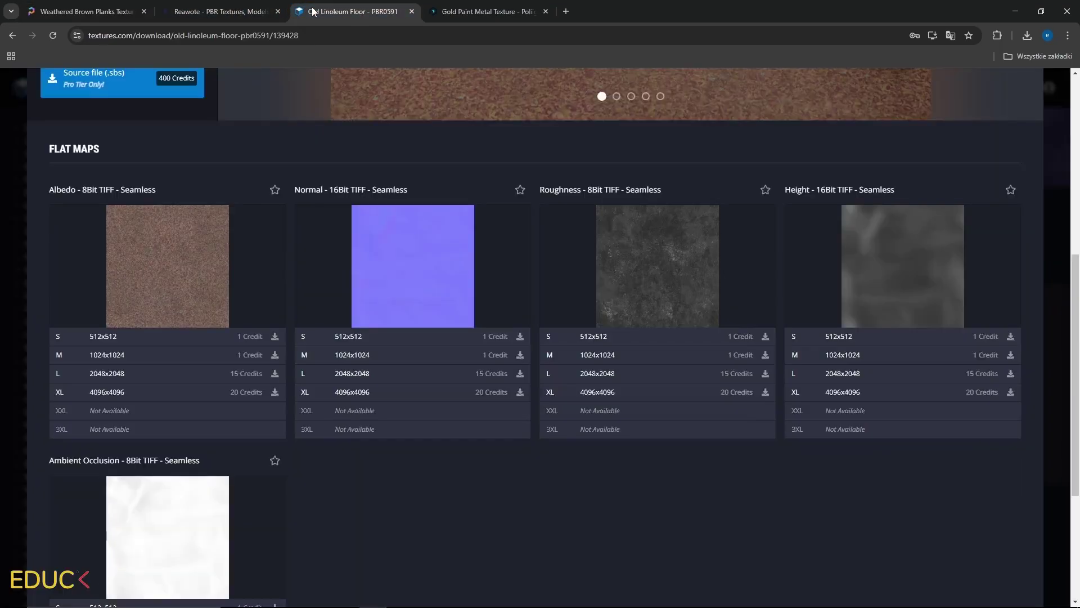
left_click(450, 16)
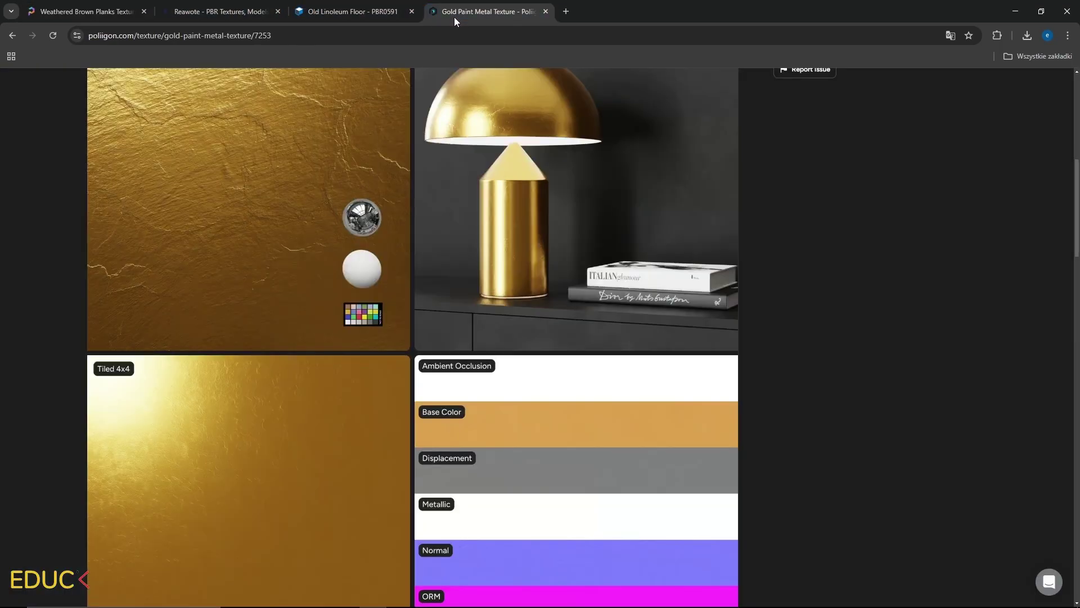